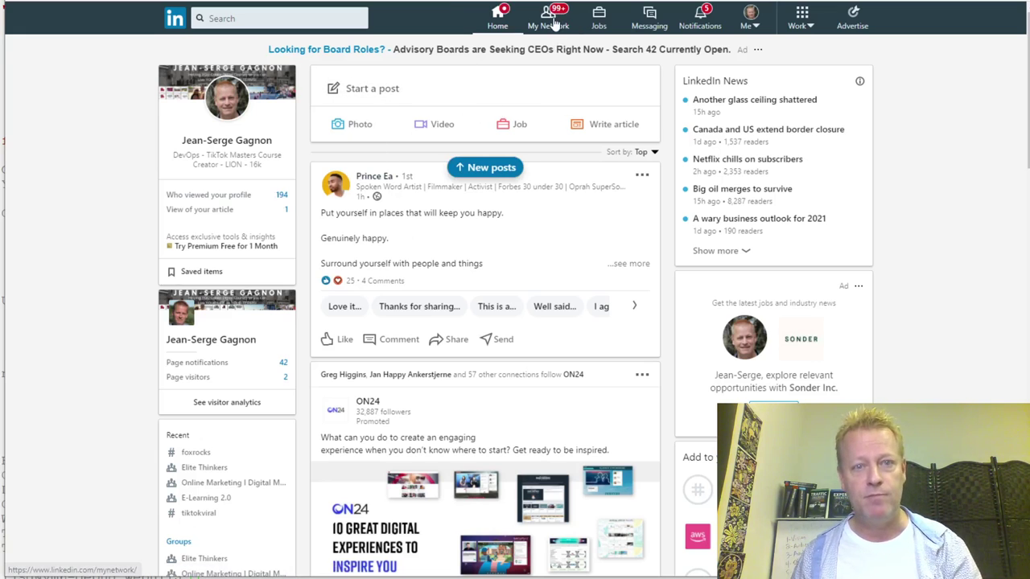
Open the Pinterest account's profile and look through its created pins and their view statistics.
click(563, 24)
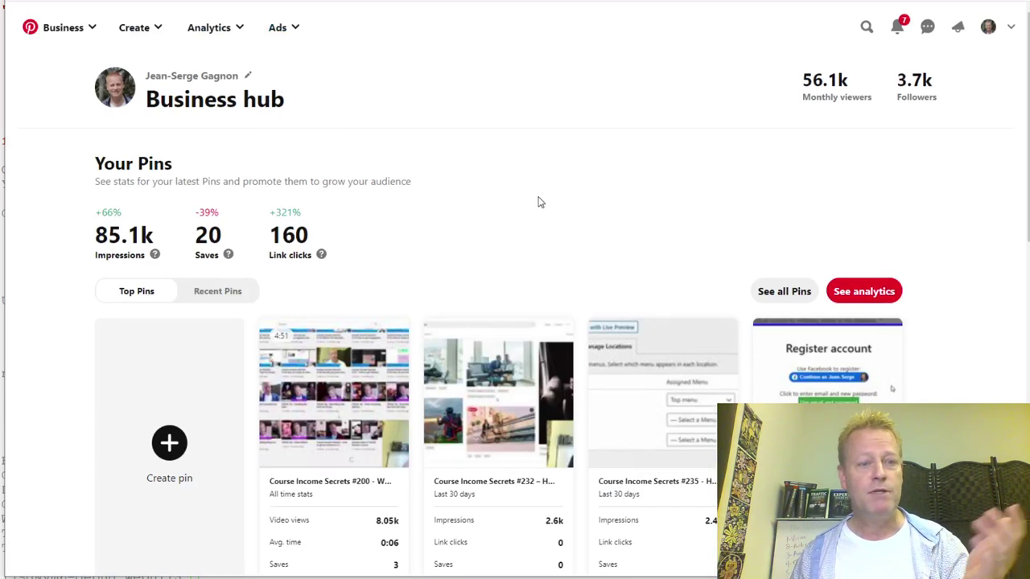
click(989, 28)
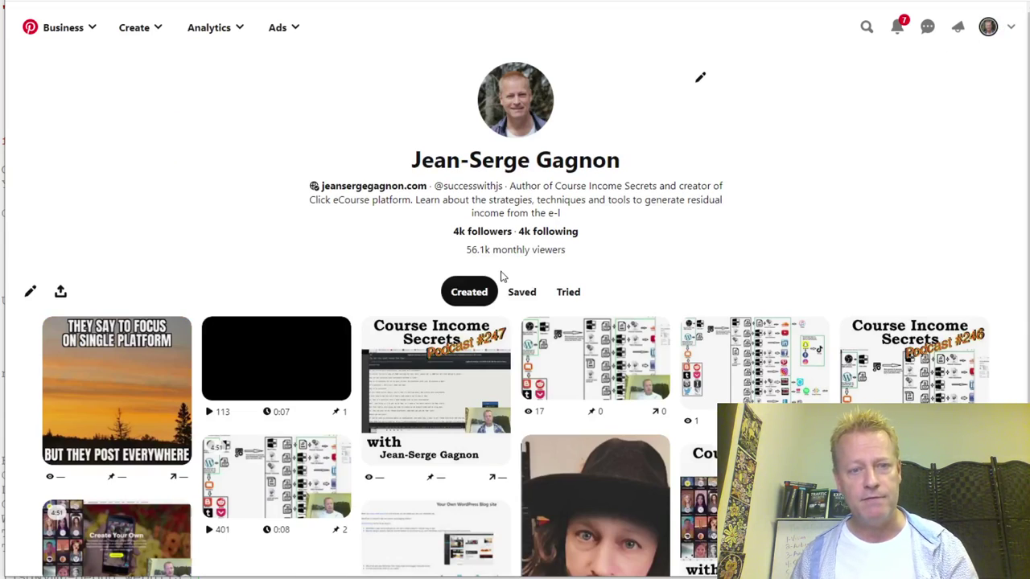
scroll(508, 370, down, 3)
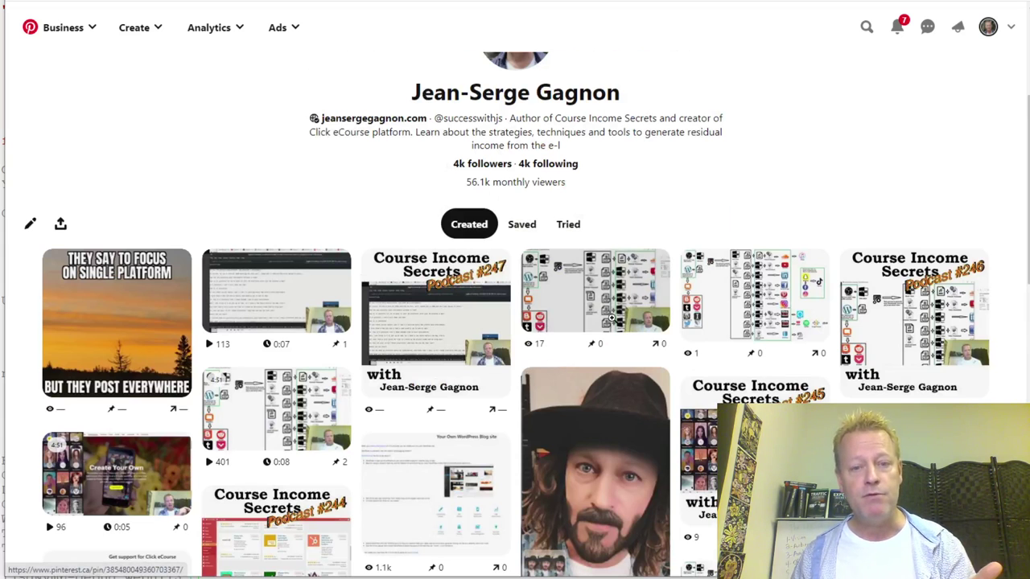
scroll(616, 346, down, 3)
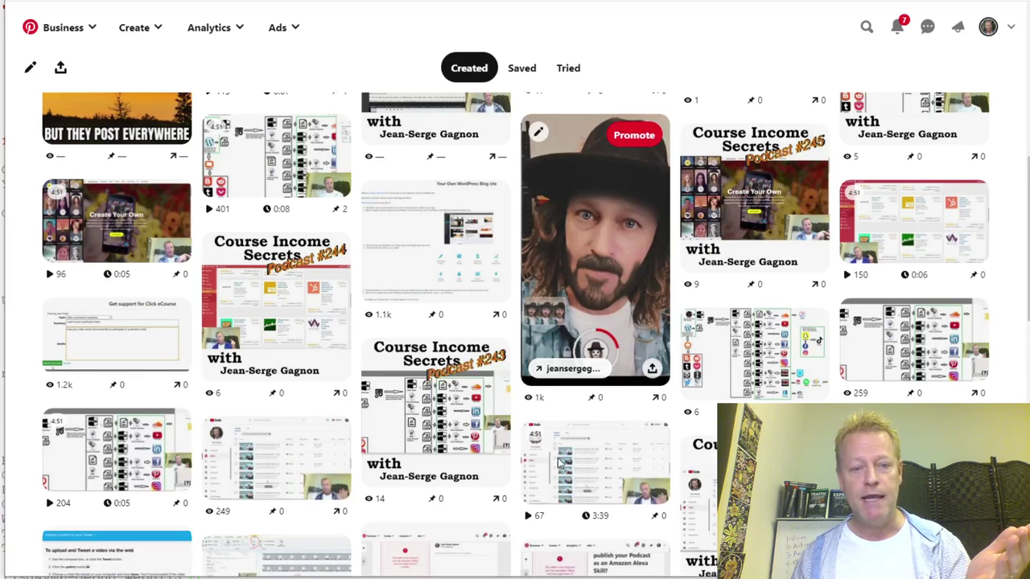
scroll(387, 328, down, 3)
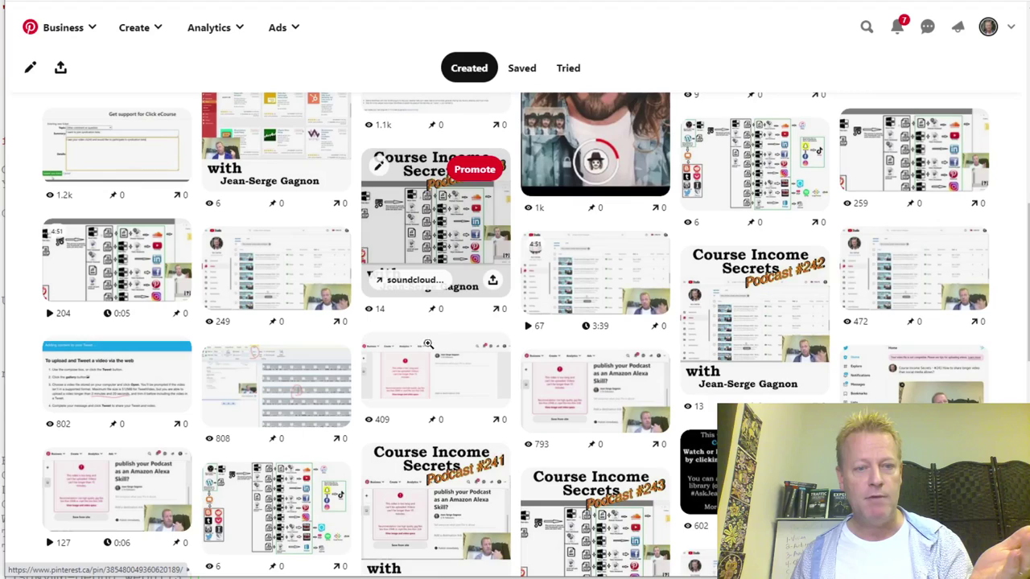
scroll(567, 427, down, 1)
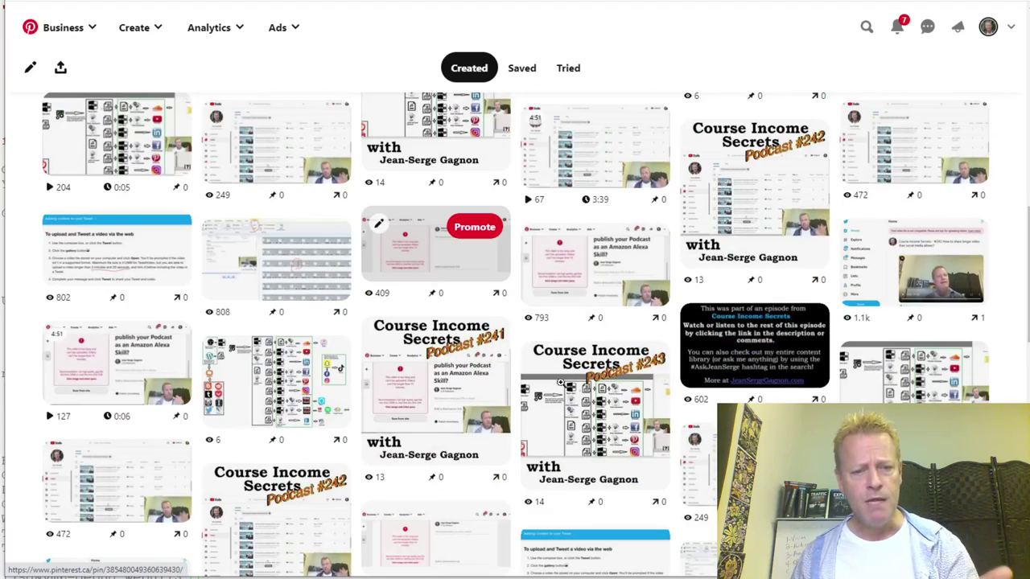
scroll(563, 338, down, 15)
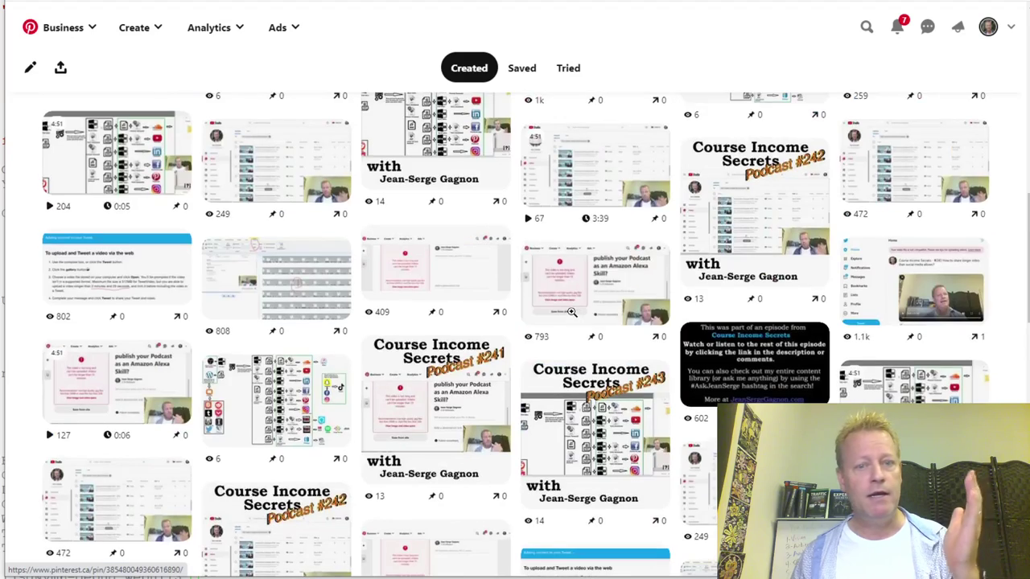
scroll(571, 311, up, 10)
scroll(571, 311, up, 4)
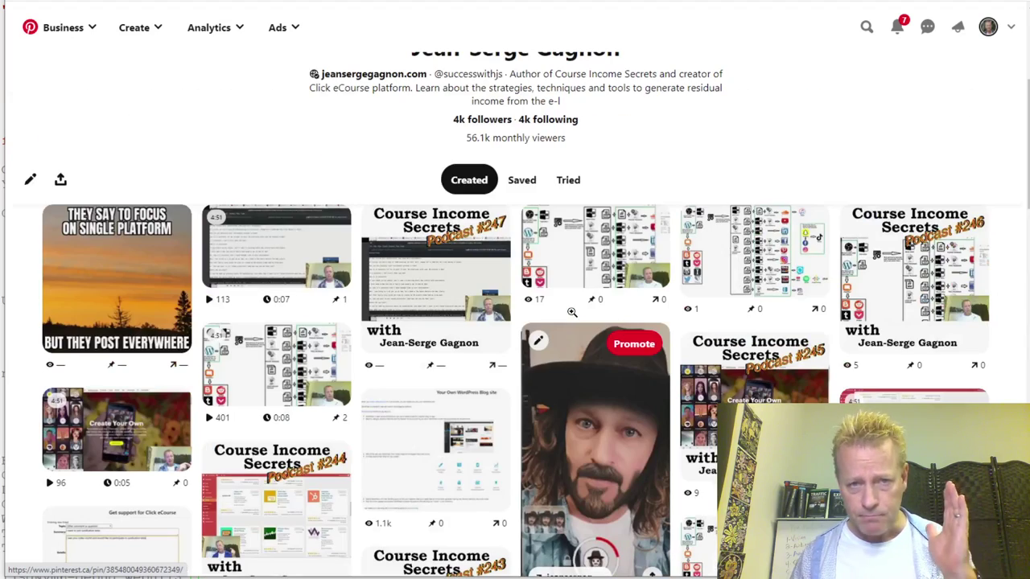
scroll(572, 311, down, 2)
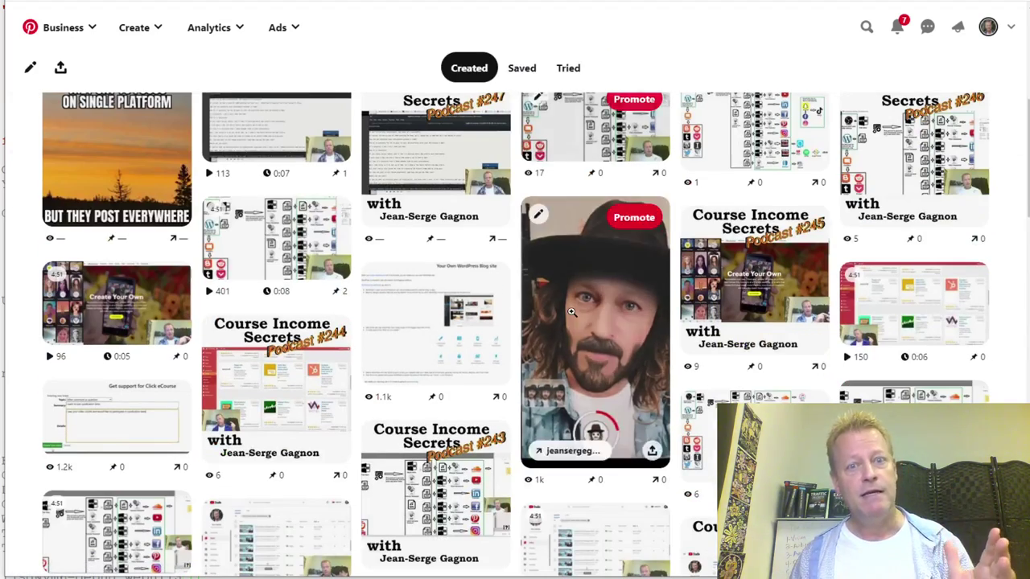
scroll(571, 311, down, 3)
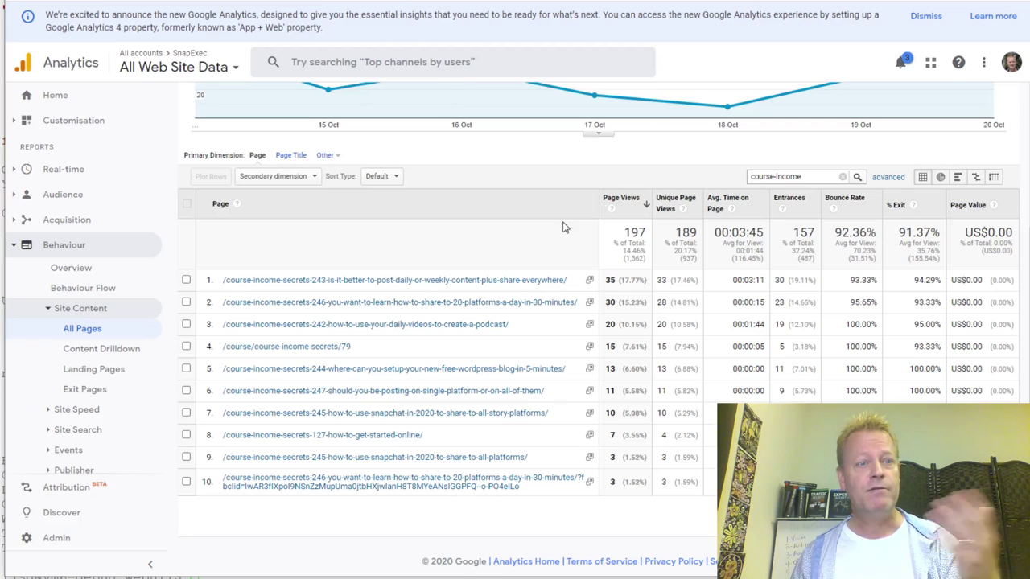
Examine the page views chart and the table of pages filtered by course-income in Google Analytics.
scroll(563, 227, up, 3)
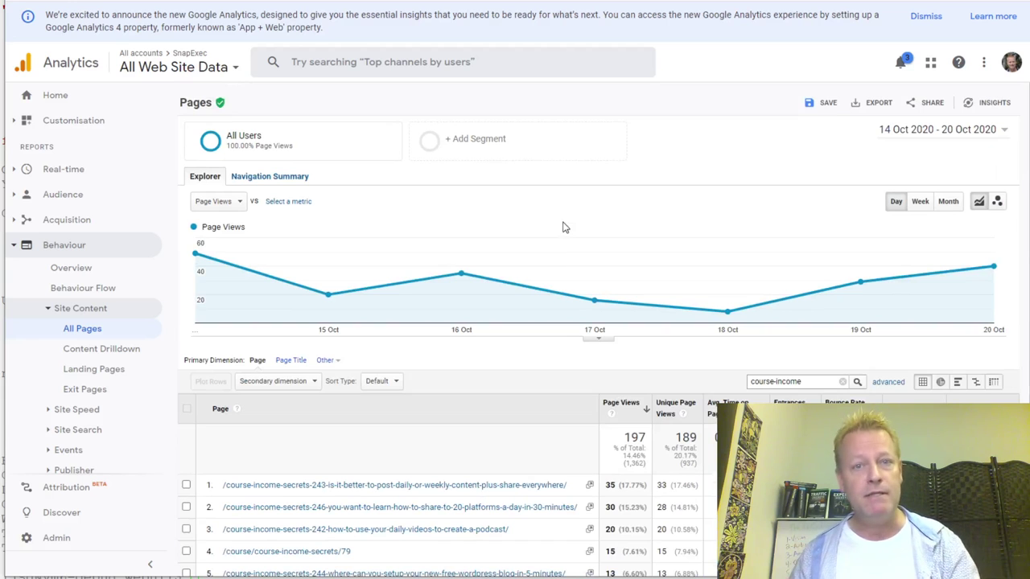
scroll(565, 227, down, 3)
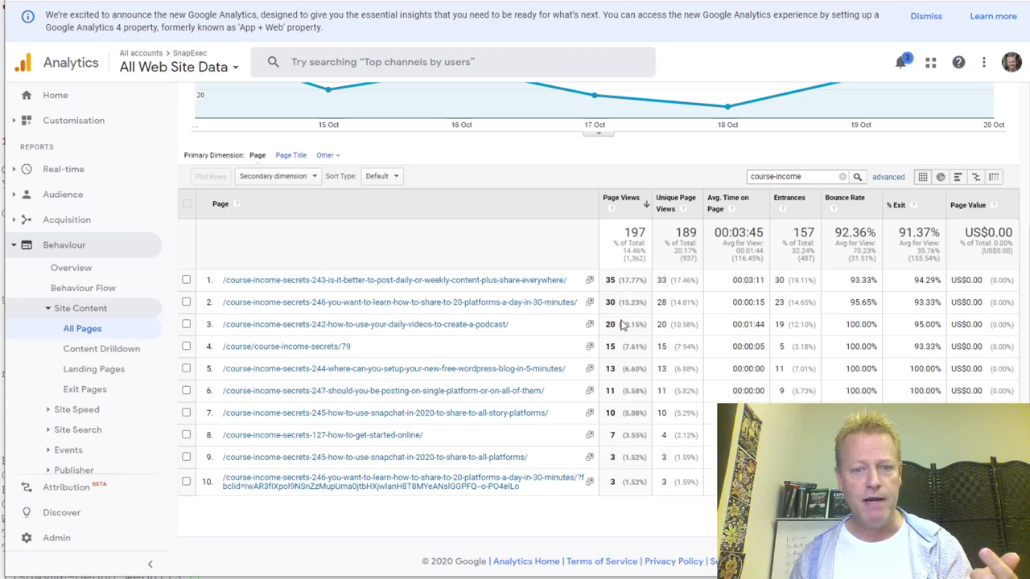
scroll(517, 348, up, 3)
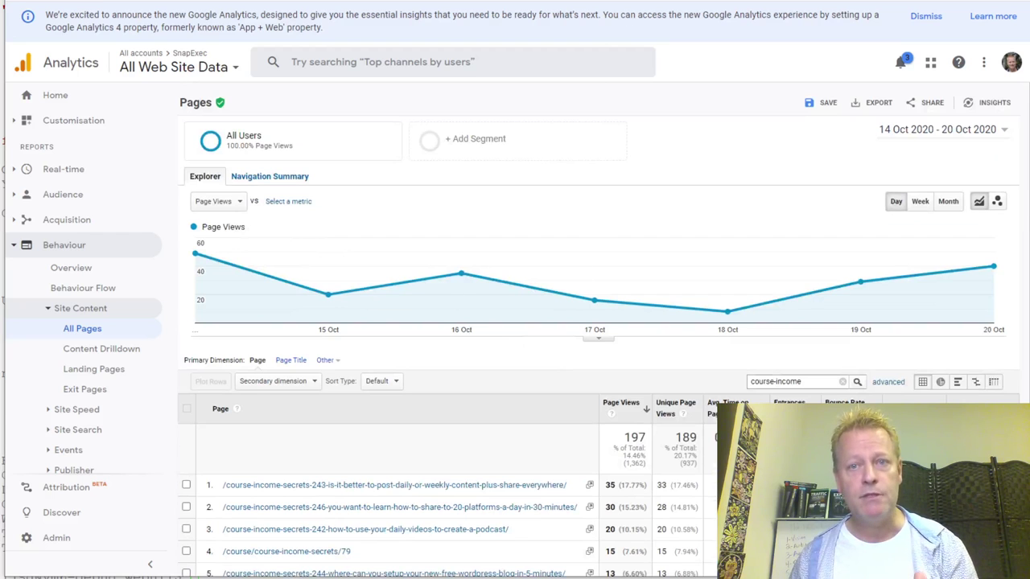
Switch to the Facebook profile and look through the recent video and image posts on its timeline.
key(ctrl+t)
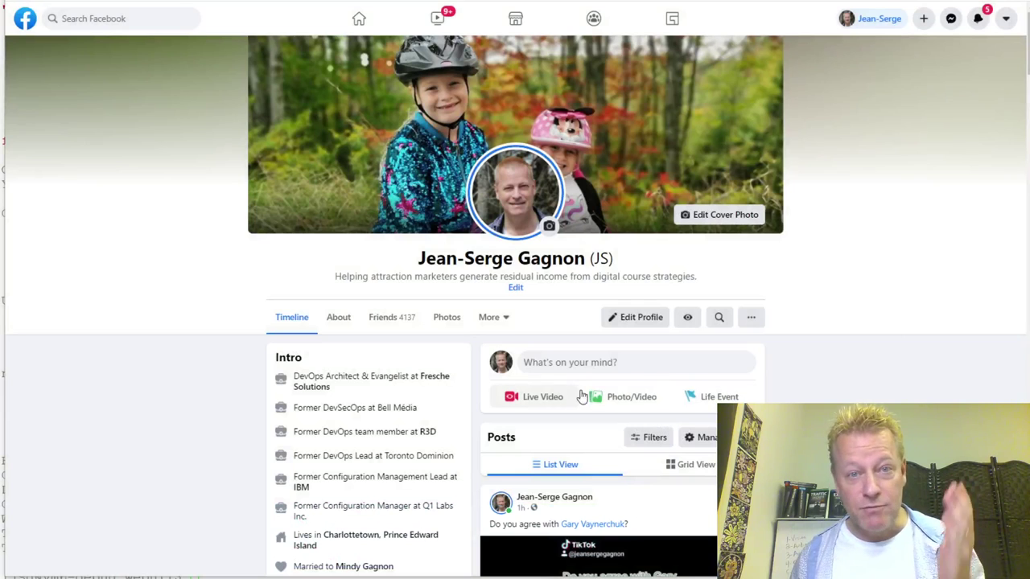
scroll(609, 349, down, 3)
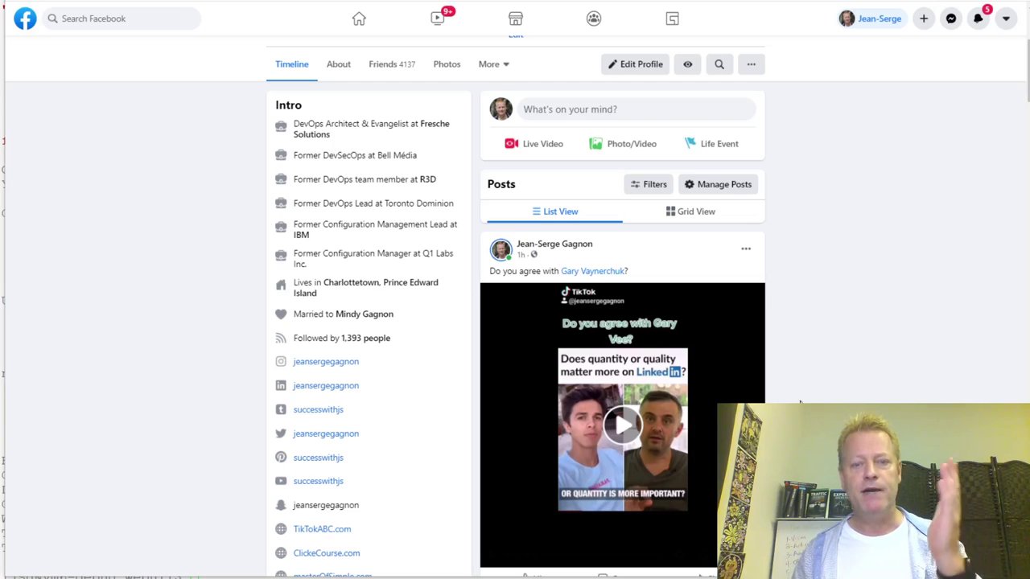
scroll(724, 362, up, 1)
scroll(803, 393, down, 4)
scroll(802, 393, up, 8)
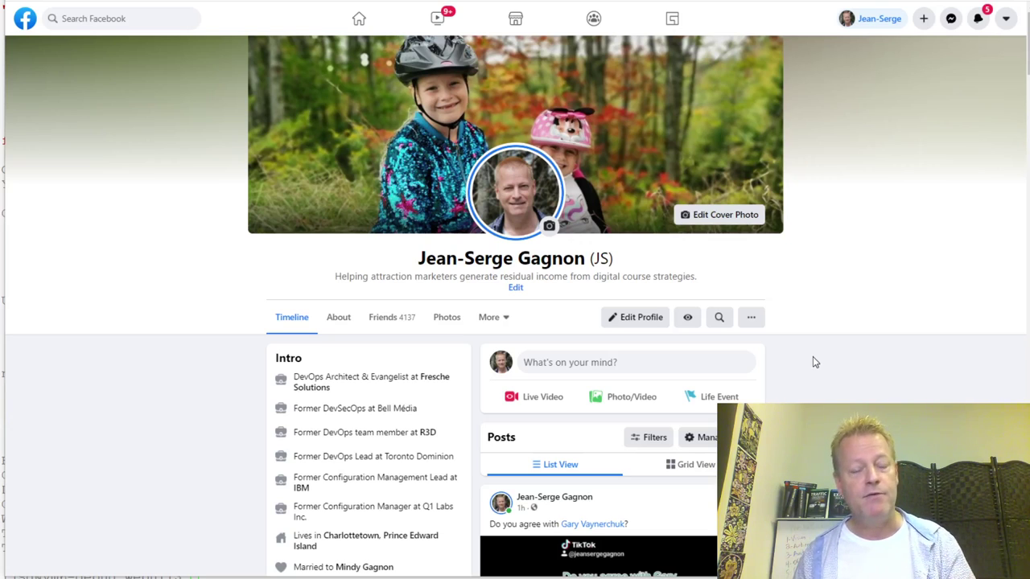
scroll(813, 386, down, 5)
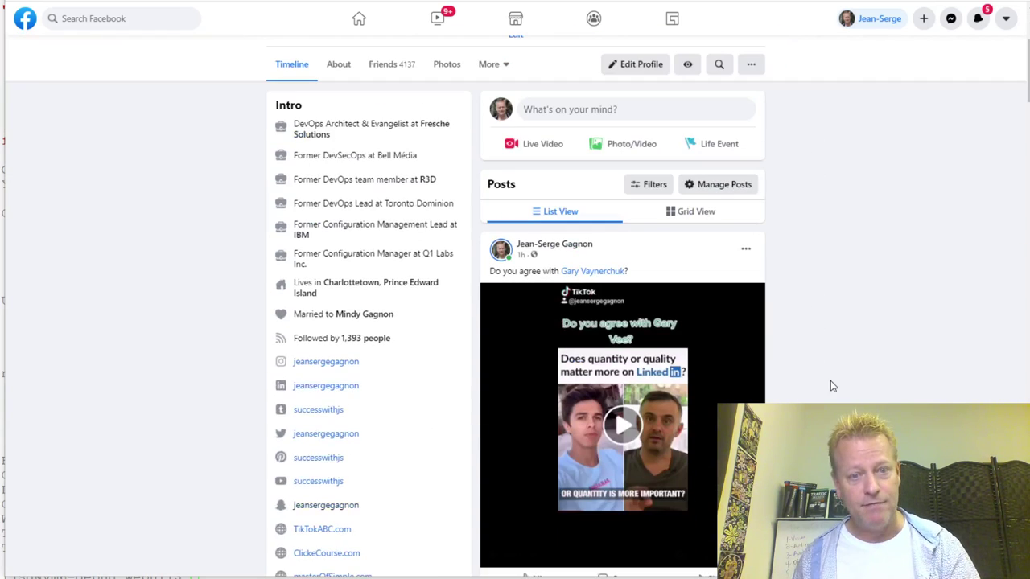
scroll(829, 388, up, 1)
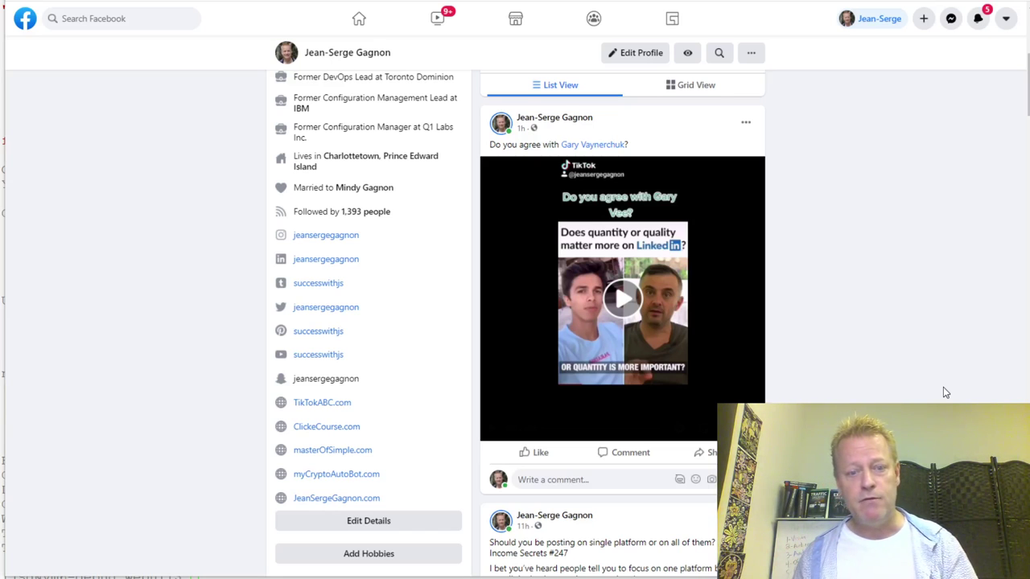
scroll(943, 390, down, 4)
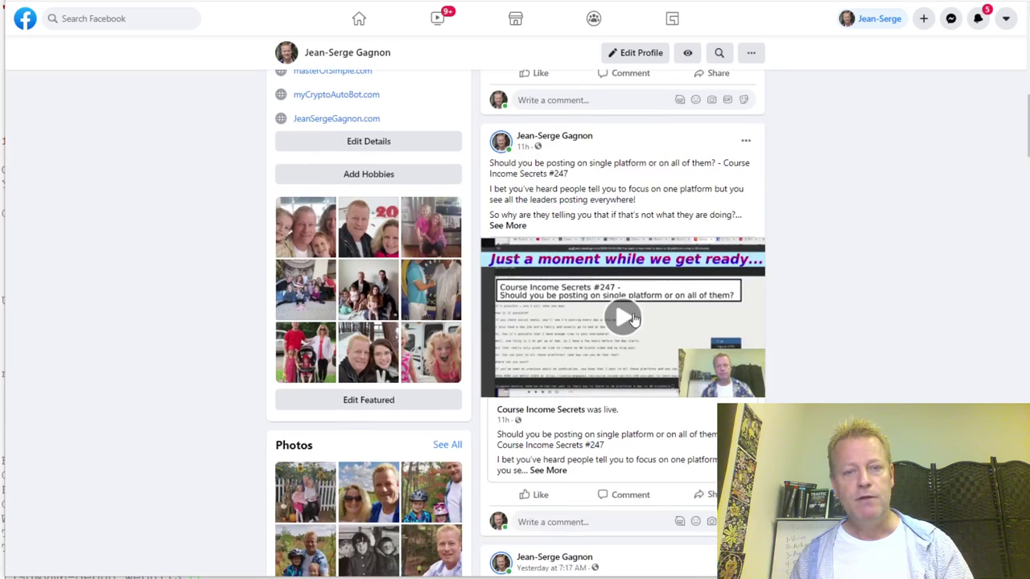
scroll(665, 399, down, 2)
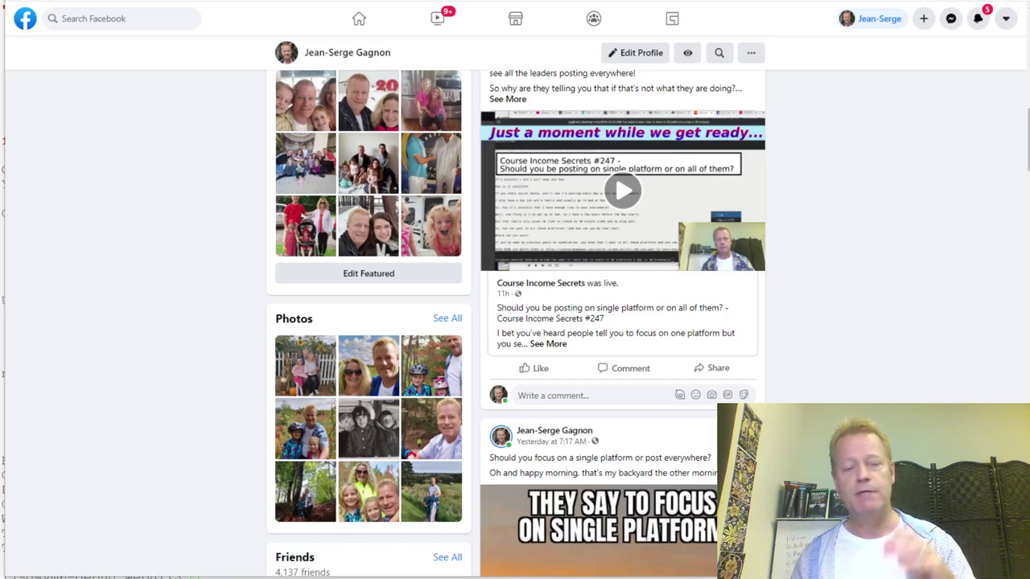
scroll(839, 306, down, 4)
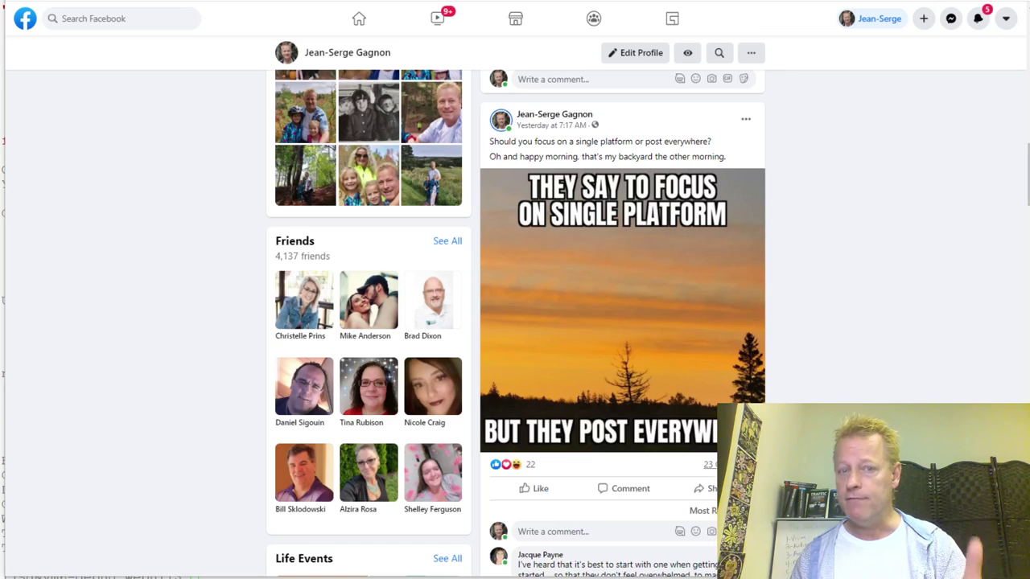
scroll(714, 479, up, 1)
scroll(714, 478, down, 2)
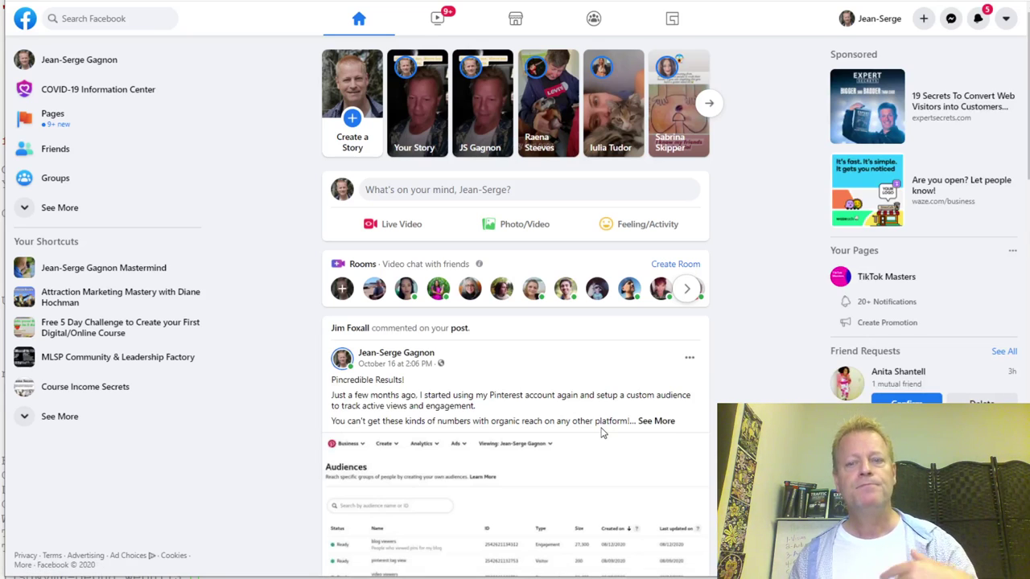
Find the post about bullies being emotionally immature in the Facebook news feed and give it a Care reaction.
scroll(602, 434, down, 10)
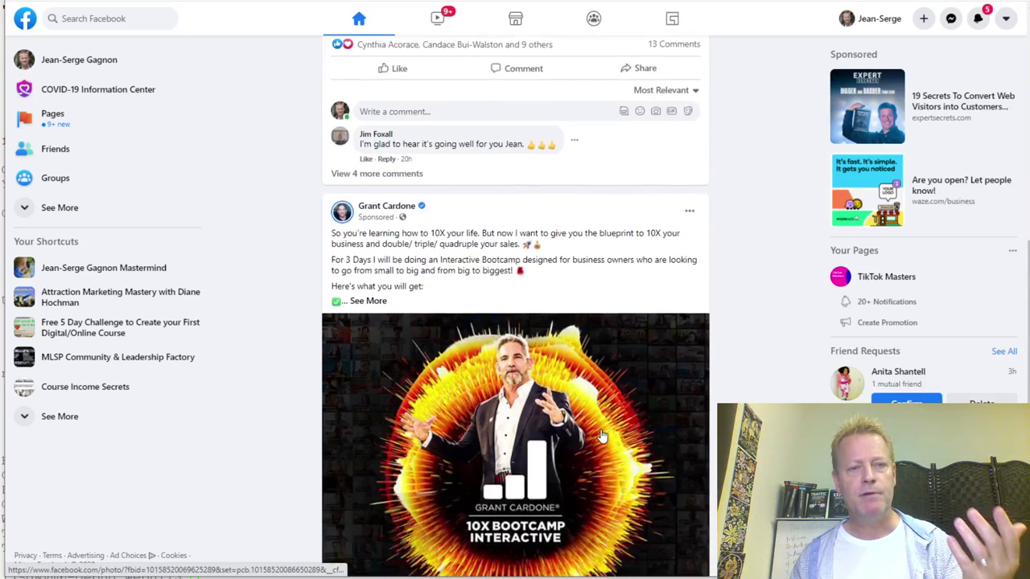
scroll(602, 434, down, 2)
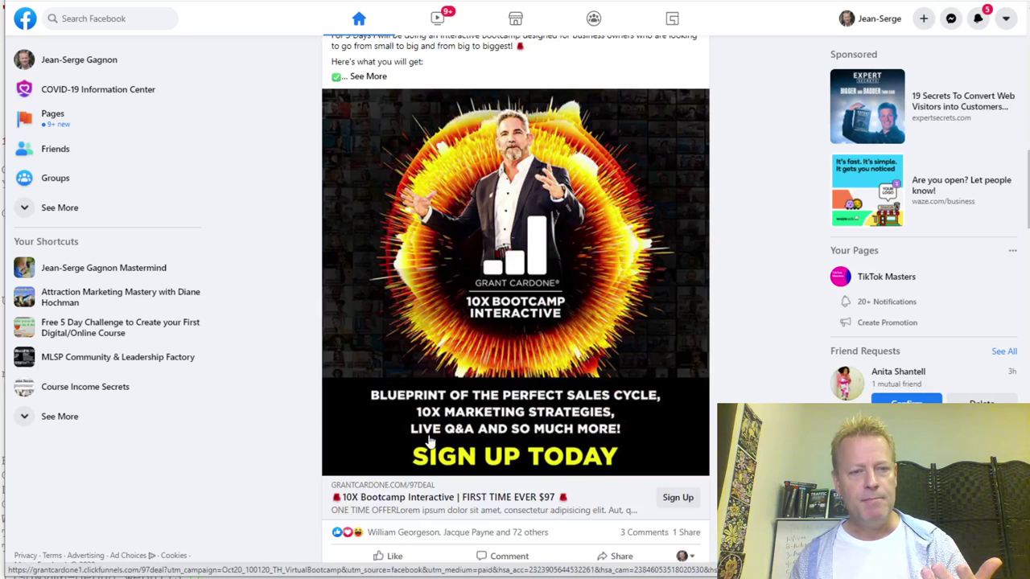
scroll(430, 438, up, 1)
scroll(430, 439, up, 1)
scroll(438, 362, down, 7)
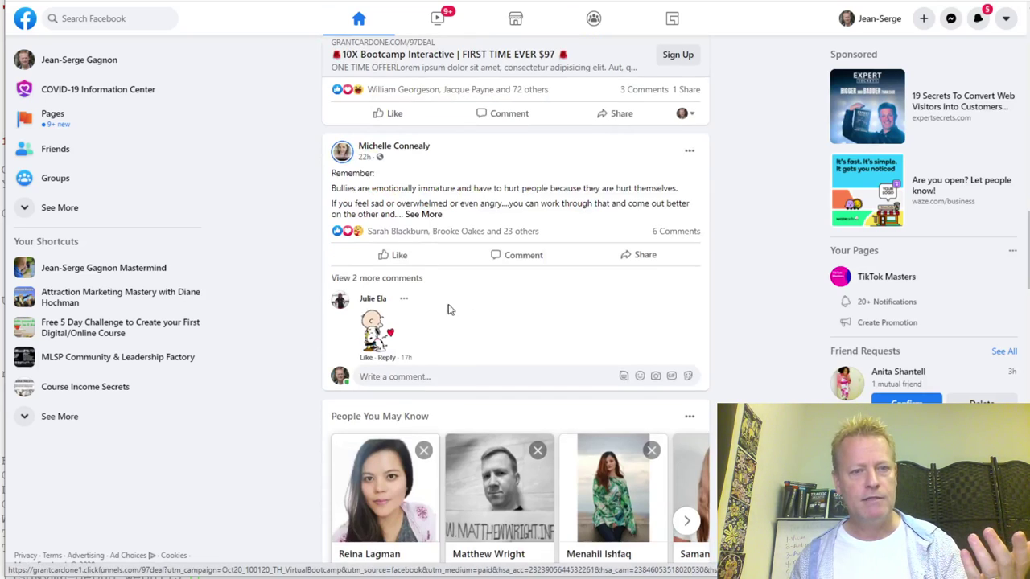
drag(375, 188, 579, 185)
click(530, 193)
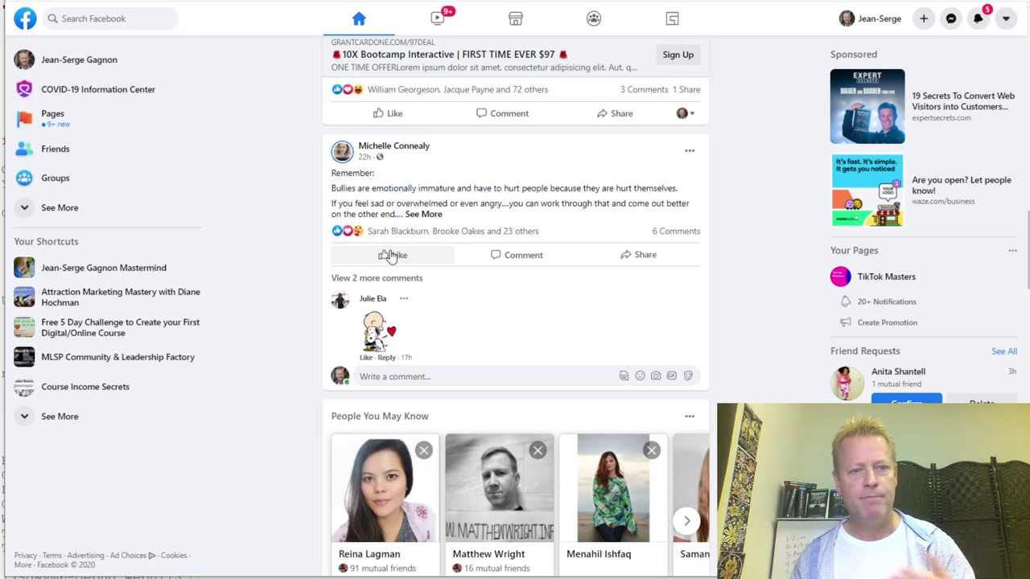
mouse_move(390, 256)
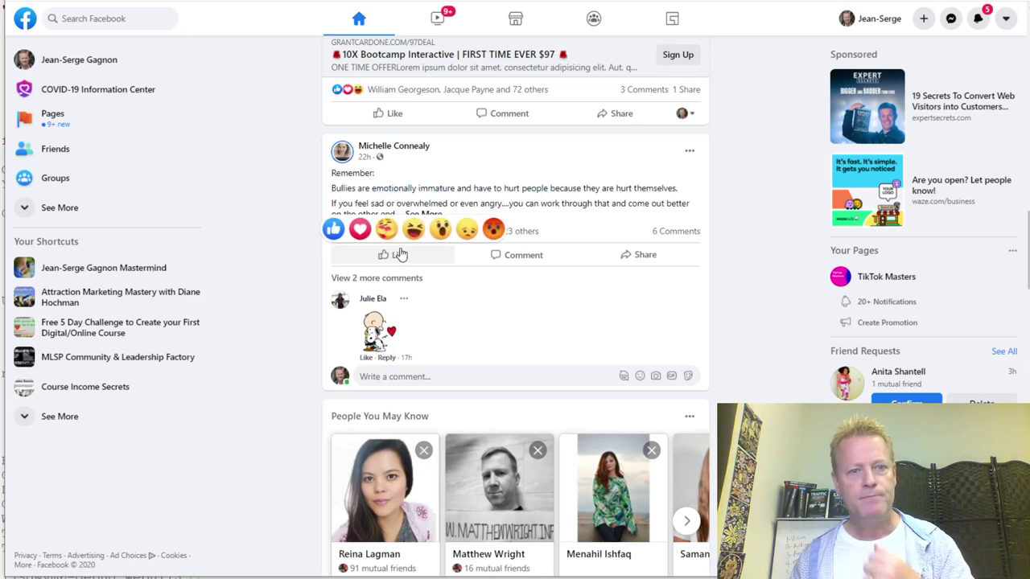
click(387, 237)
Post the comment "Yep. bullies are no fun" under the post about bullies.
click(406, 375)
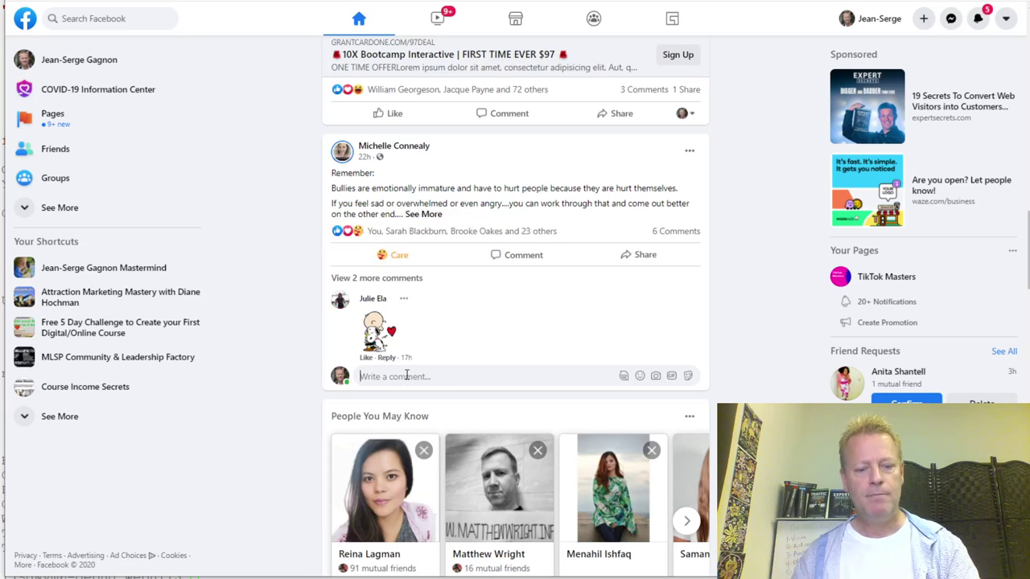
text(yep. bullies a)
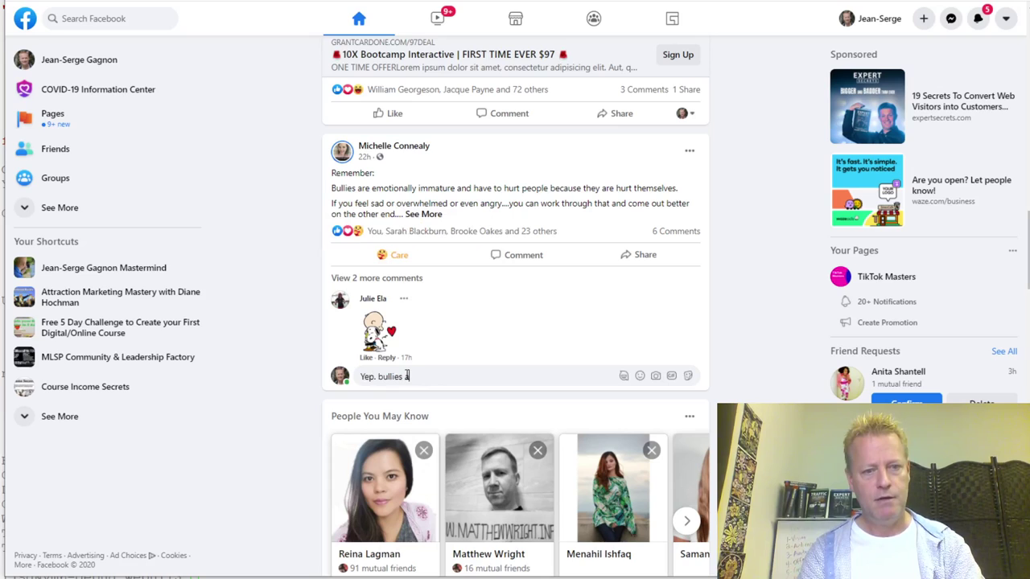
text(re no fun)
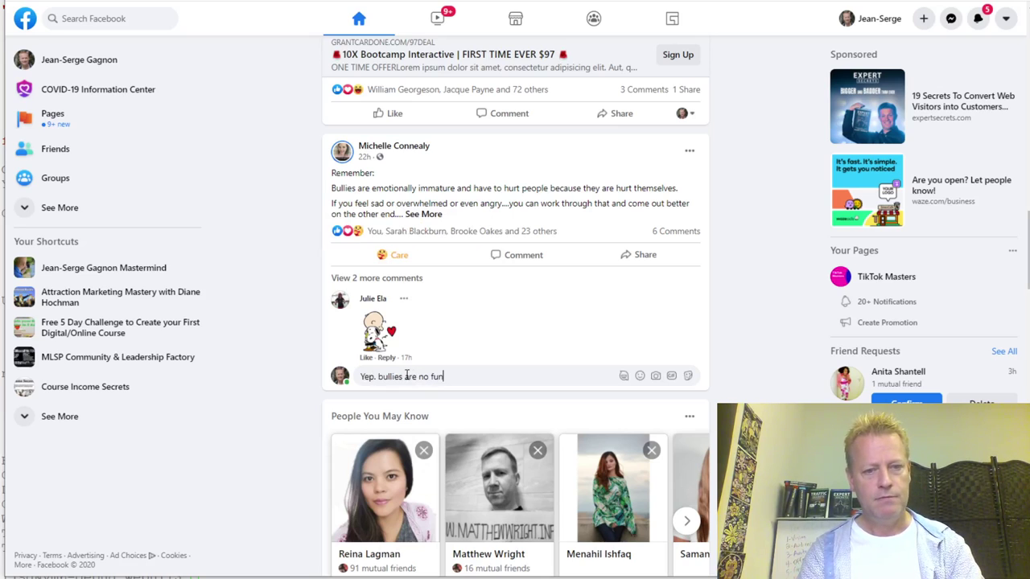
key(Return)
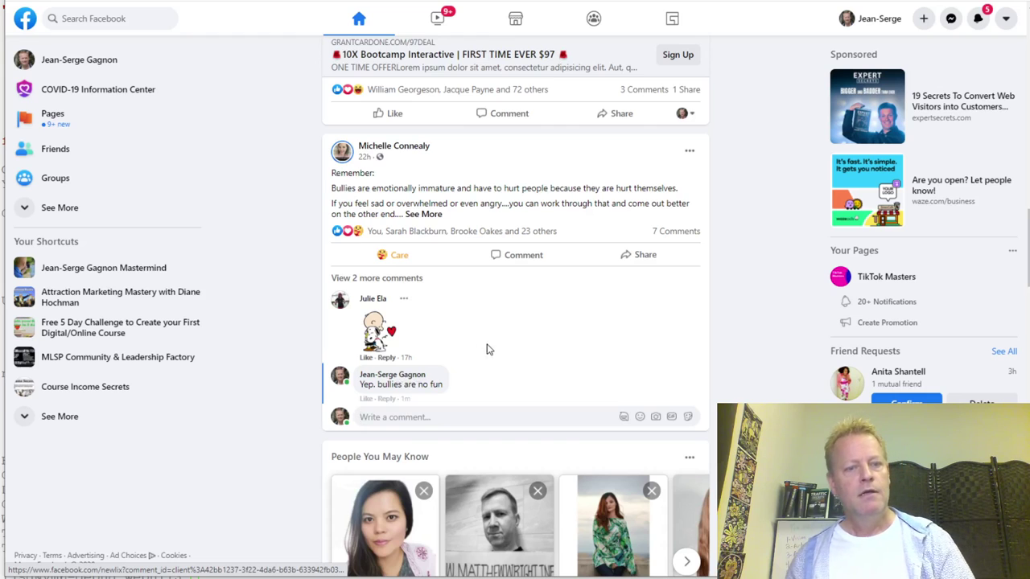
Give a Love reaction to the feed post about no longer allowing something to scare you to death.
scroll(513, 350, down, 10)
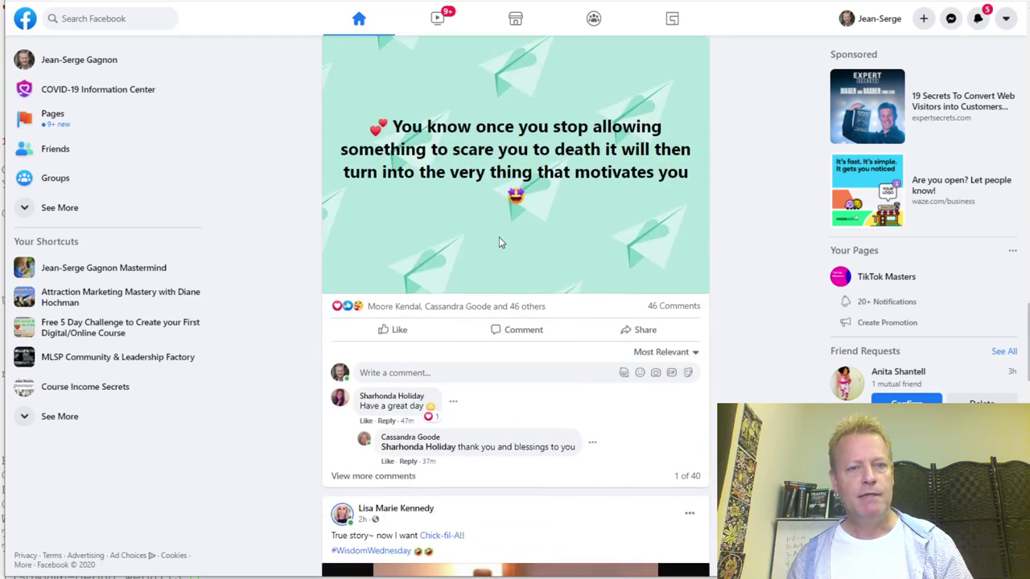
scroll(499, 238, up, 2)
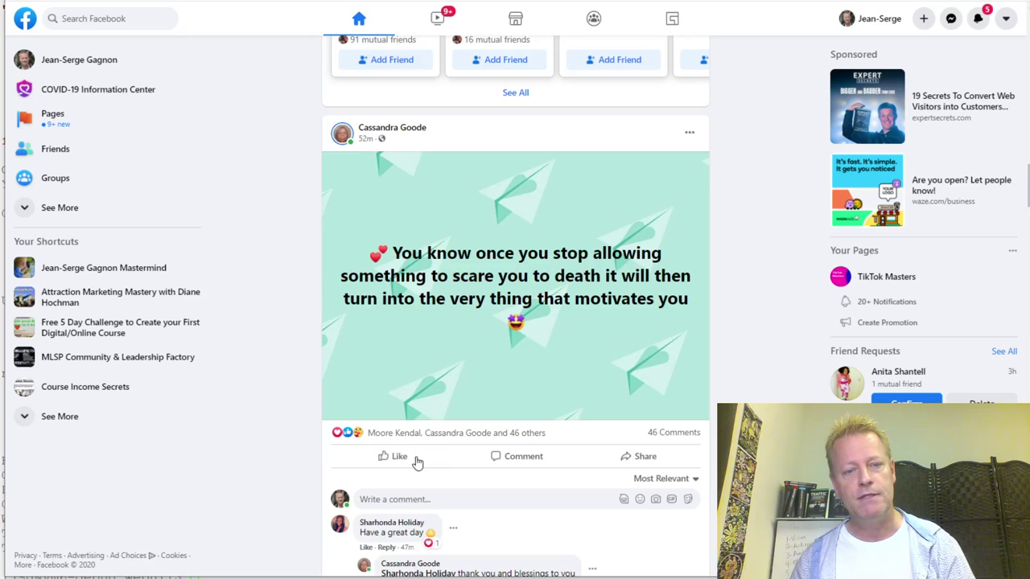
mouse_move(395, 455)
click(358, 427)
Post the comment "yeah, that's true as long as we don't let it win" under the post about being scared to death.
scroll(508, 459, down, 3)
click(449, 315)
text(yeah, that's true as long as we don)
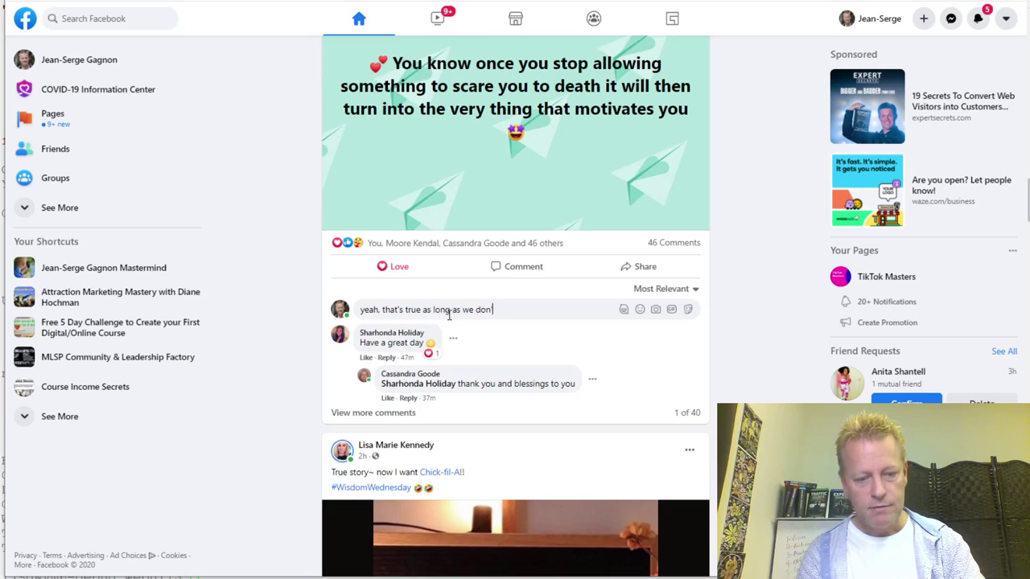
text(t is)
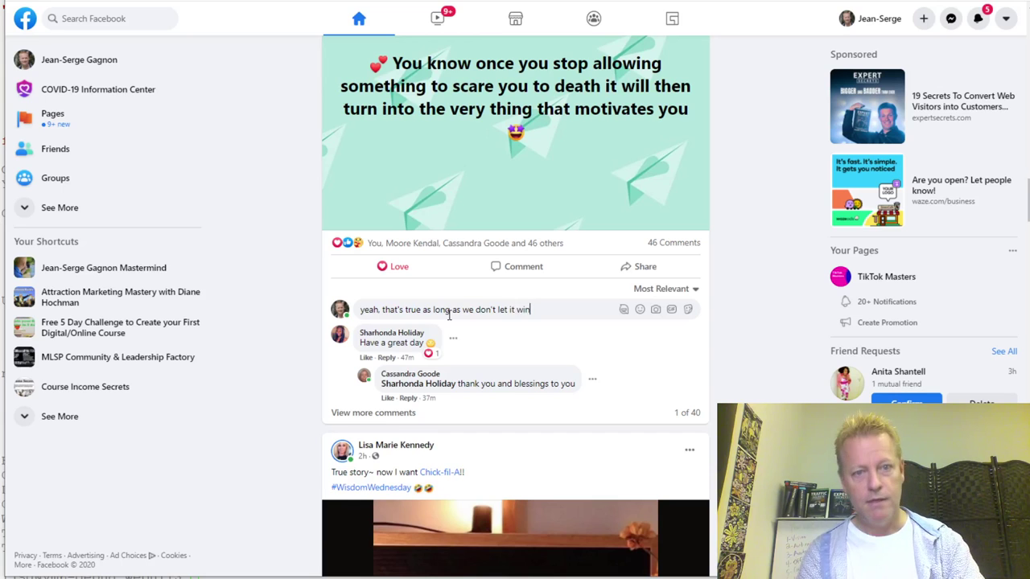
key(Return)
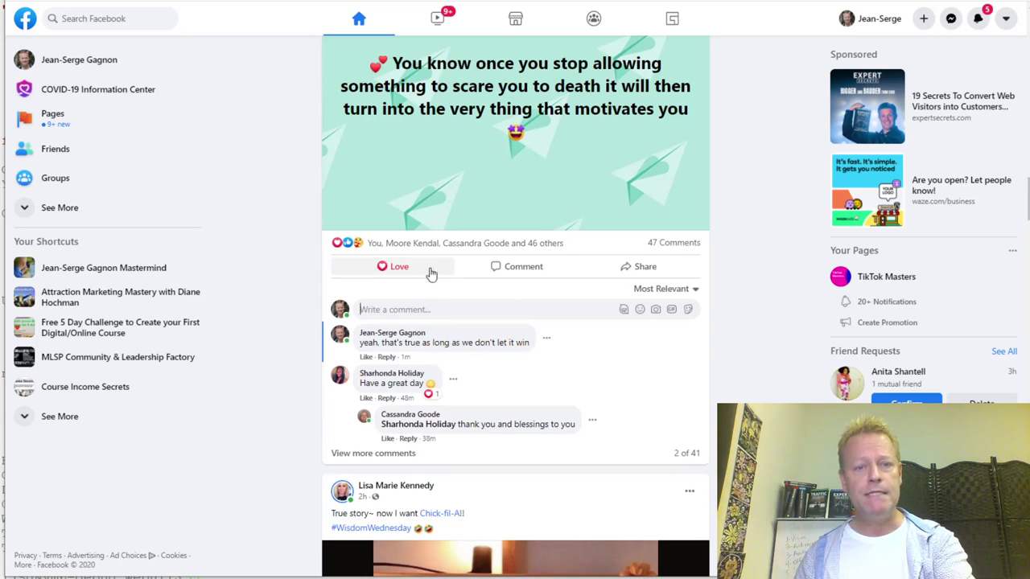
Browse the Facebook news feed, looking over friends' quote images, family photos, motivational text posts and sponsored ads.
scroll(489, 292, down, 10)
scroll(498, 296, down, 12)
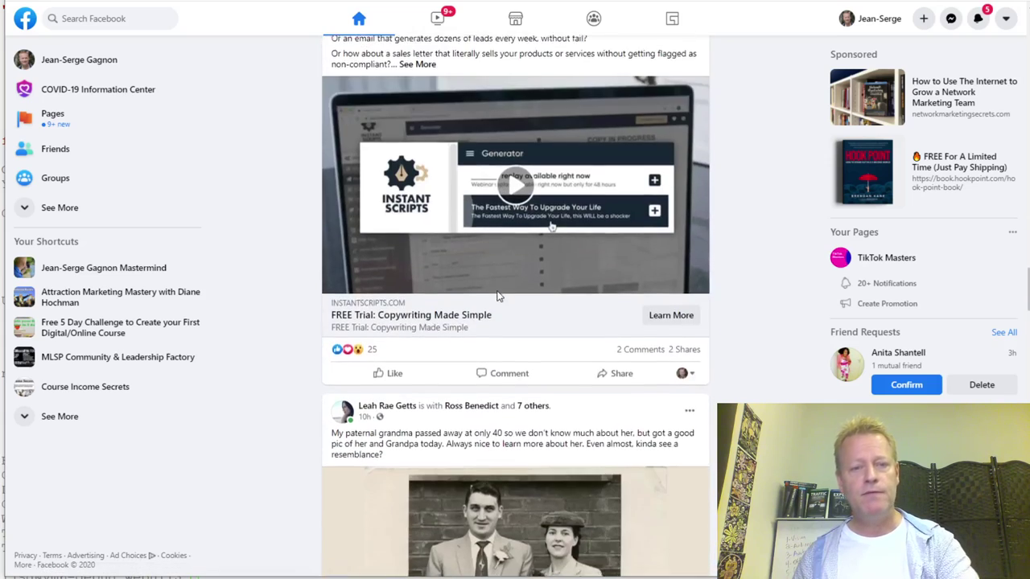
scroll(425, 169, up, 5)
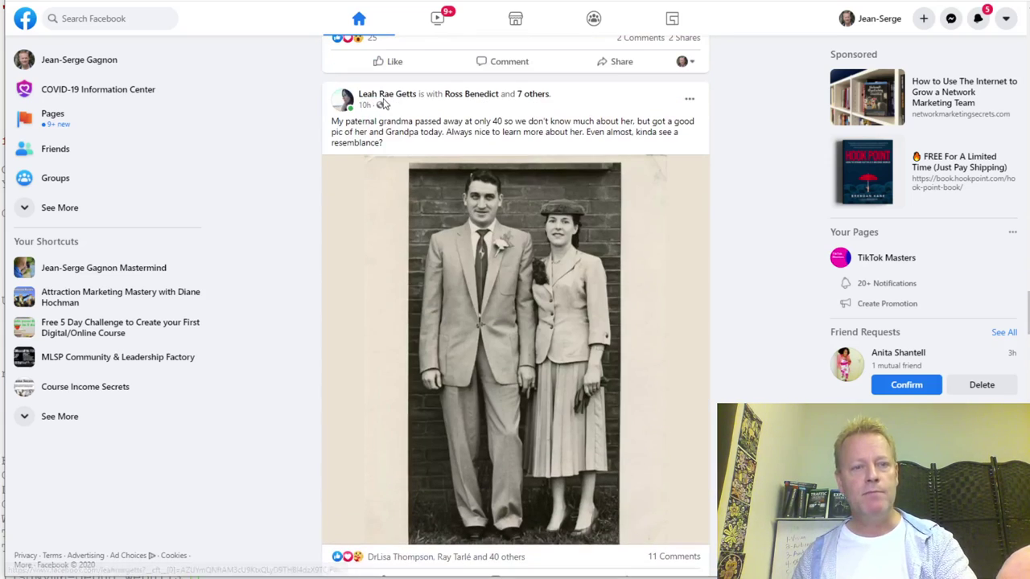
scroll(419, 278, up, 10)
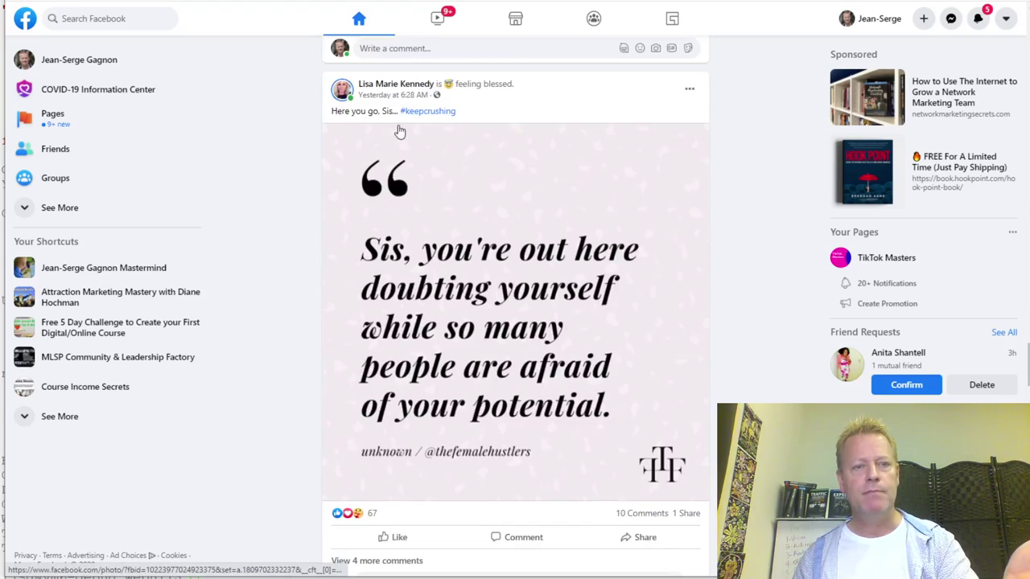
scroll(519, 362, down, 4)
scroll(514, 358, down, 10)
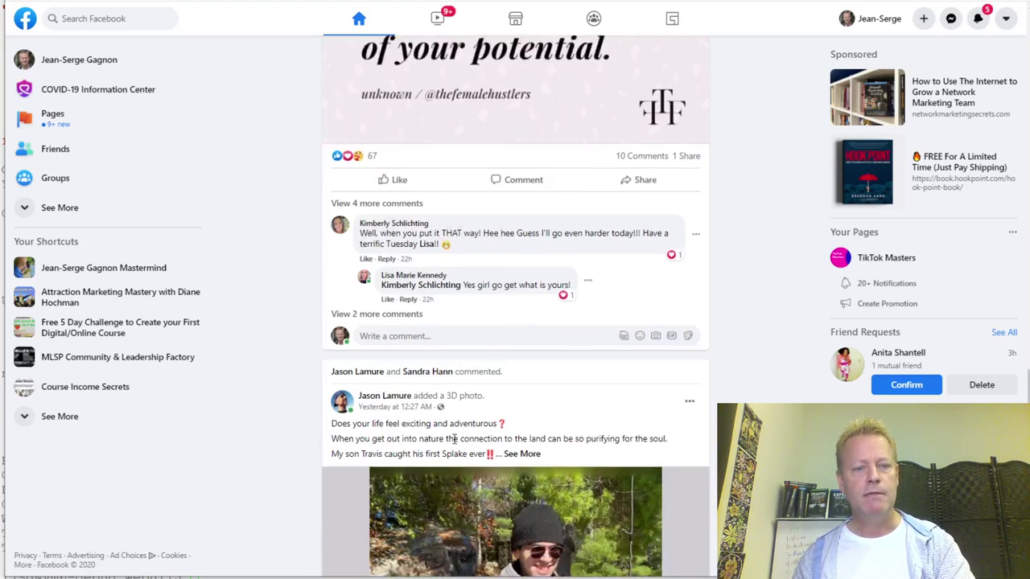
scroll(507, 349, down, 1)
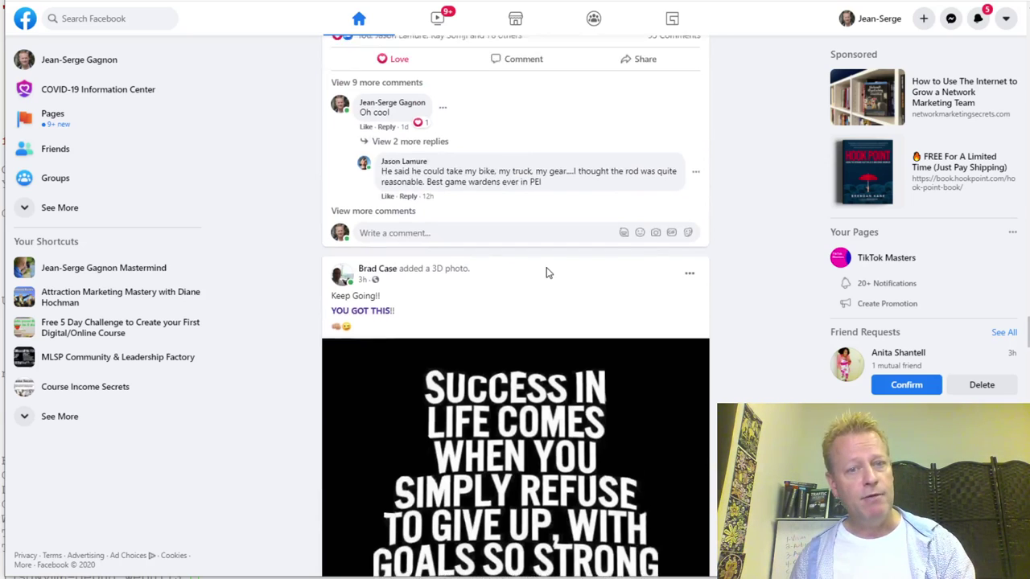
scroll(545, 273, down, 1)
scroll(546, 273, down, 1)
mouse_move(376, 134)
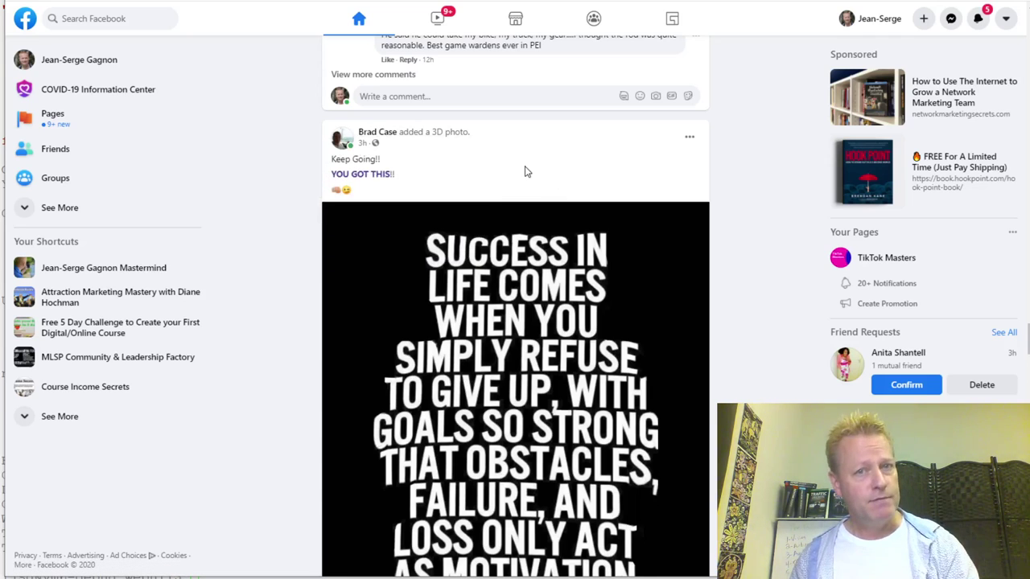
scroll(525, 171, down, 8)
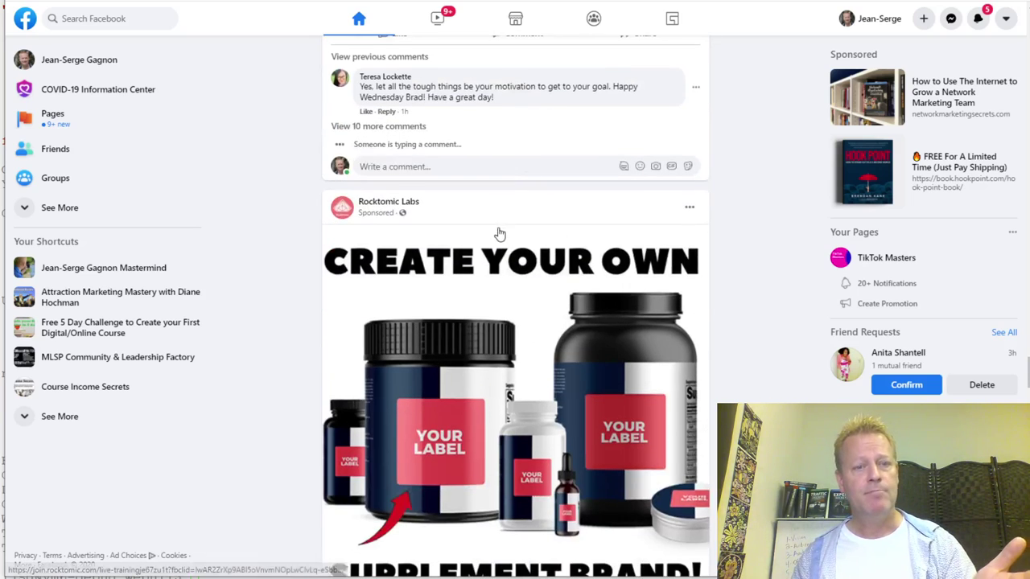
scroll(503, 228, down, 6)
scroll(489, 257, down, 5)
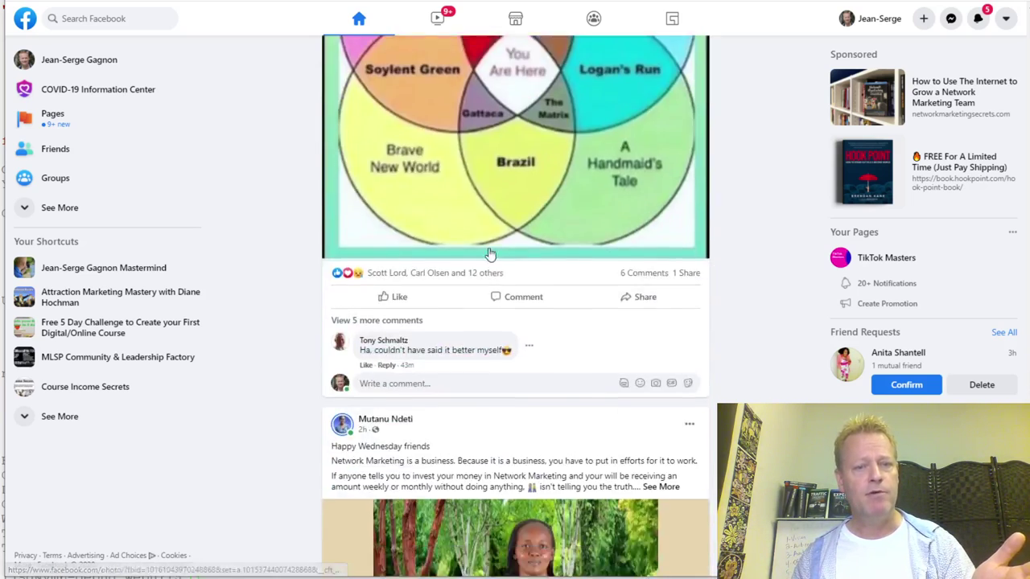
scroll(499, 305, down, 3)
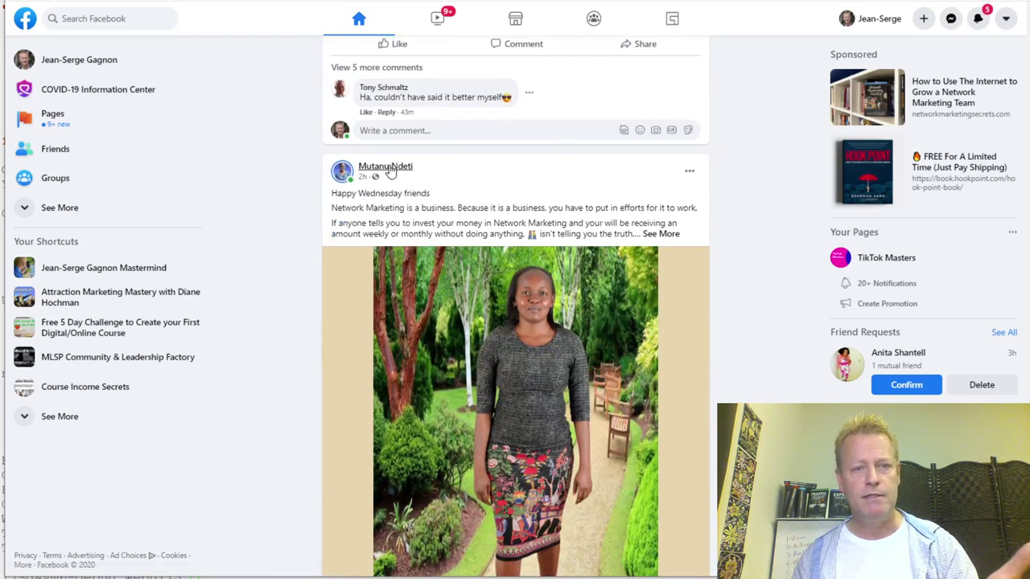
scroll(521, 377, down, 8)
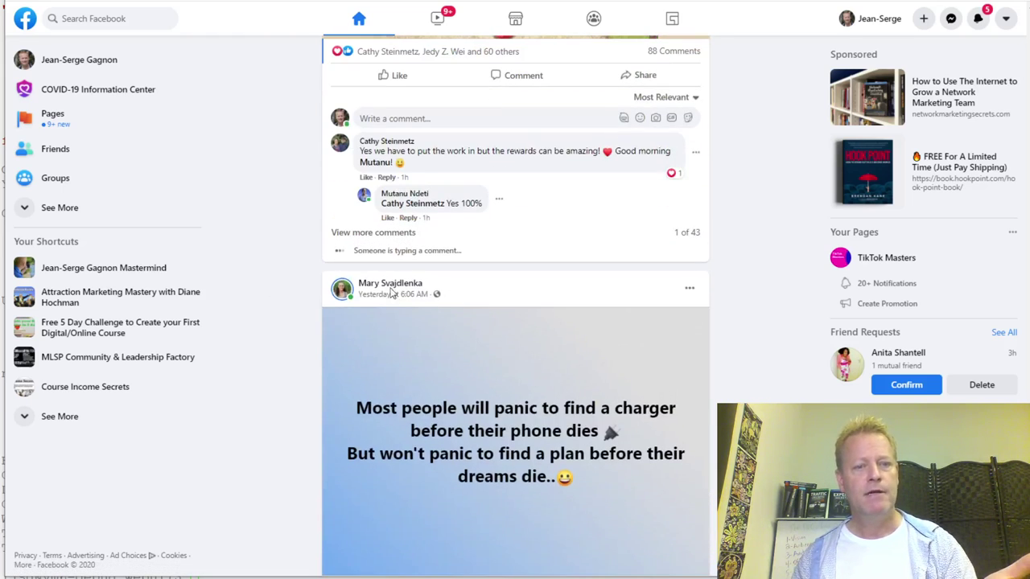
scroll(448, 293, down, 5)
scroll(469, 304, down, 5)
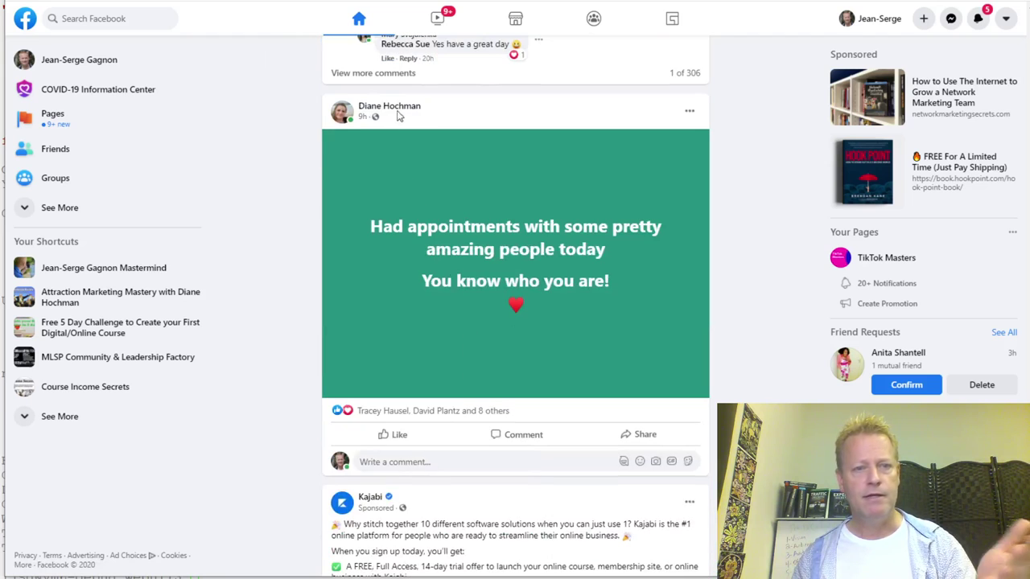
scroll(434, 306, down, 7)
scroll(459, 423, down, 1)
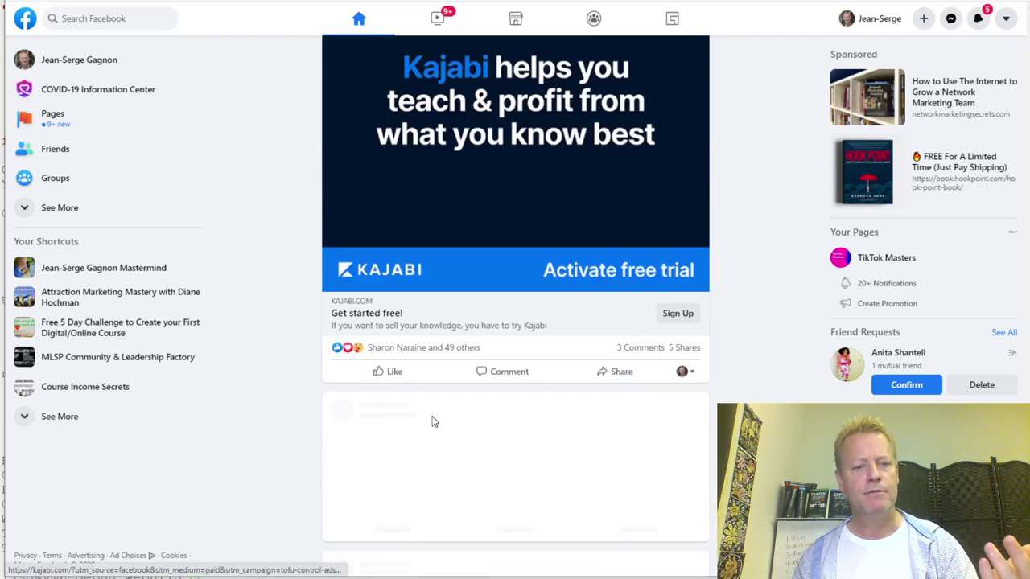
scroll(493, 418, down, 3)
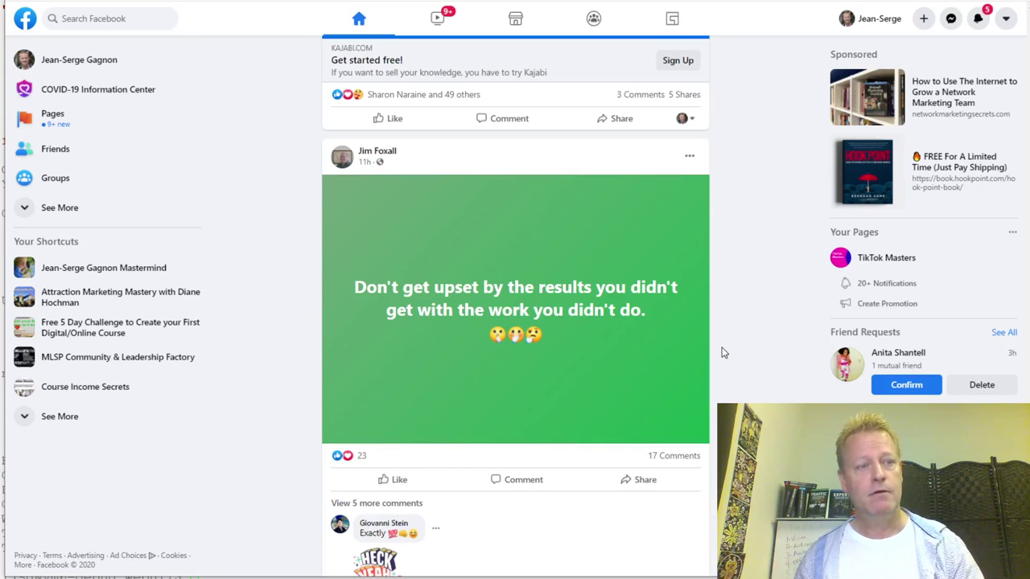
Switch to the Facebook profile and open the account's general settings.
click(97, 66)
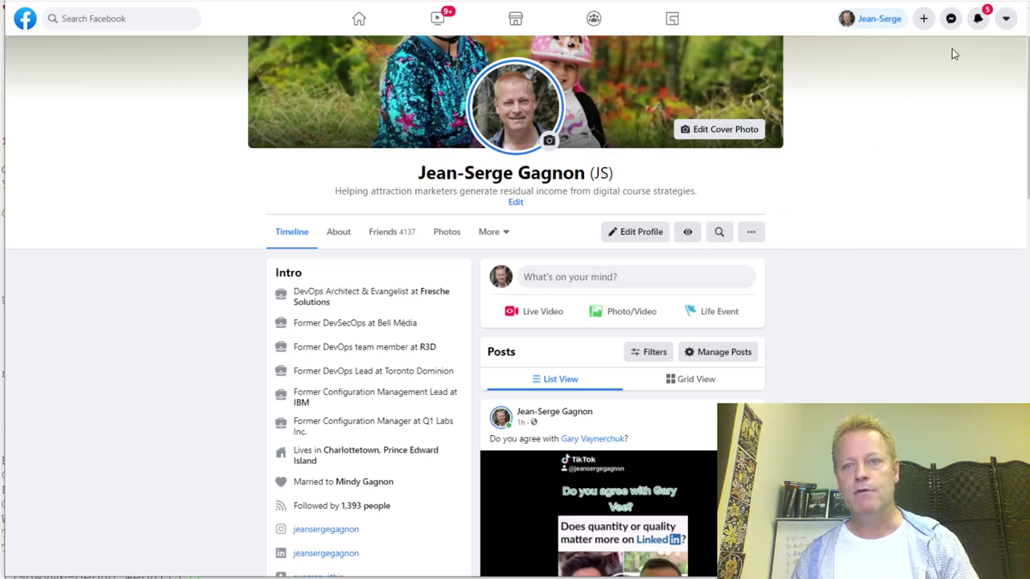
click(1005, 19)
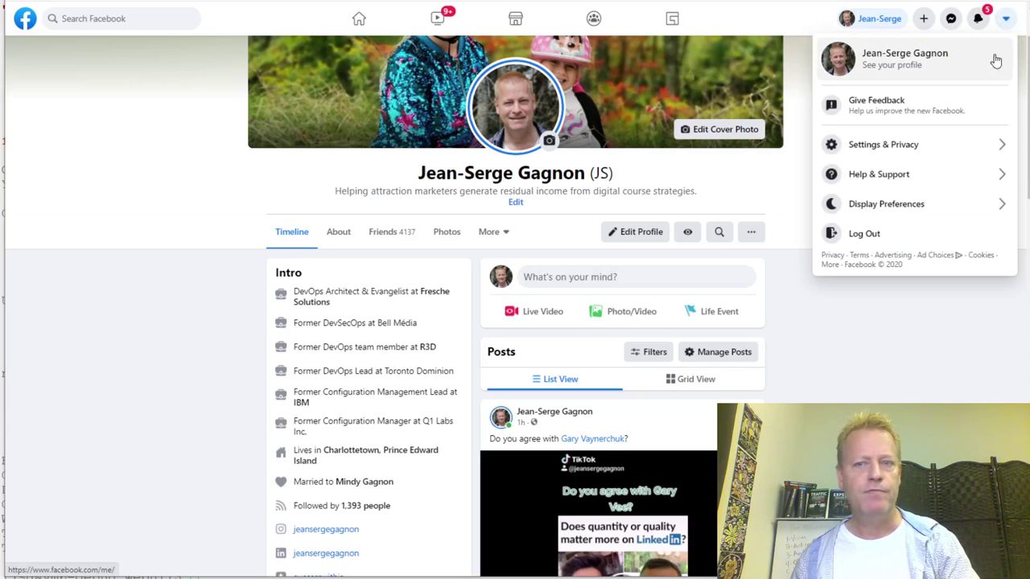
click(904, 145)
click(885, 85)
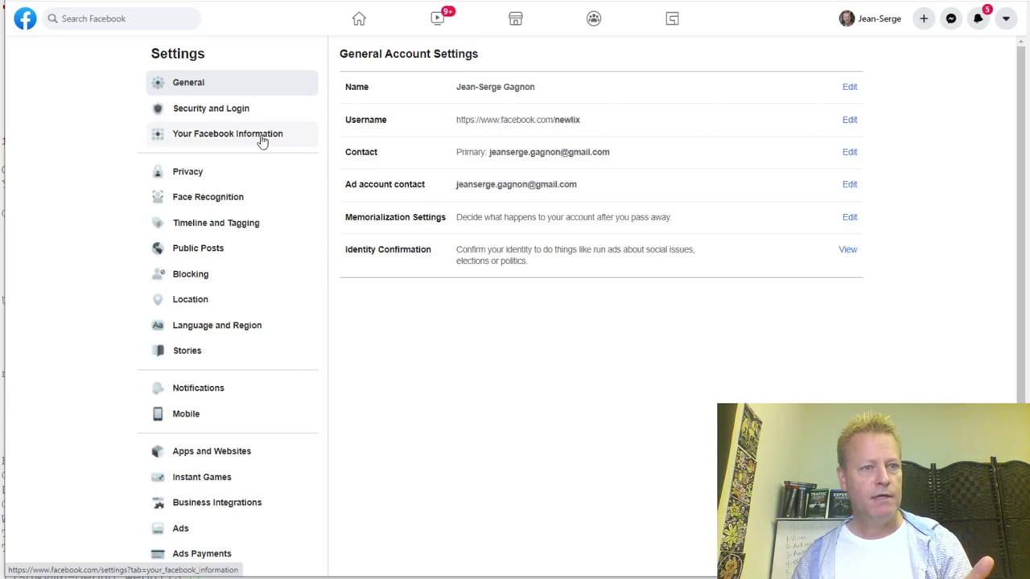
Review the Privacy, Public Posts and Timeline and Tagging settings, including the audience options for who can follow the account, and return to the profile.
click(228, 176)
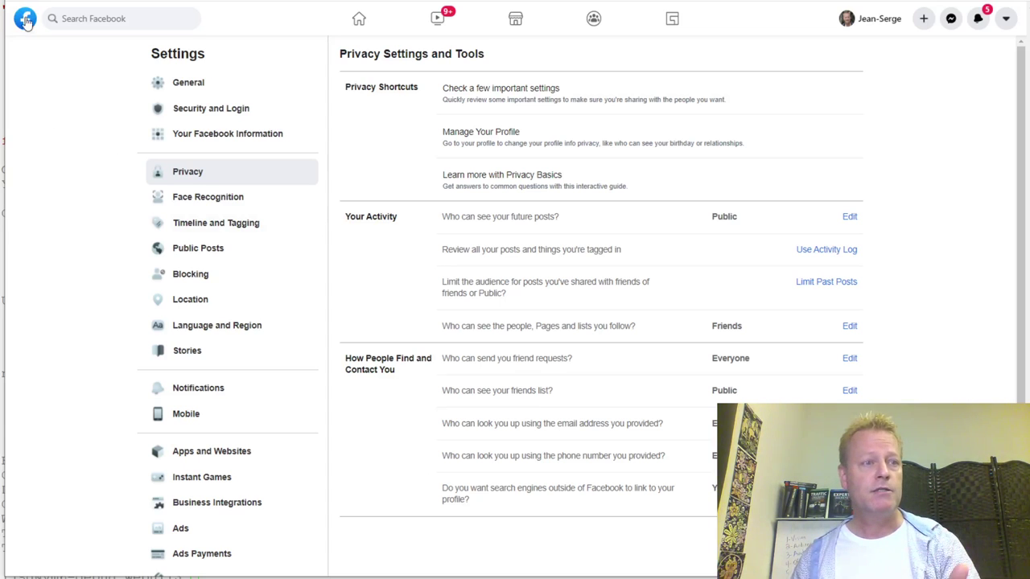
click(217, 256)
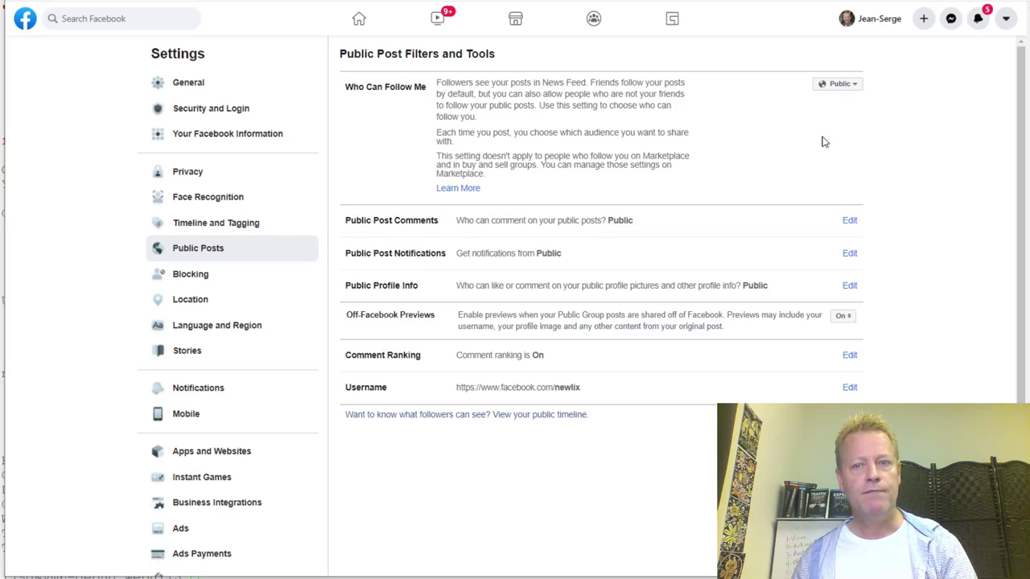
click(846, 85)
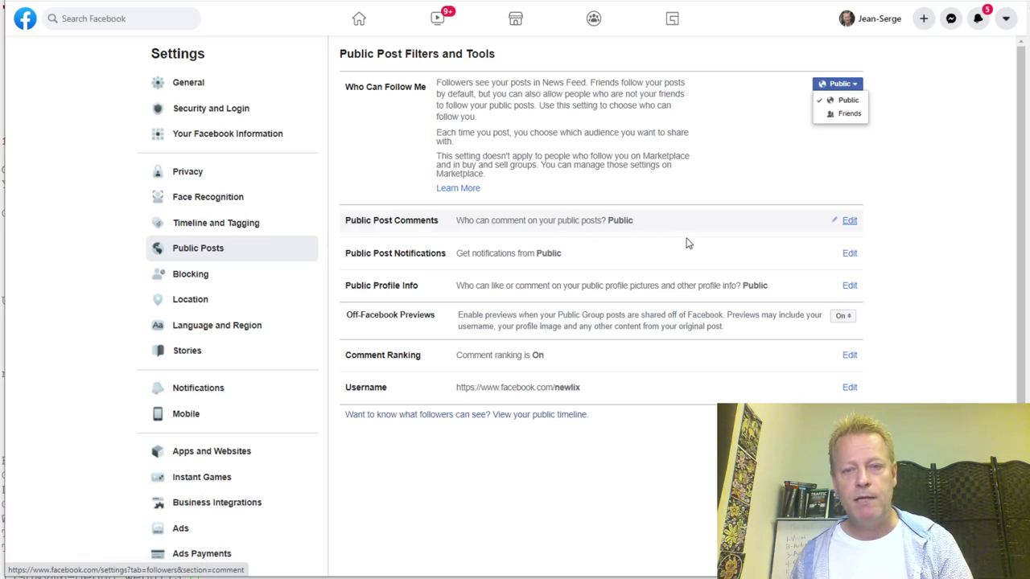
click(923, 211)
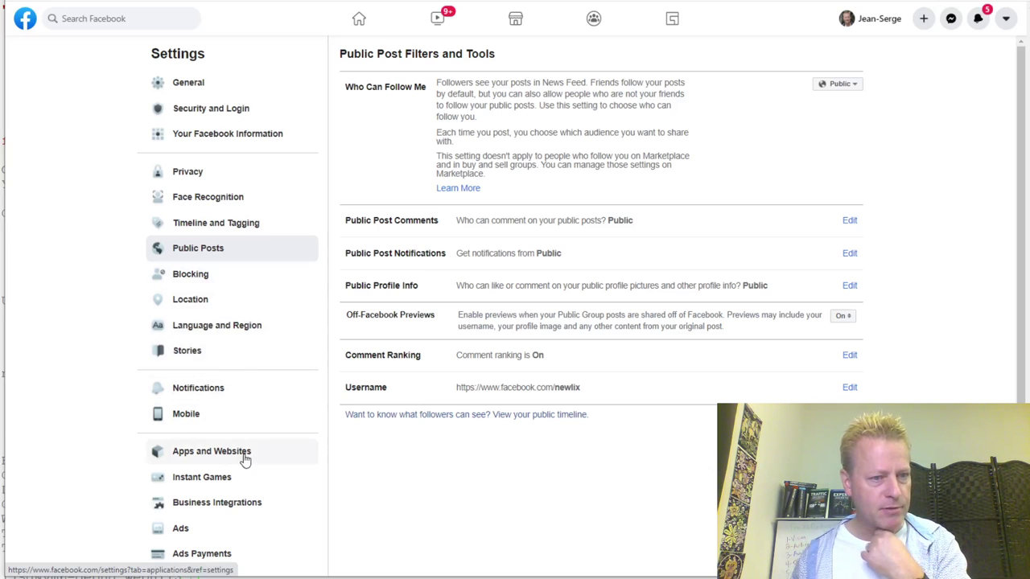
click(251, 204)
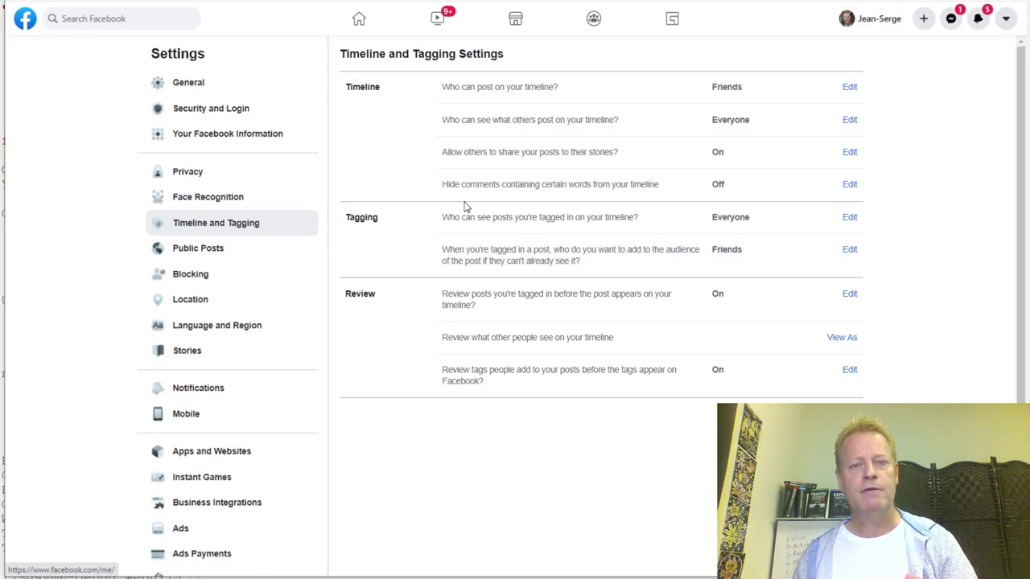
scroll(460, 208, up, 1)
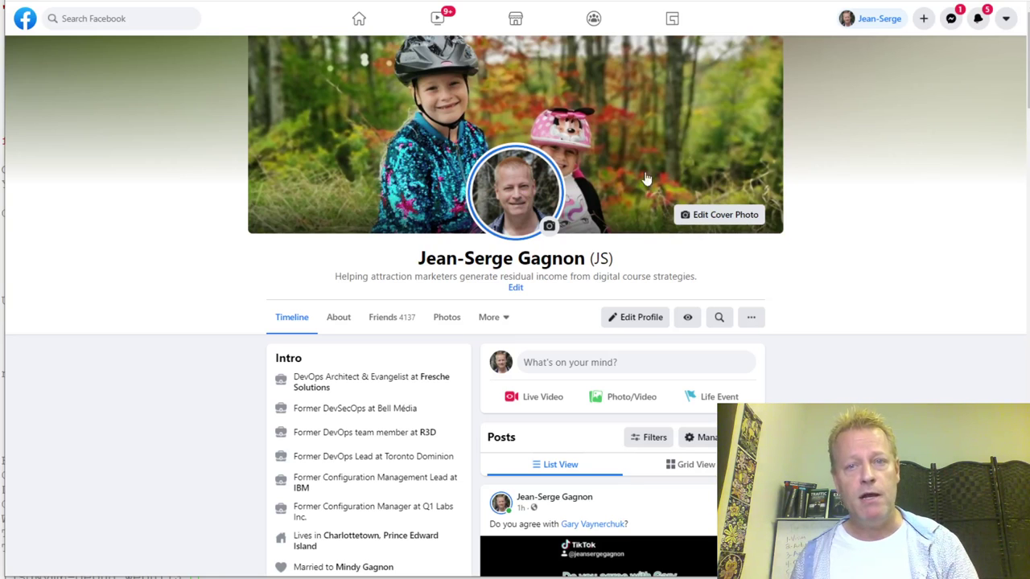
Open the personal Course Income Secrets blog in a new browser tab and look through its latest posts.
key(ctrl+t)
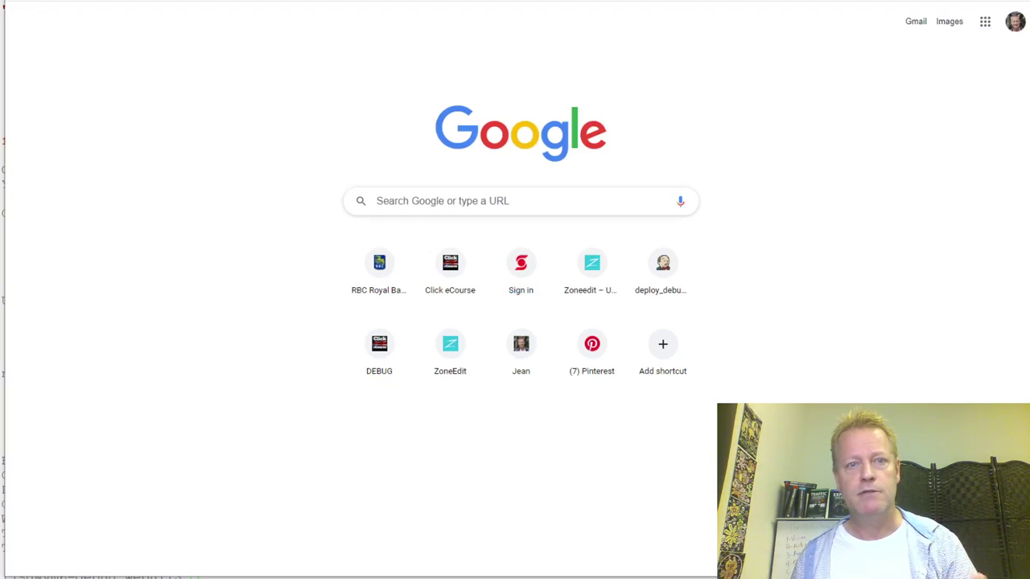
key(Down)
text(jeans)
key(Return)
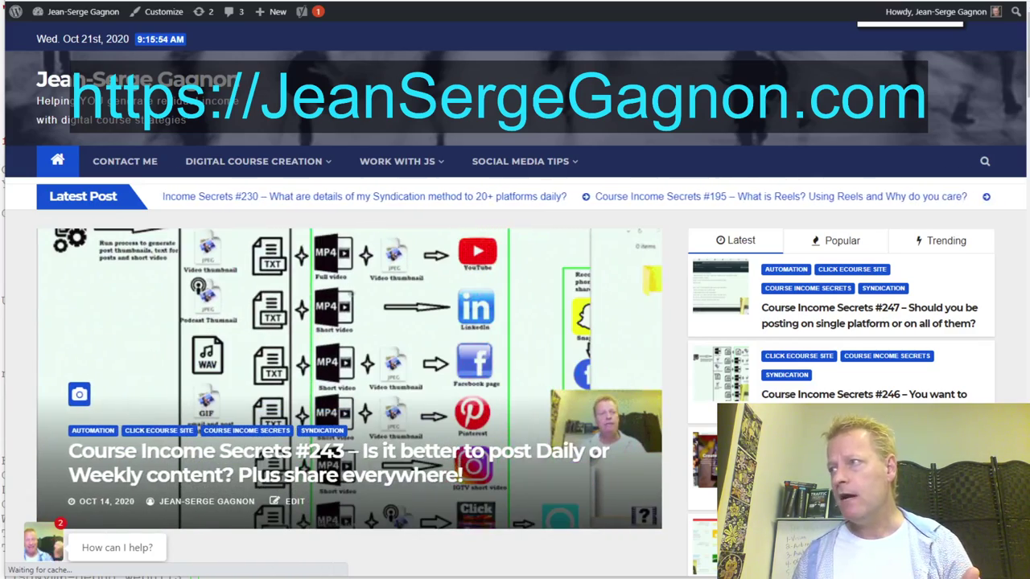
scroll(843, 333, down, 6)
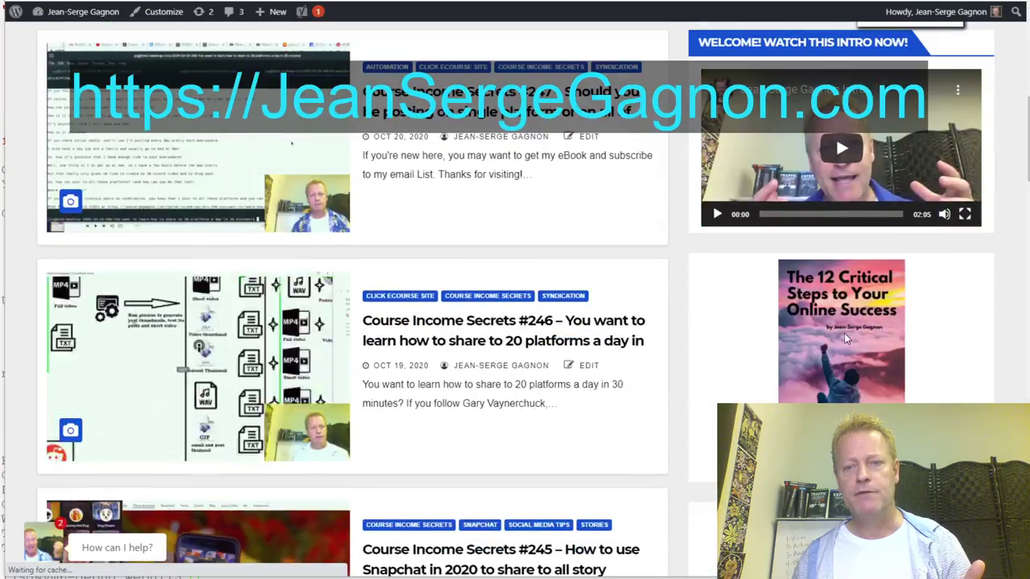
scroll(843, 333, down, 5)
scroll(902, 301, up, 1)
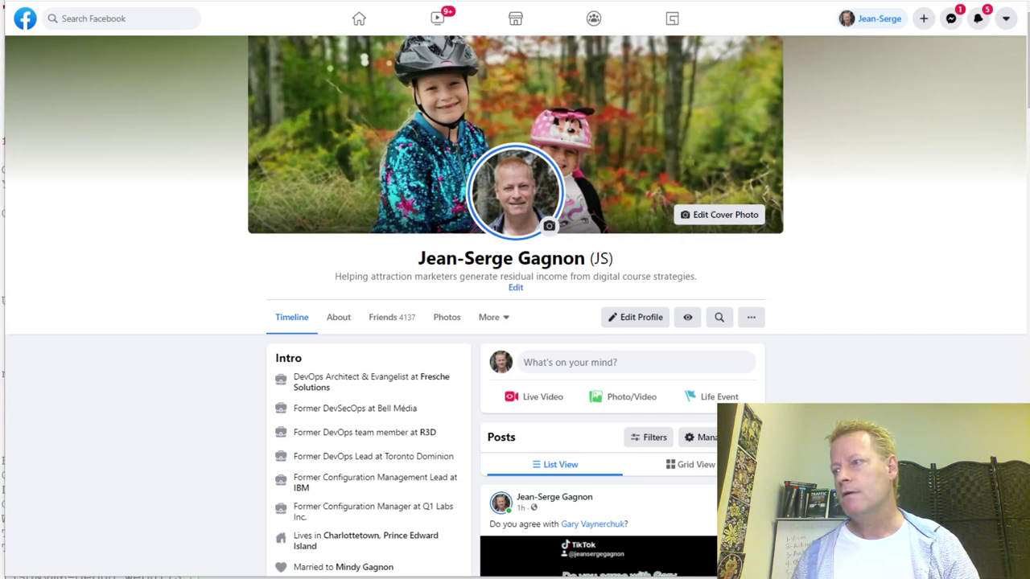
Look over the intro and posts on the Facebook profile, and open the post composer to view it before closing it empty.
scroll(898, 395, down, 2)
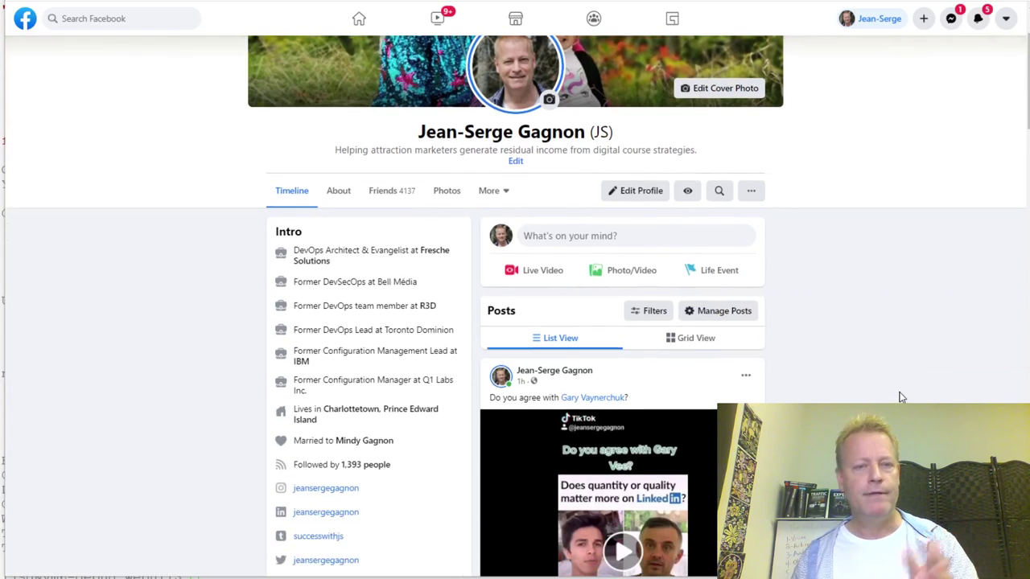
scroll(880, 383, down, 2)
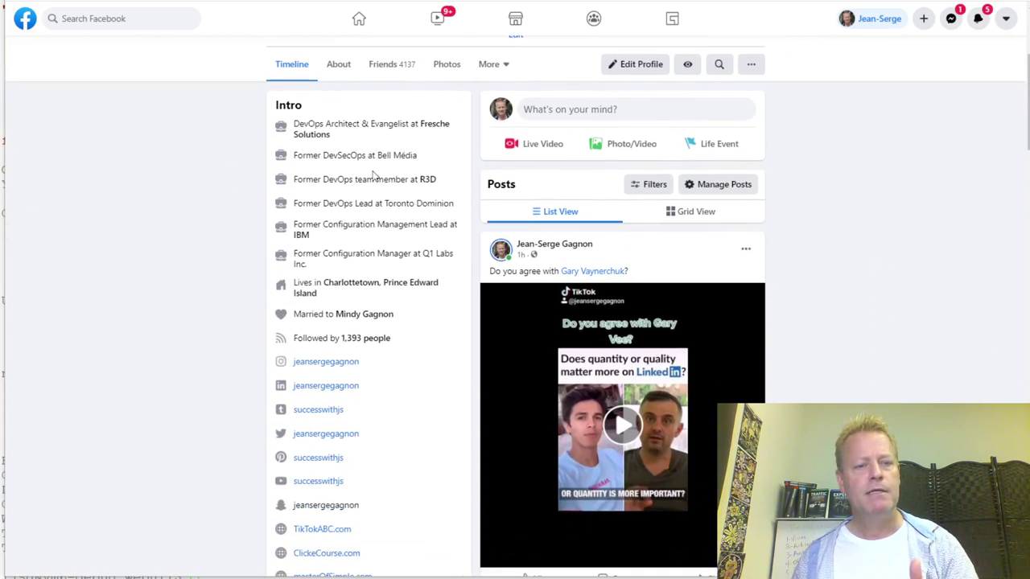
scroll(402, 467, up, 2)
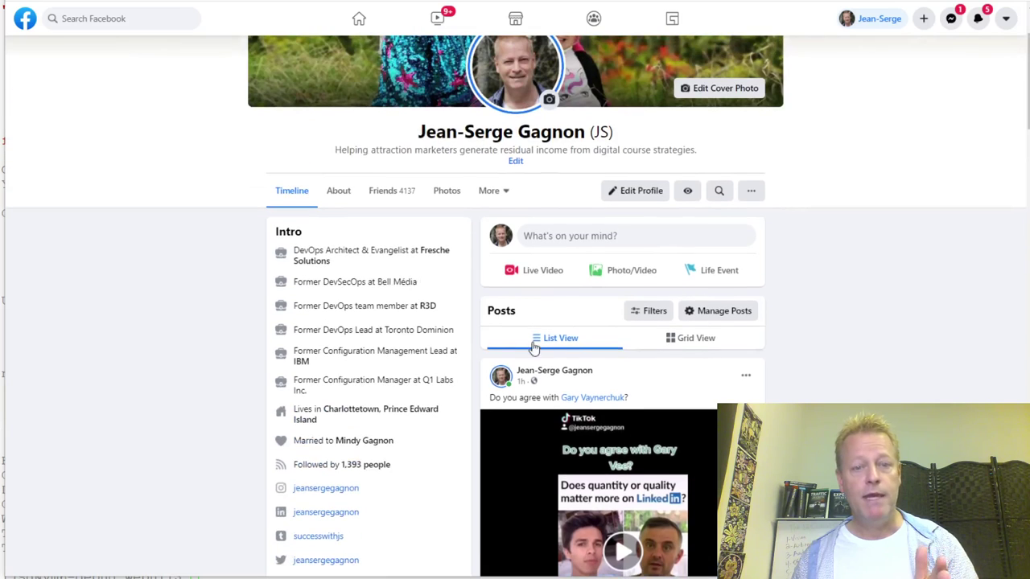
click(627, 237)
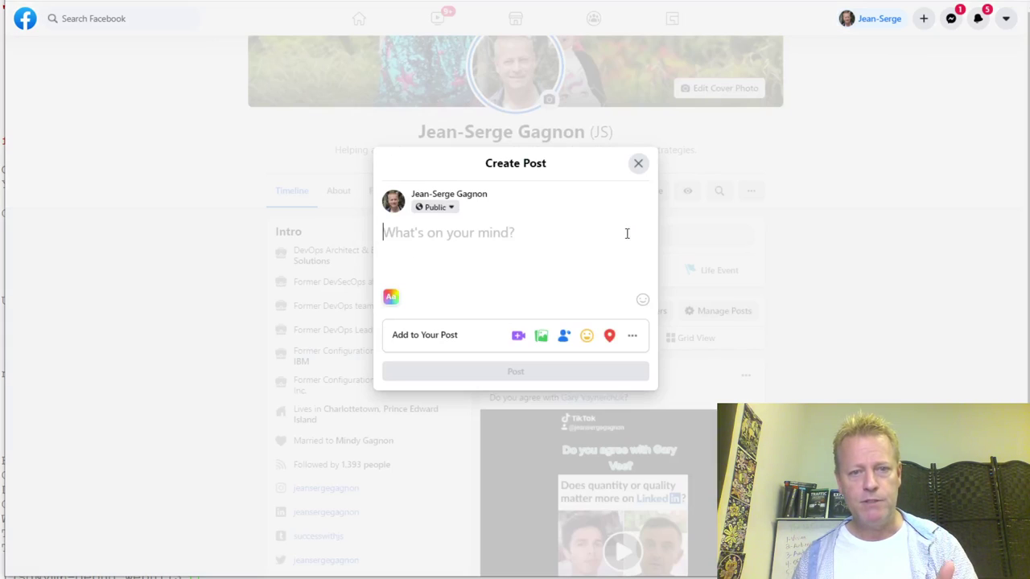
click(637, 164)
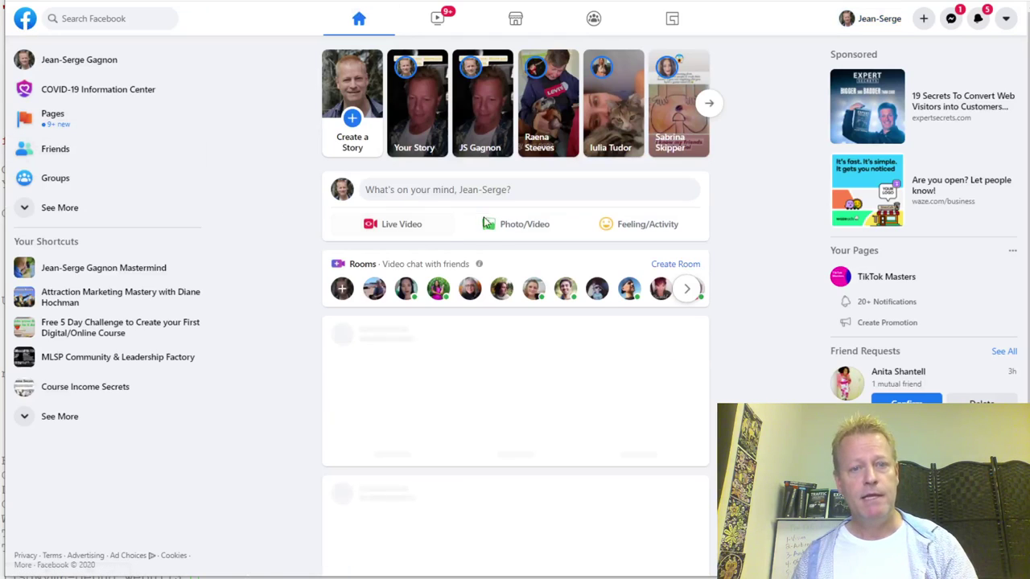
Open the post composer from the Facebook home feed, review the audience options for who can see a post, and close it empty.
scroll(491, 222, down, 3)
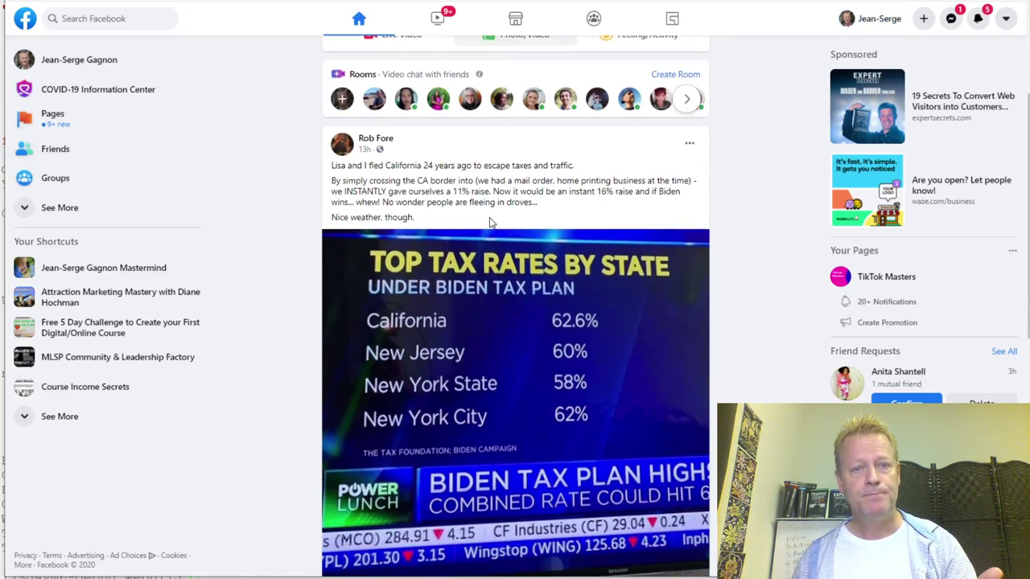
scroll(491, 223, up, 3)
click(563, 190)
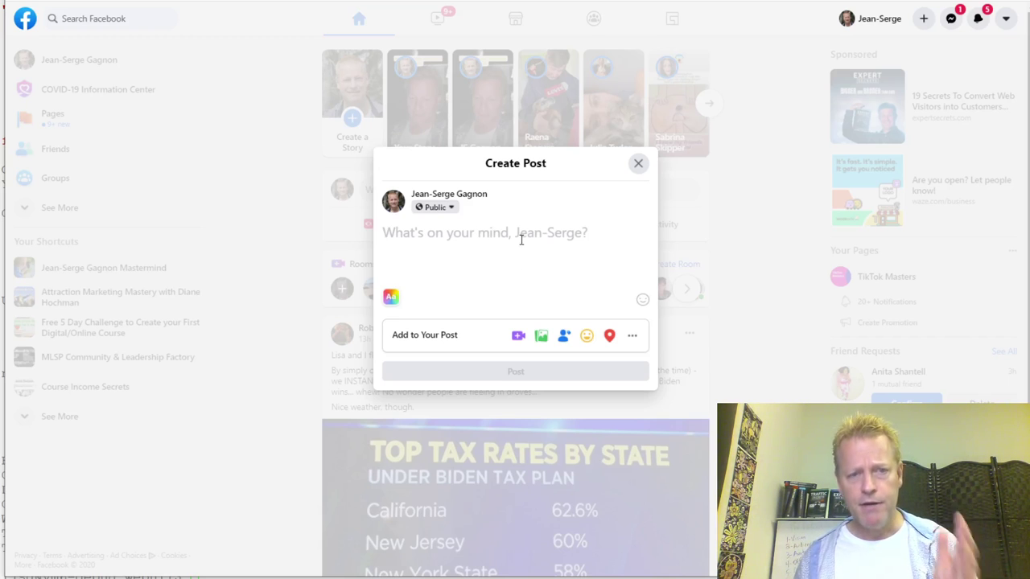
click(449, 208)
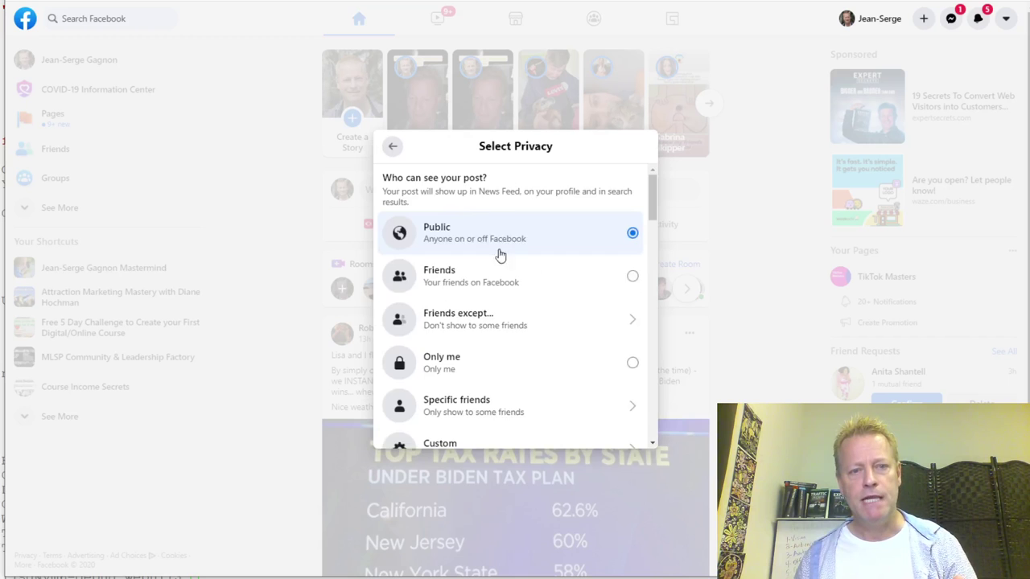
scroll(531, 289, down, 10)
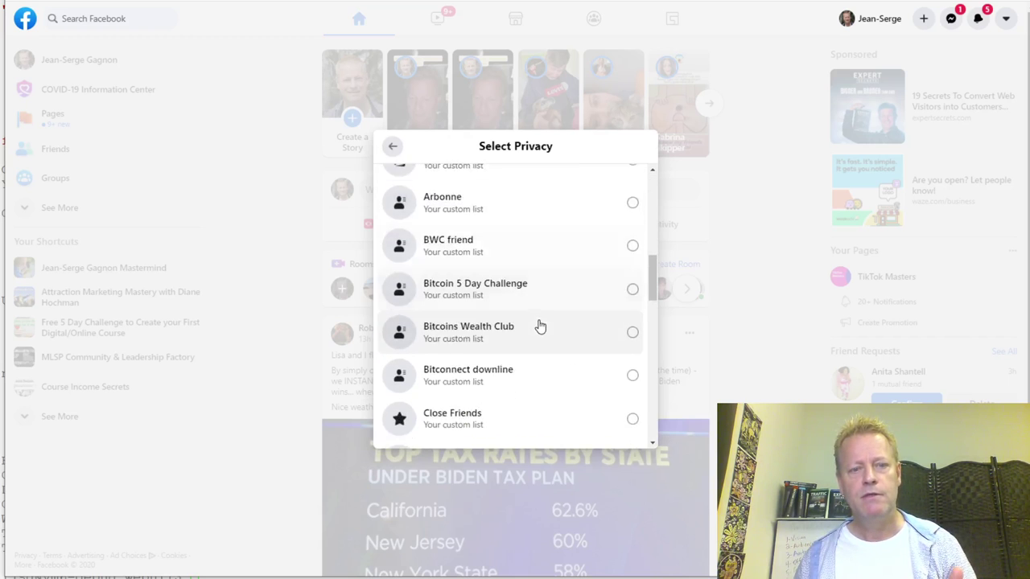
scroll(538, 321, up, 10)
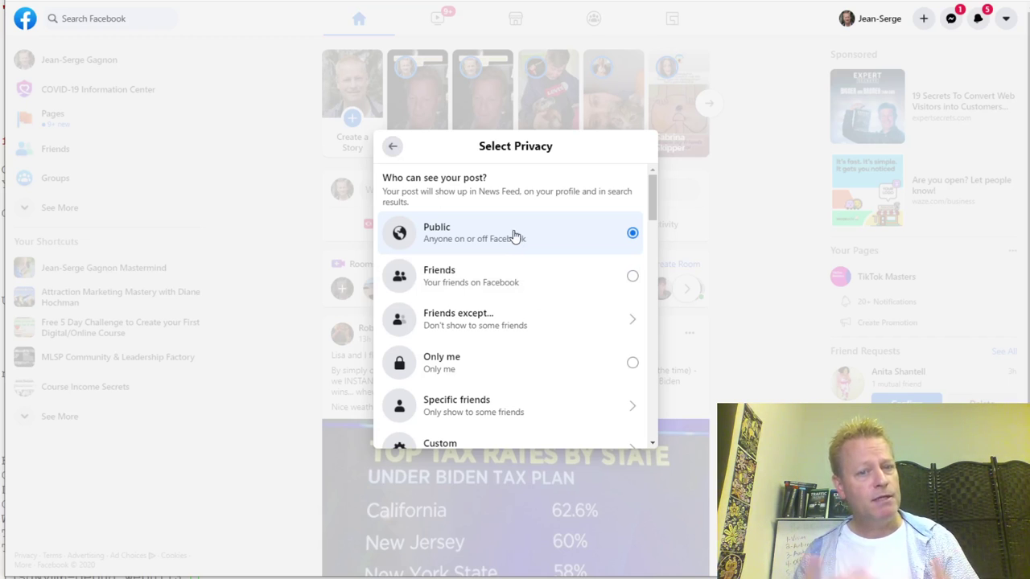
click(393, 150)
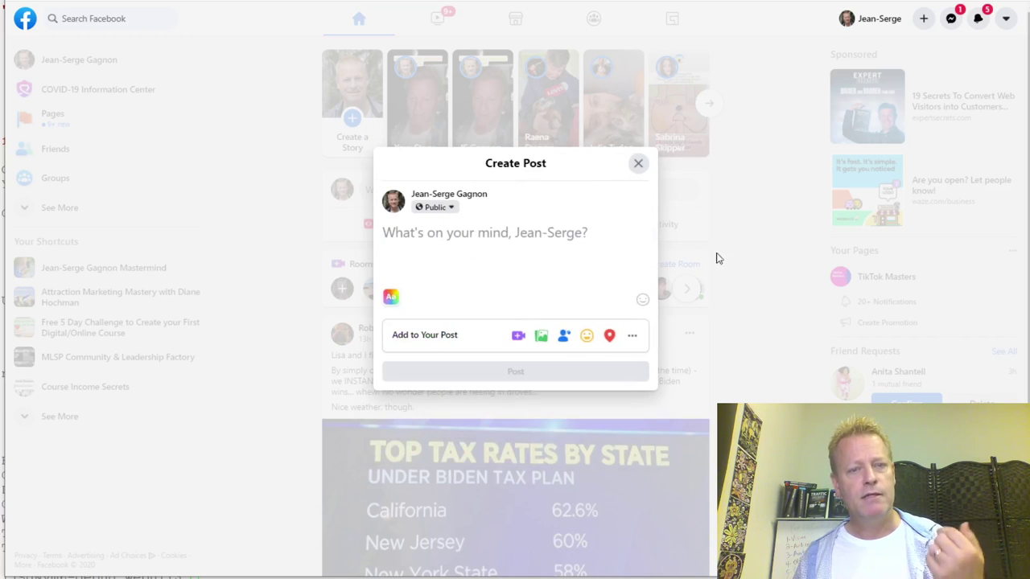
click(641, 163)
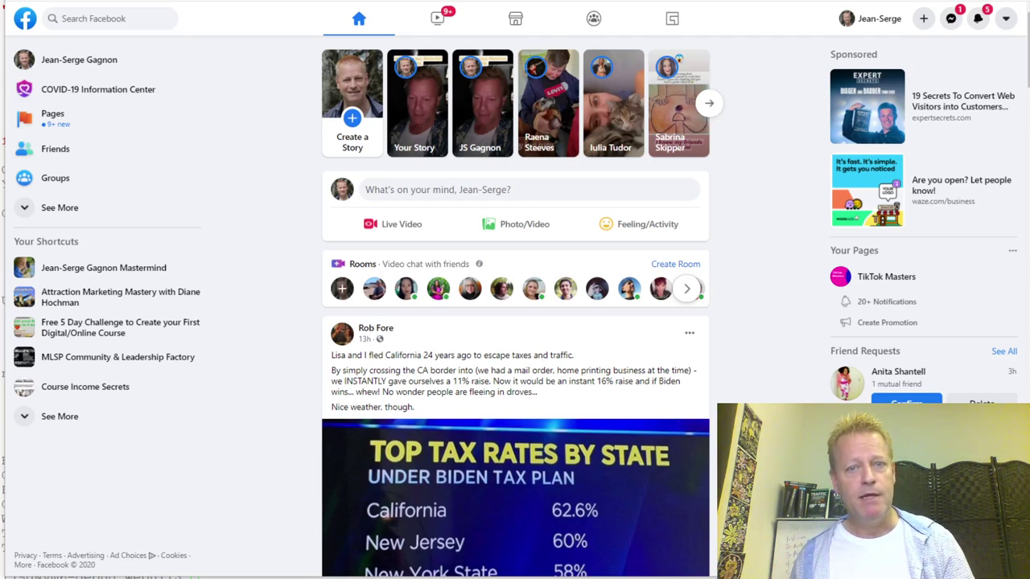
Switch to LinkedIn, go to the home feed and look through its posts.
click(732, 170)
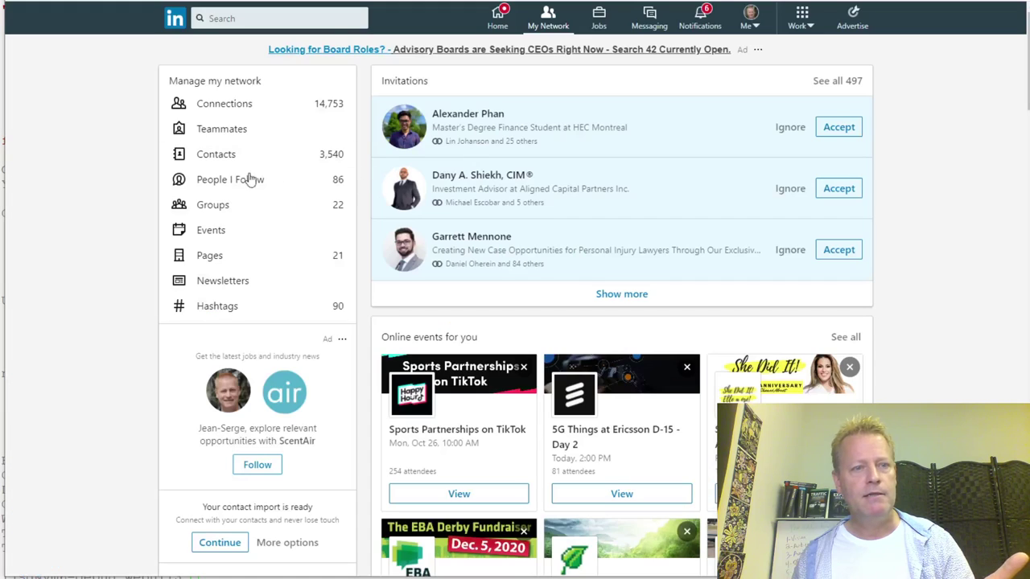
click(175, 18)
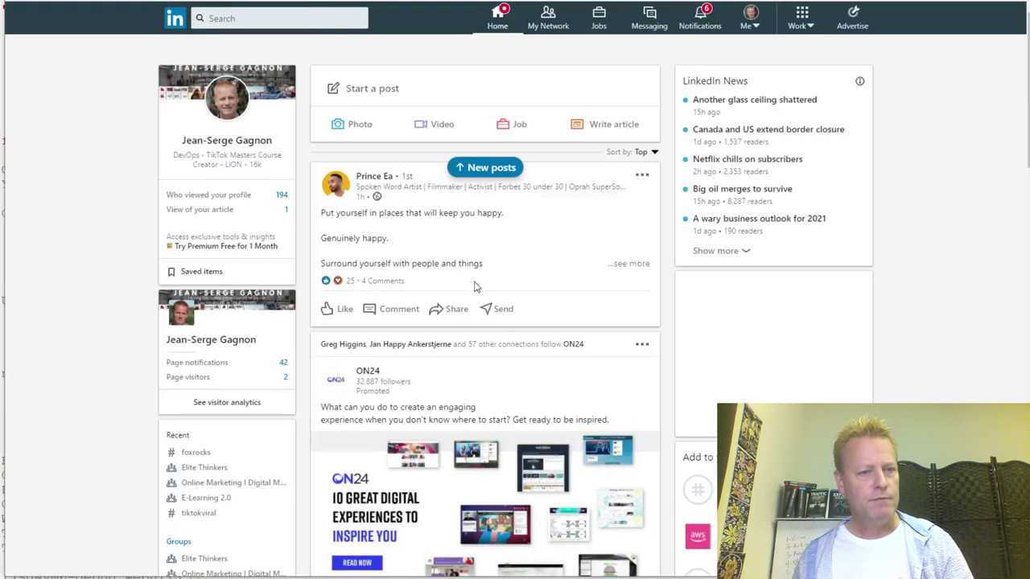
scroll(515, 345, down, 4)
scroll(515, 345, up, 4)
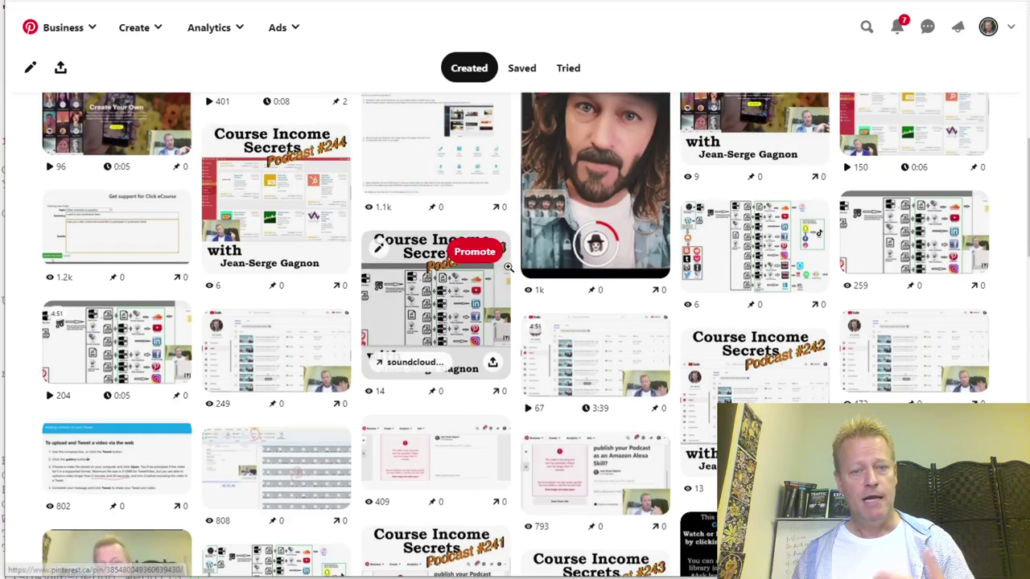
Switch to the Pinterest business profile and open the ad Audiences page.
scroll(321, 106, down, 4)
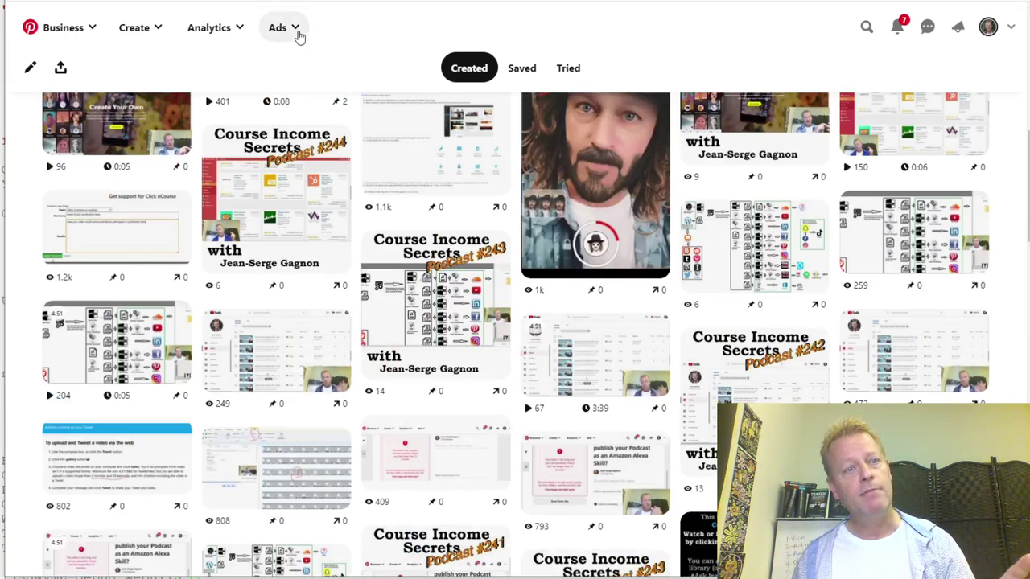
click(296, 30)
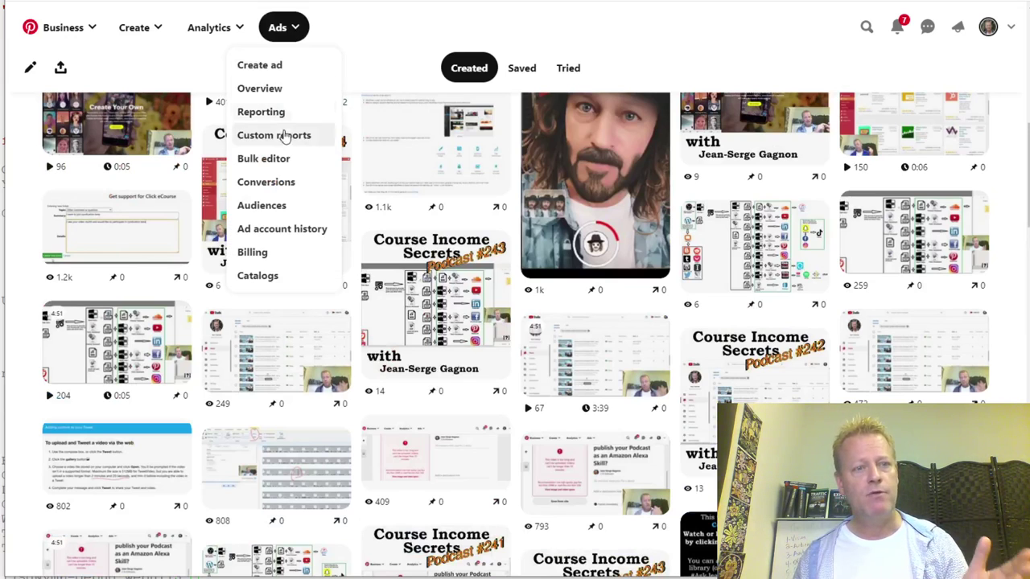
click(282, 209)
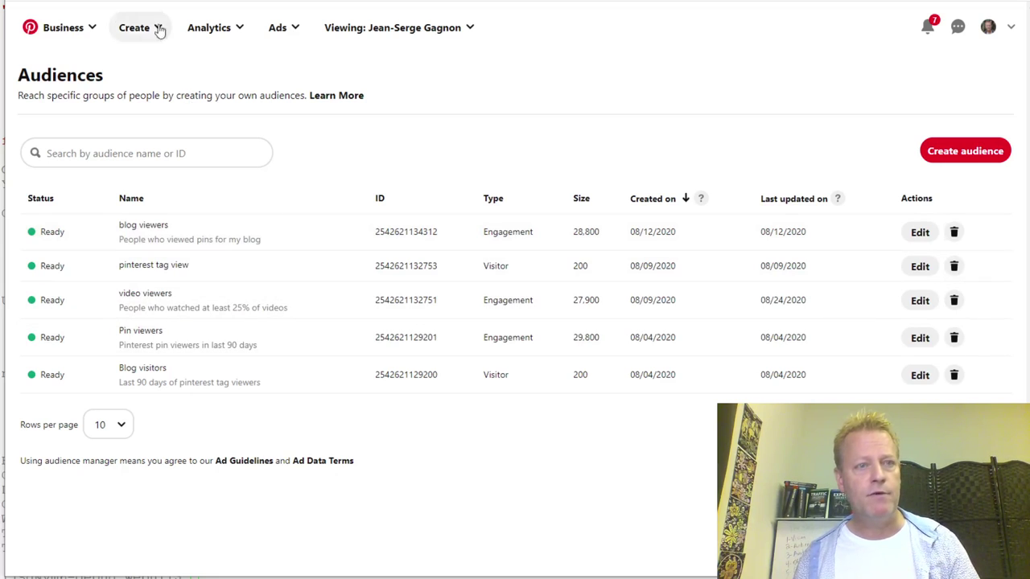
Open Facebook Business Manager in a new browser tab and go to its Audiences page.
key(ctrl+t)
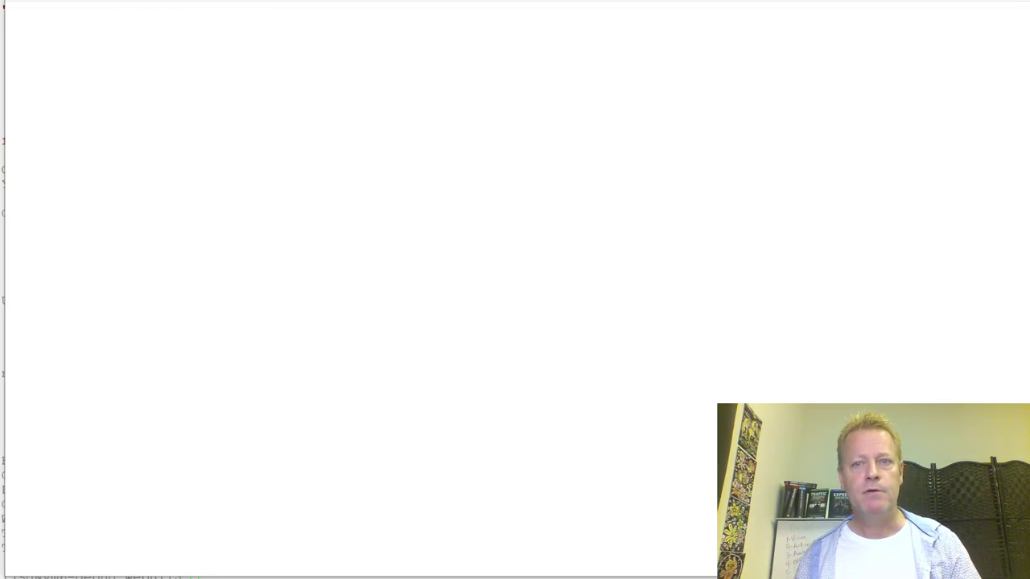
text(business)
key(Return)
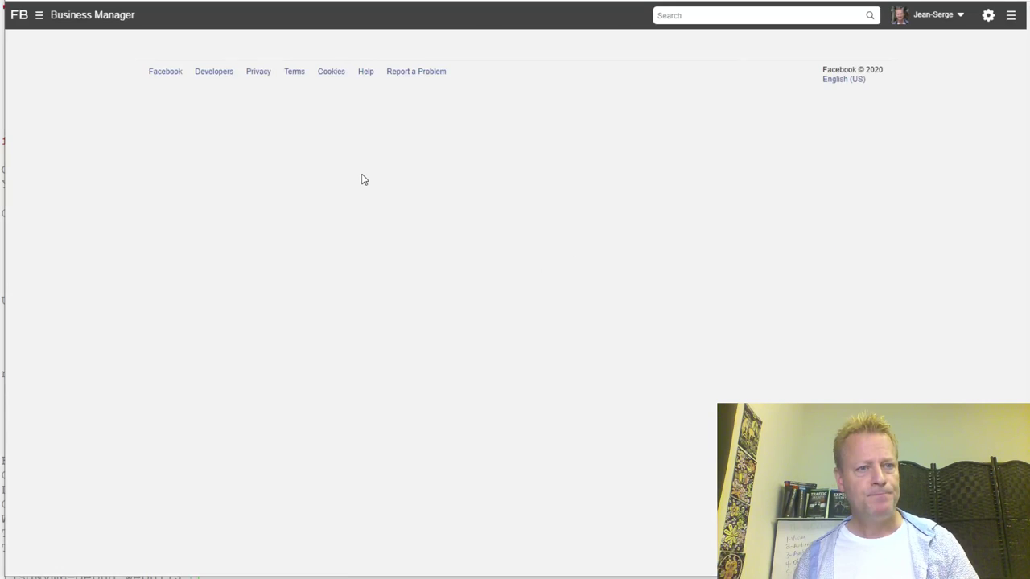
click(684, 199)
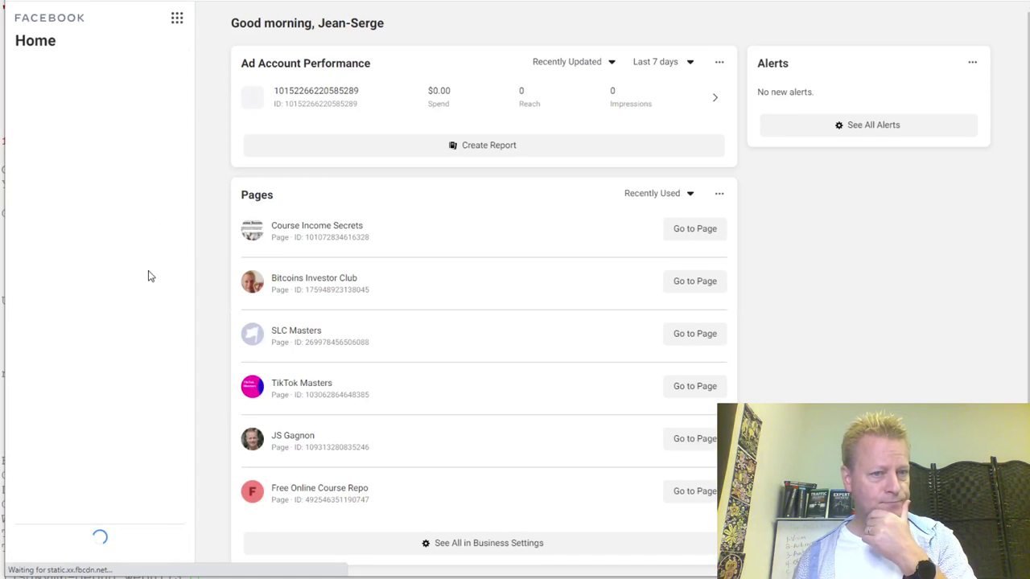
click(68, 118)
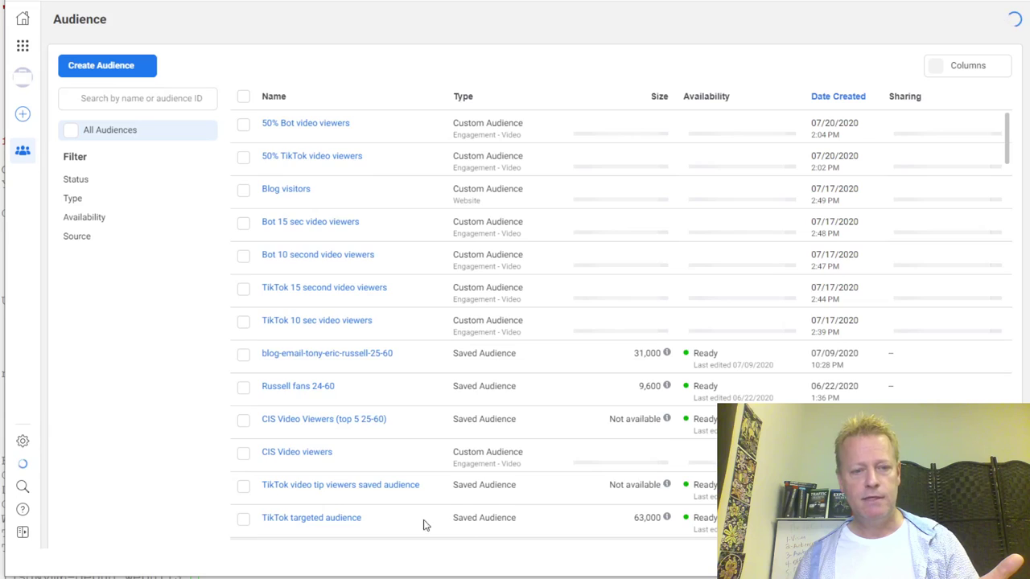
Look through the Facebook audience list and highlight the CIS Video viewers custom audience with its type and size.
scroll(563, 483, down, 3)
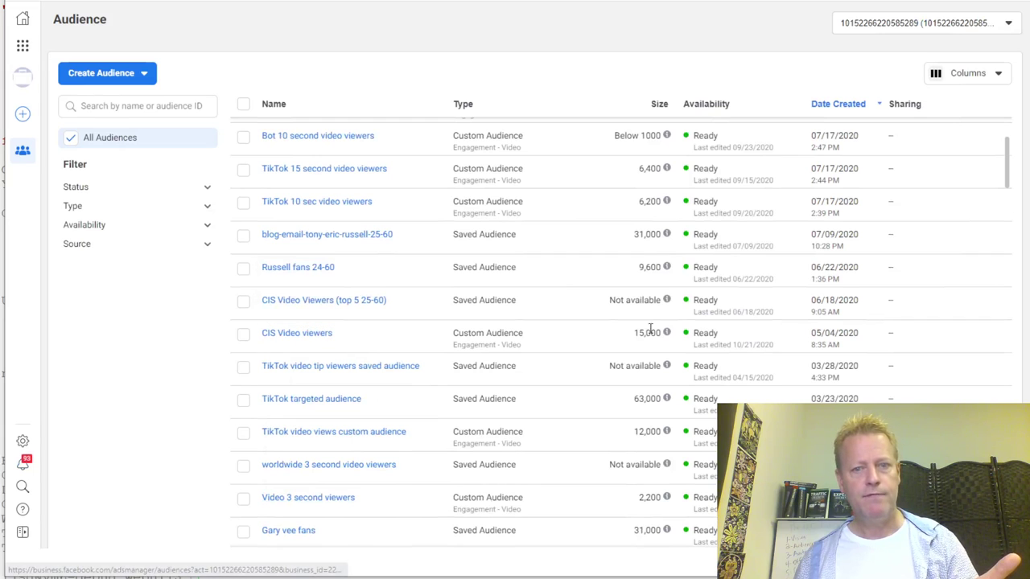
drag(635, 335, 636, 338)
click(593, 341)
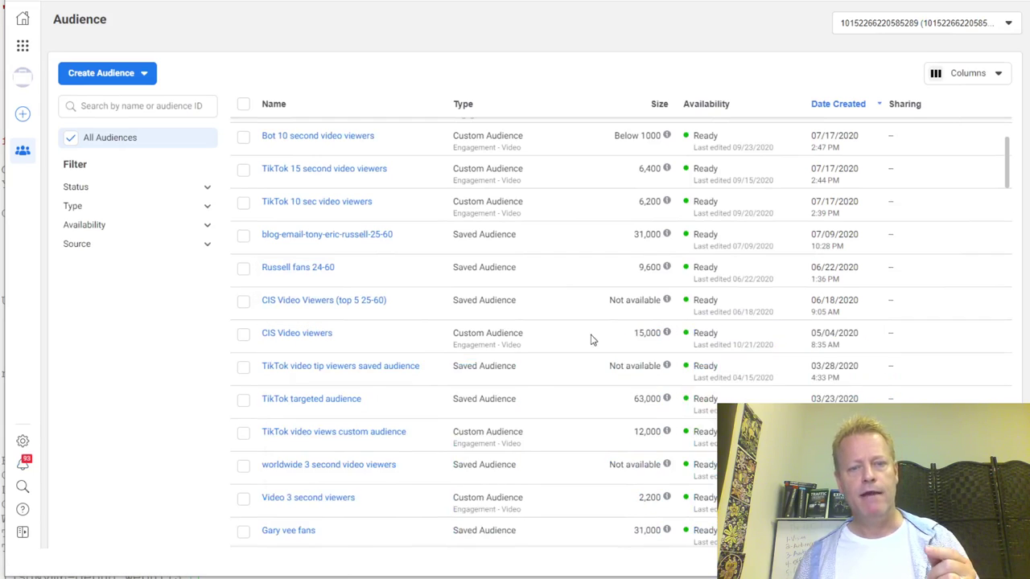
drag(252, 338, 664, 335)
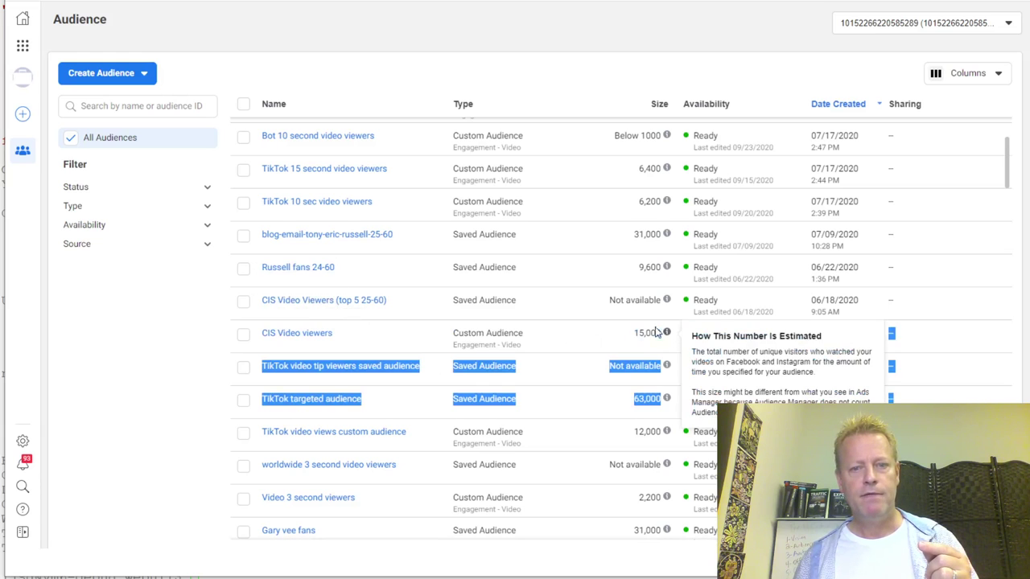
click(653, 332)
drag(658, 333, 418, 355)
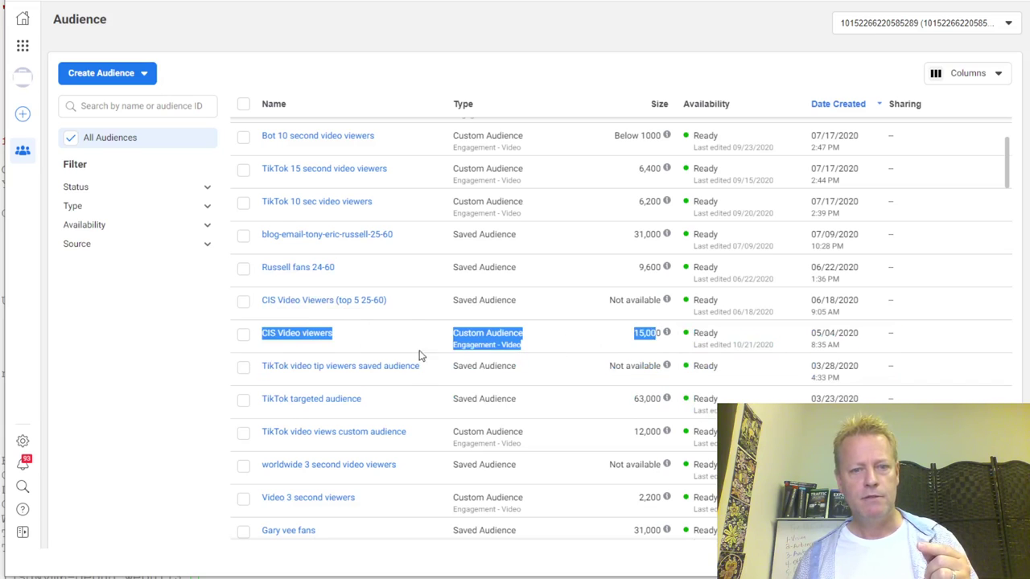
click(621, 341)
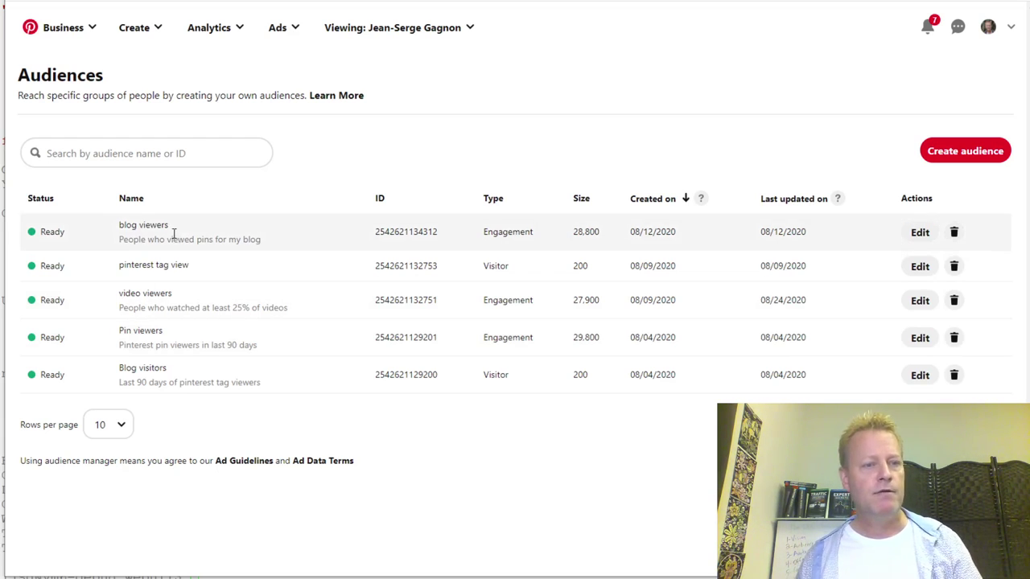
Switch to the Pinterest Audiences page and examine the blog viewers and video viewers audiences, highlighting the latter's 25% watch condition and size.
drag(269, 239, 163, 250)
click(201, 235)
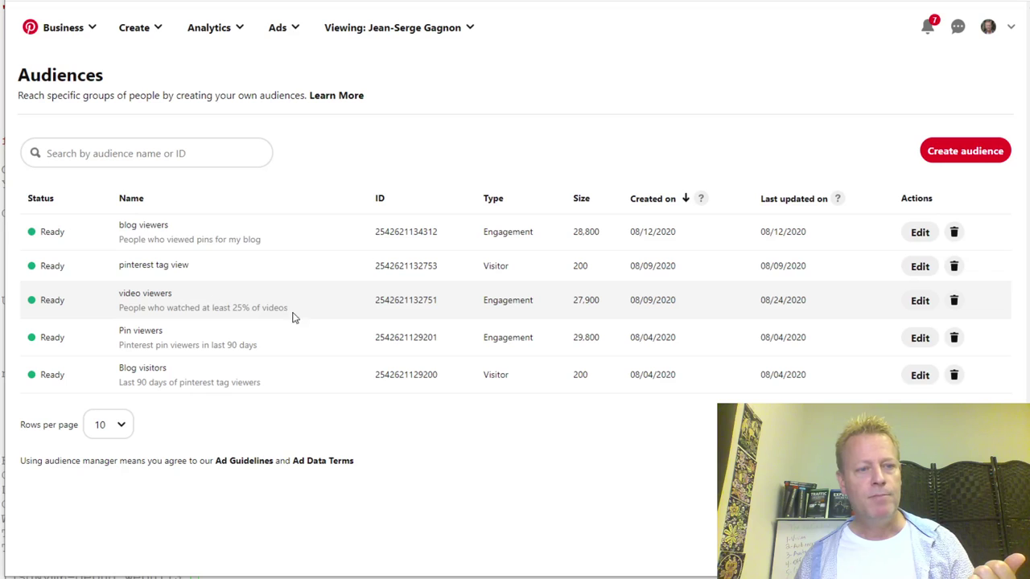
drag(287, 311, 200, 319)
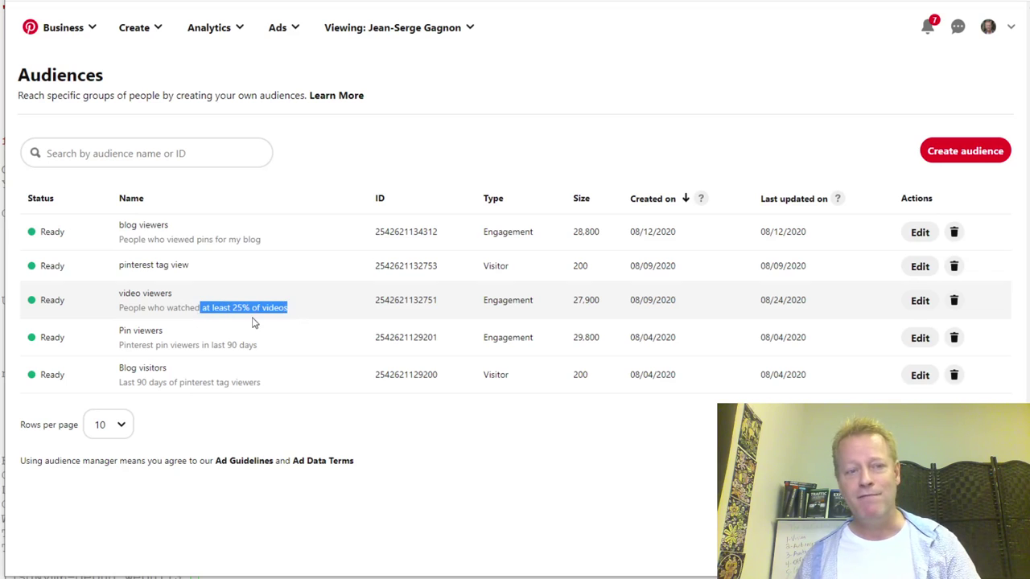
drag(572, 300, 610, 314)
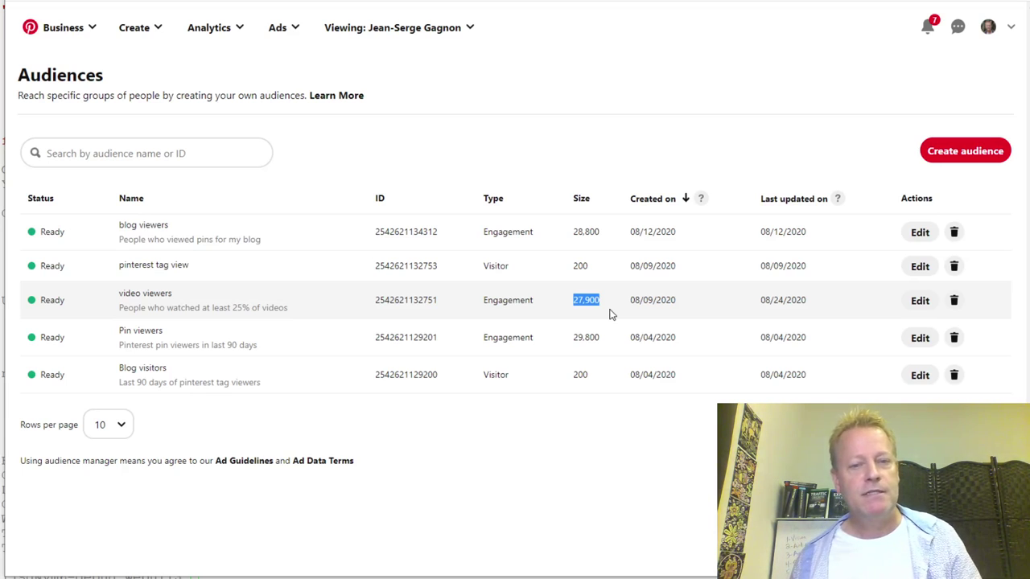
drag(190, 308, 266, 312)
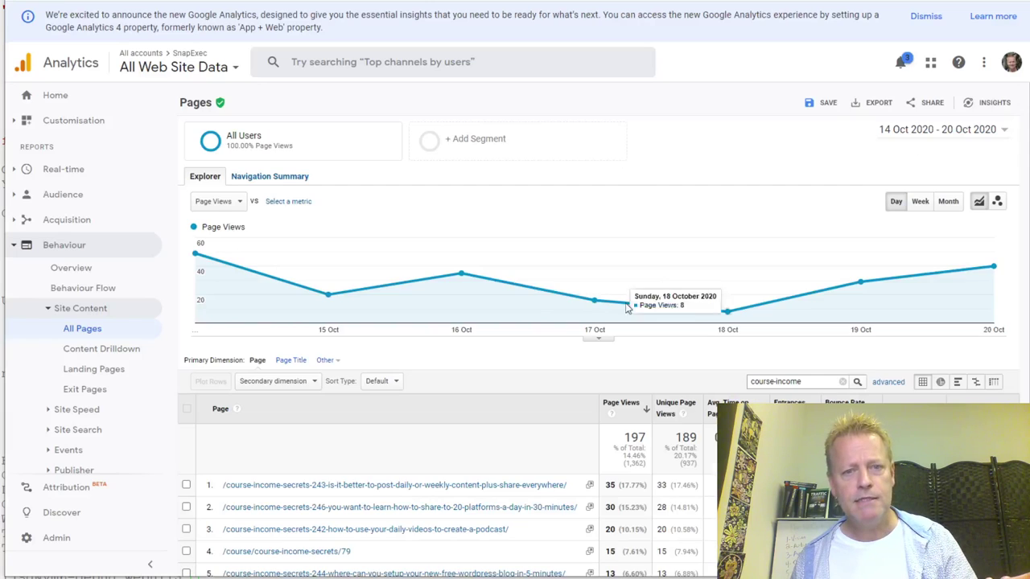
Check the All Pages report in Google Analytics, and dismiss the chatbot pop-up on the blog to browse its posts.
scroll(482, 290, down, 3)
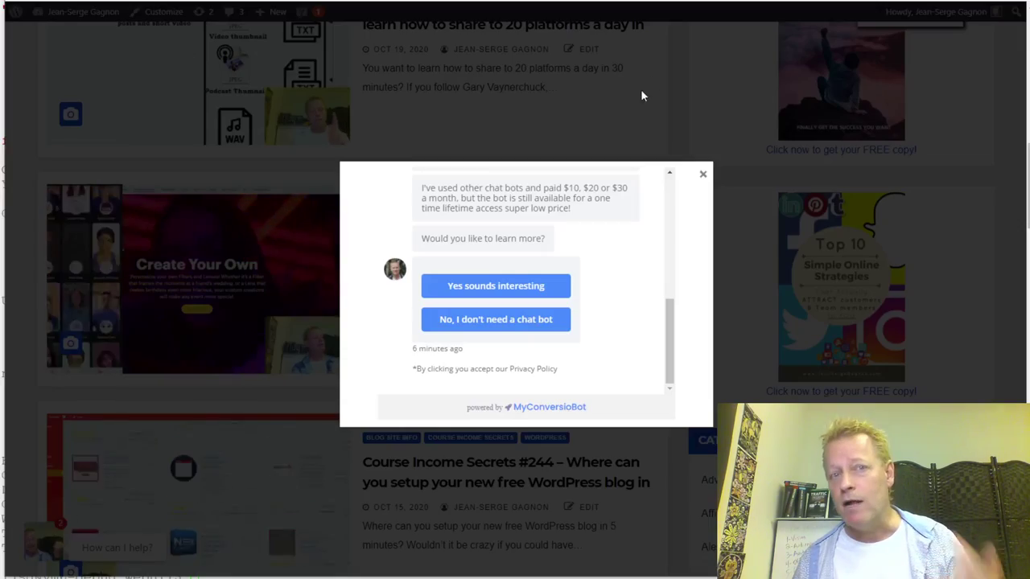
click(704, 176)
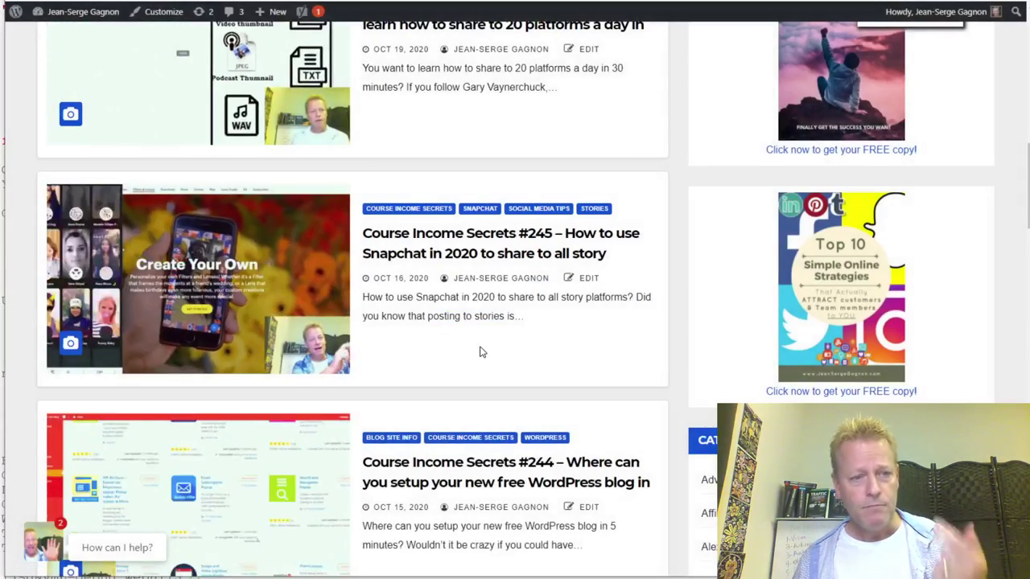
scroll(481, 352, down, 9)
scroll(480, 352, up, 10)
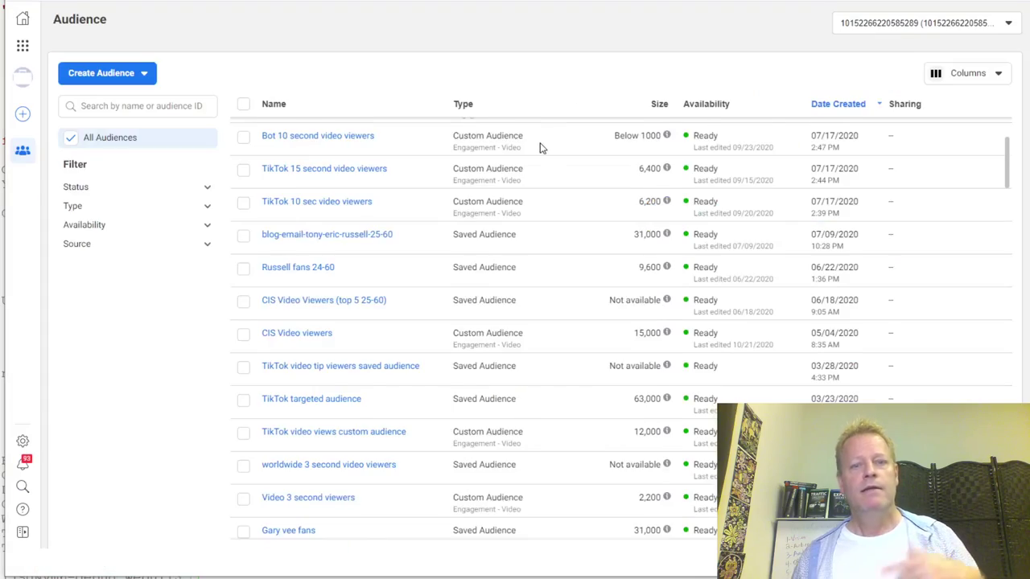
Return to the Facebook Audience page and browse the older saved and custom audiences in the list.
scroll(559, 191, down, 10)
scroll(570, 260, up, 8)
scroll(571, 265, down, 5)
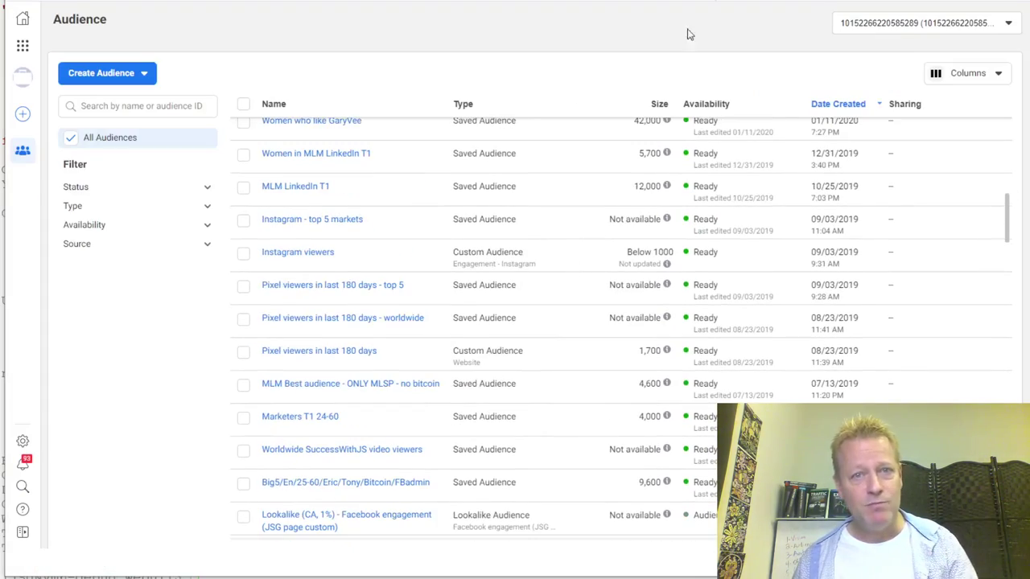
scroll(613, 130, down, 3)
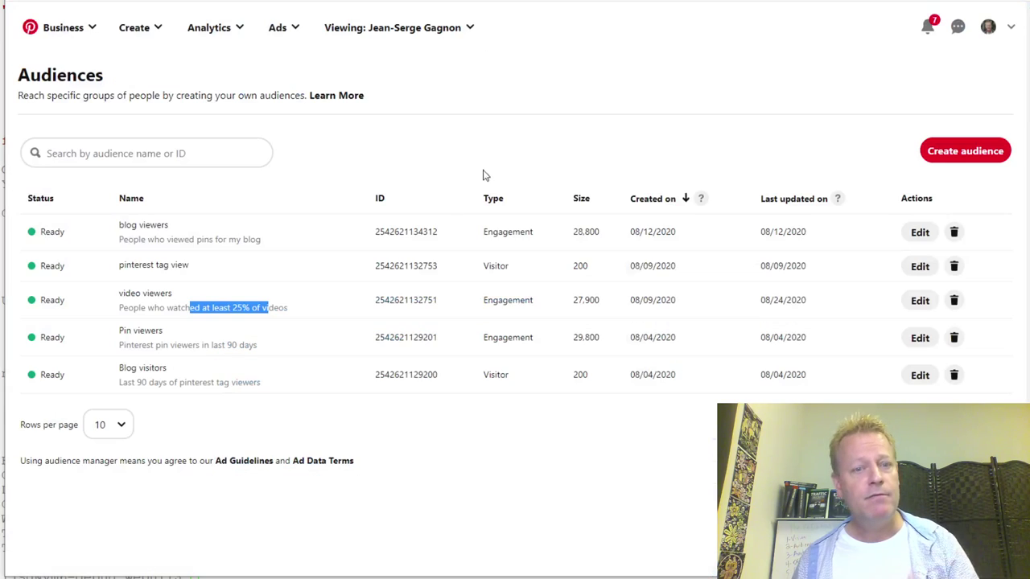
Switch to Pinterest, open the own profile and look through the created pins and their view statistics.
click(982, 30)
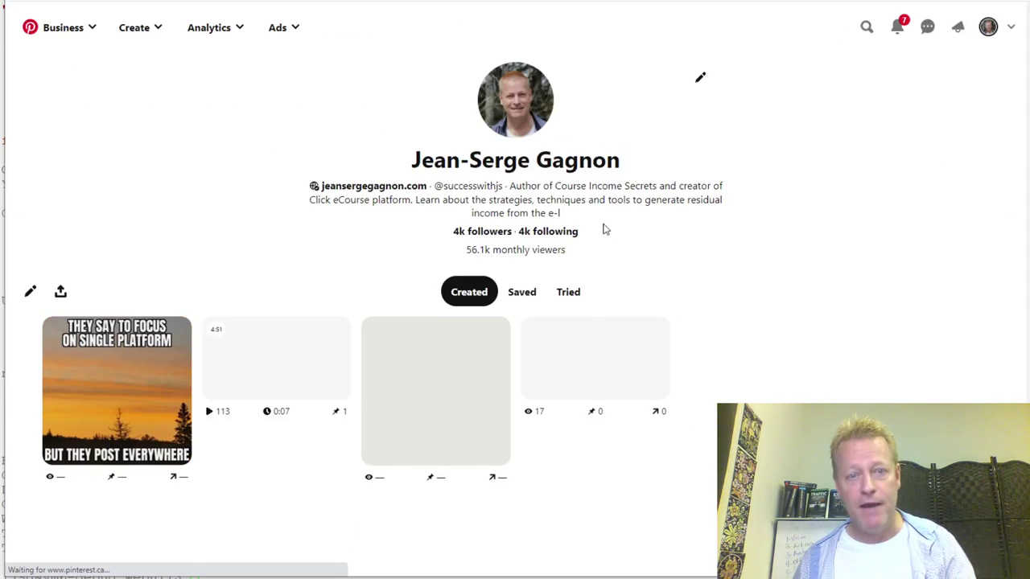
scroll(608, 301, down, 3)
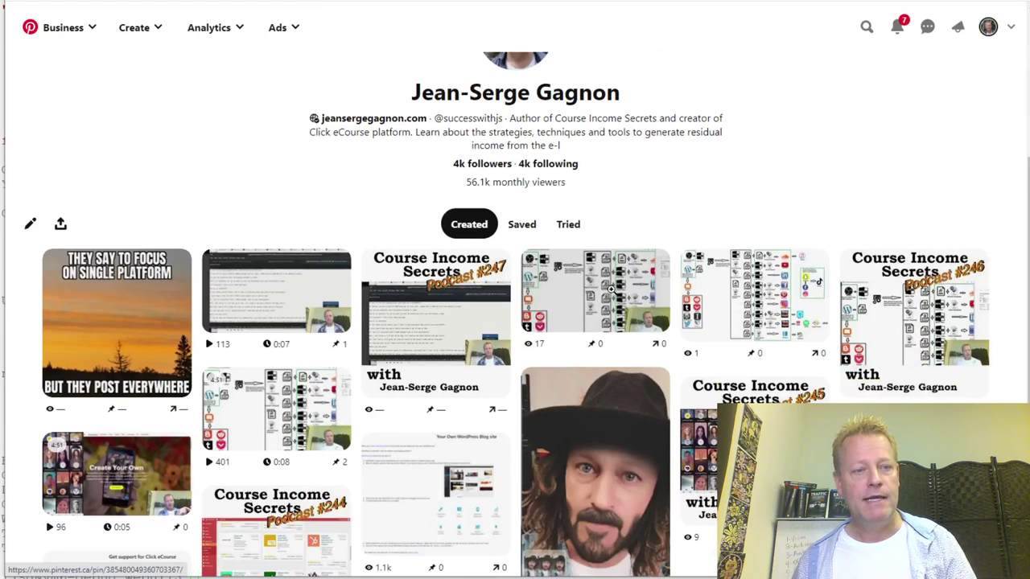
scroll(611, 291, down, 1)
scroll(597, 293, down, 3)
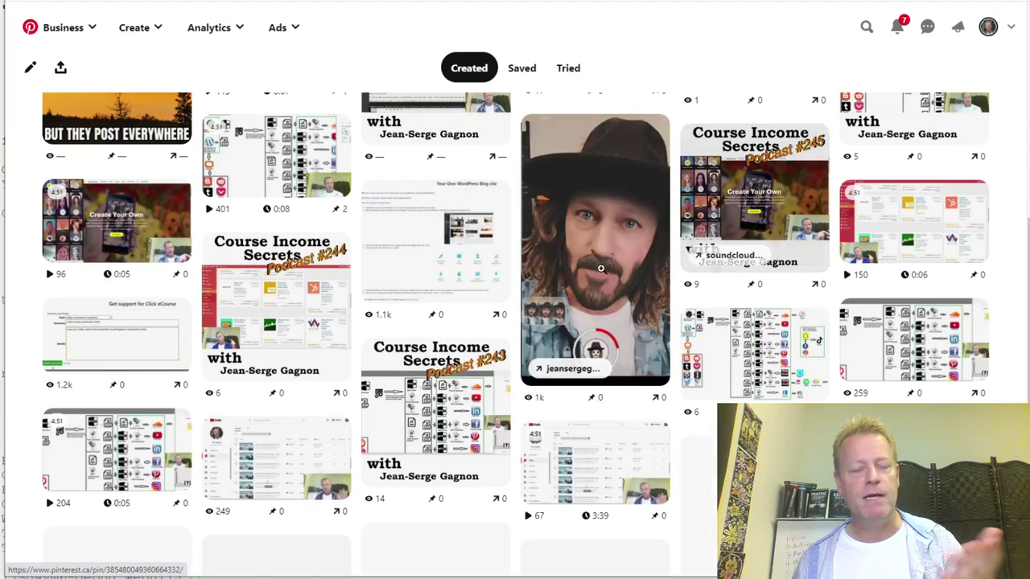
scroll(588, 265, down, 4)
scroll(588, 273, down, 2)
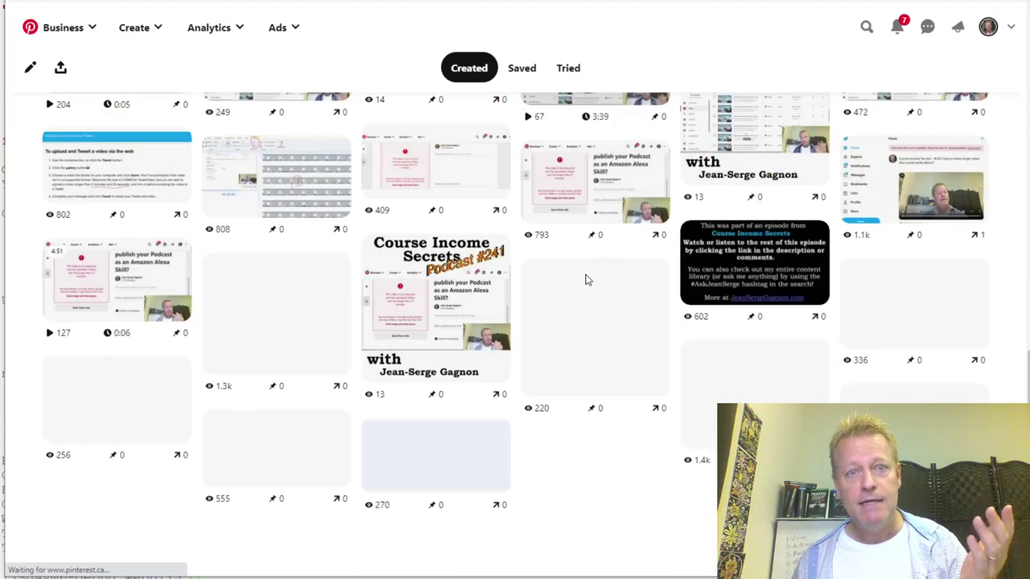
Examine the older created pins further down the profile and compare their view, save and click counts.
scroll(586, 278, up, 5)
scroll(585, 287, down, 5)
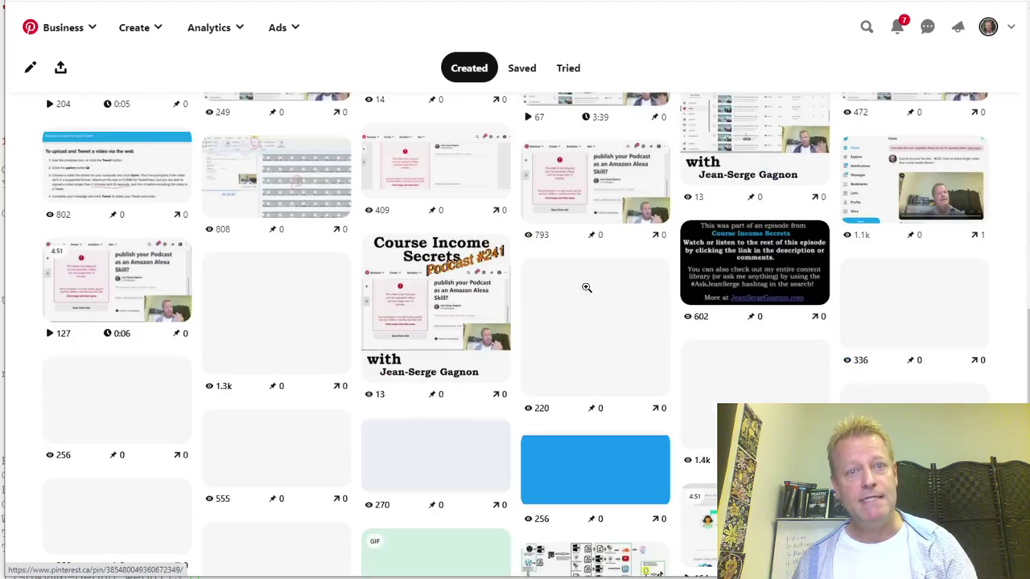
scroll(585, 286, down, 3)
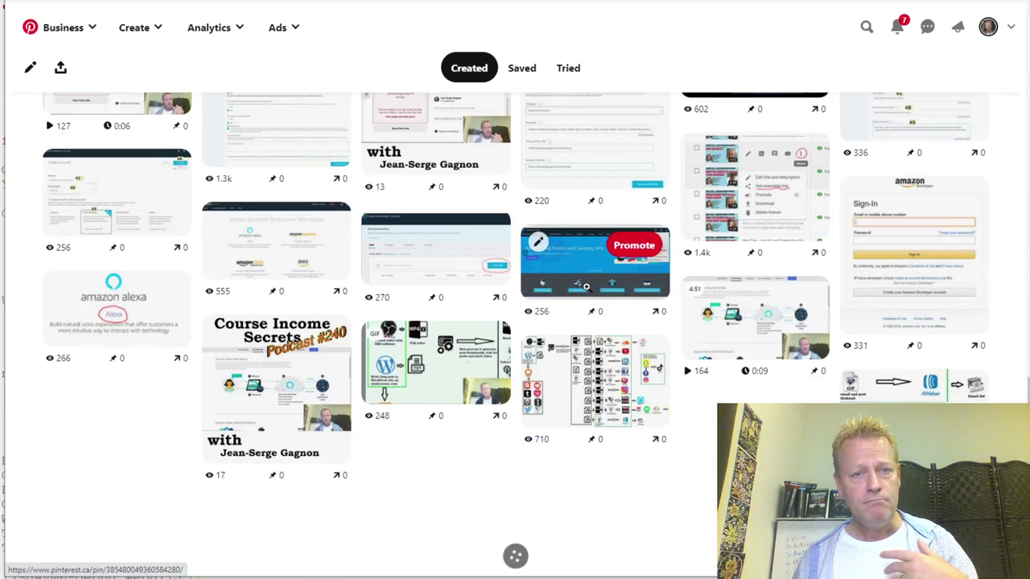
scroll(585, 286, up, 1)
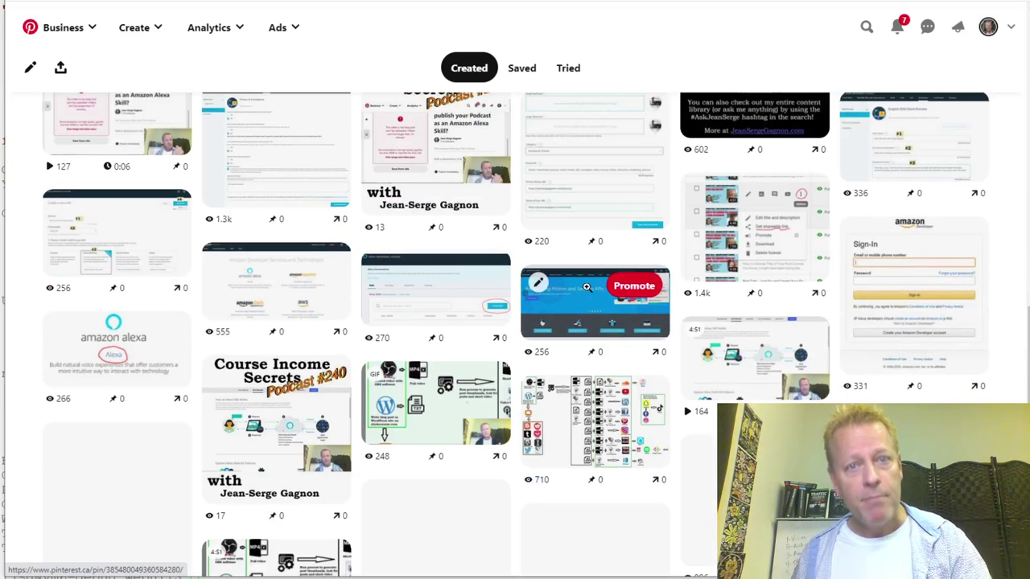
scroll(586, 287, down, 6)
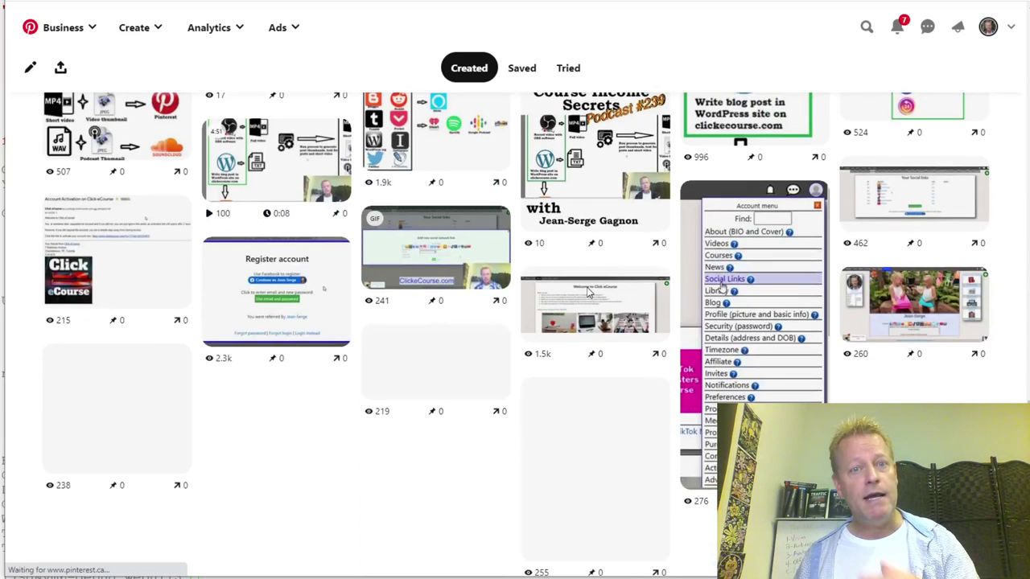
scroll(586, 287, down, 5)
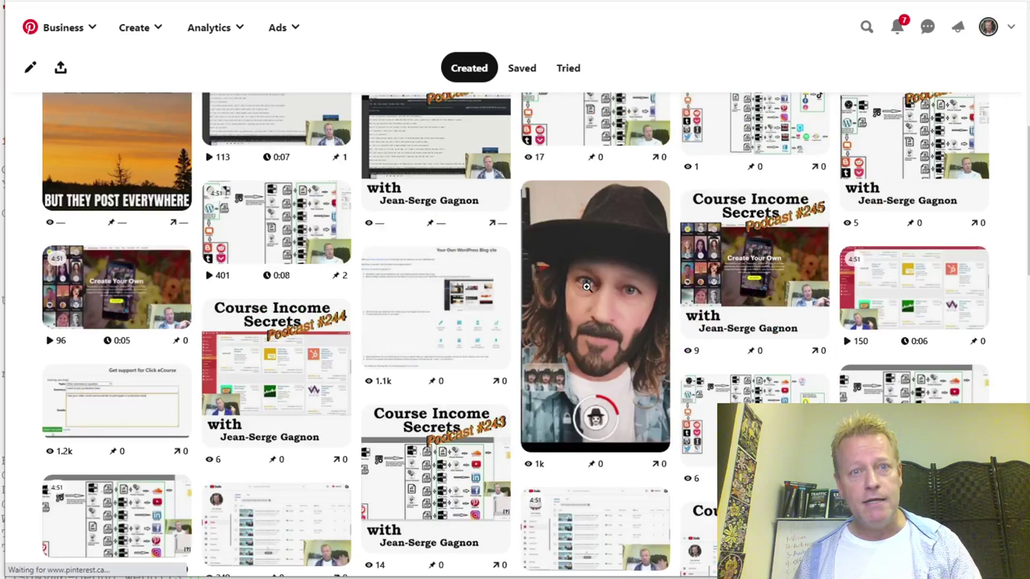
scroll(586, 287, down, 5)
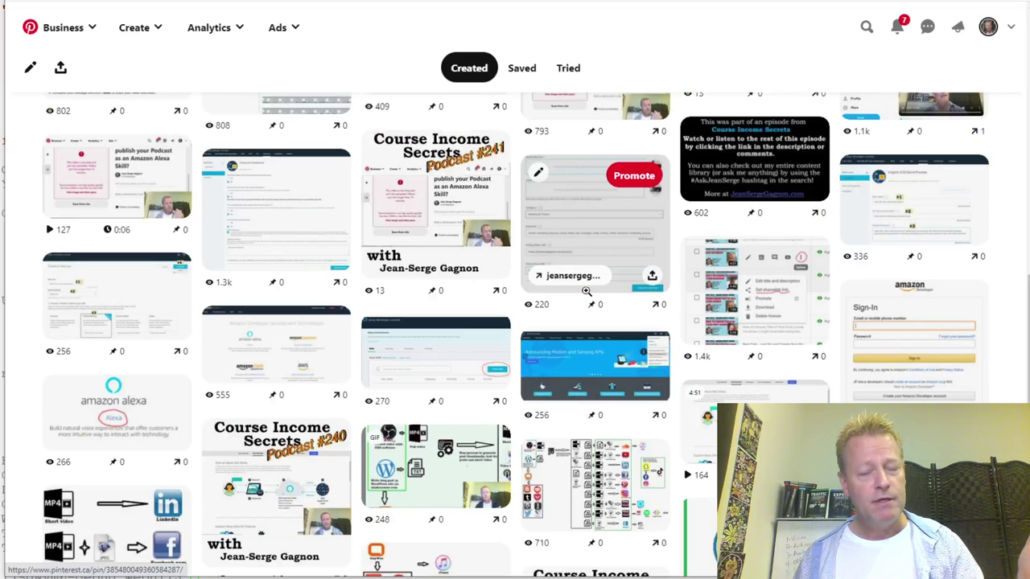
scroll(587, 291, up, 7)
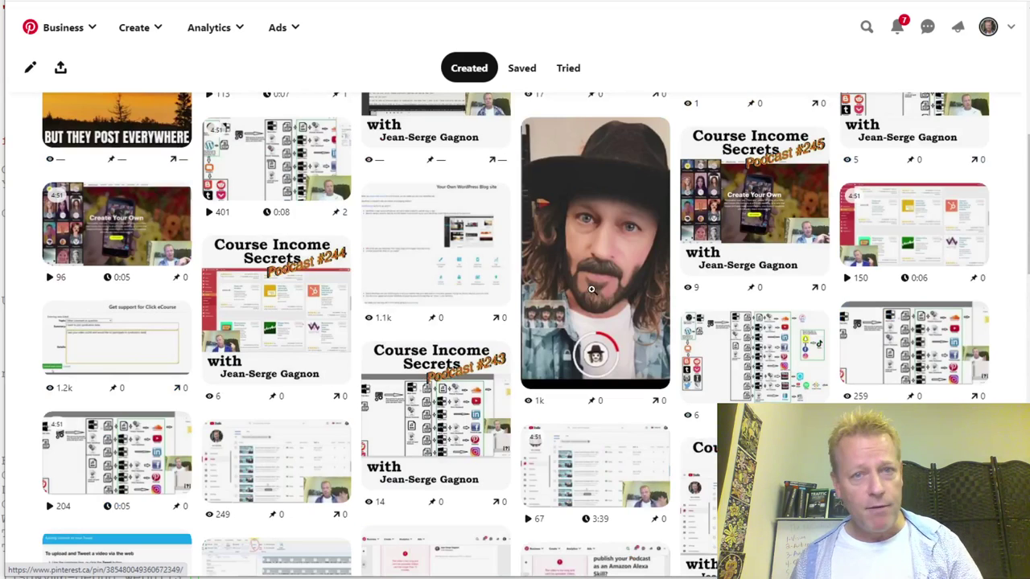
scroll(587, 288, down, 5)
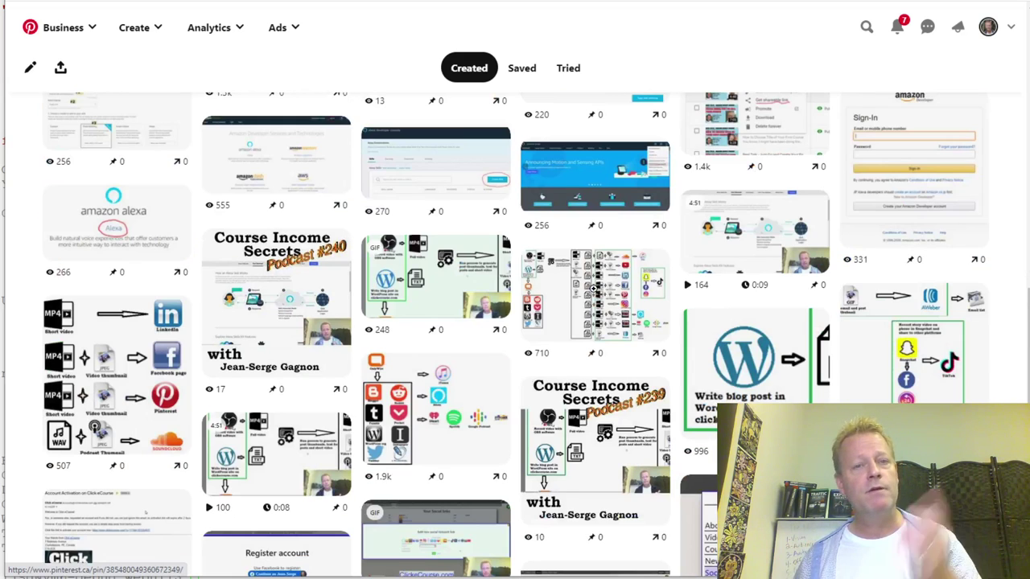
scroll(593, 289, down, 1)
scroll(593, 291, down, 10)
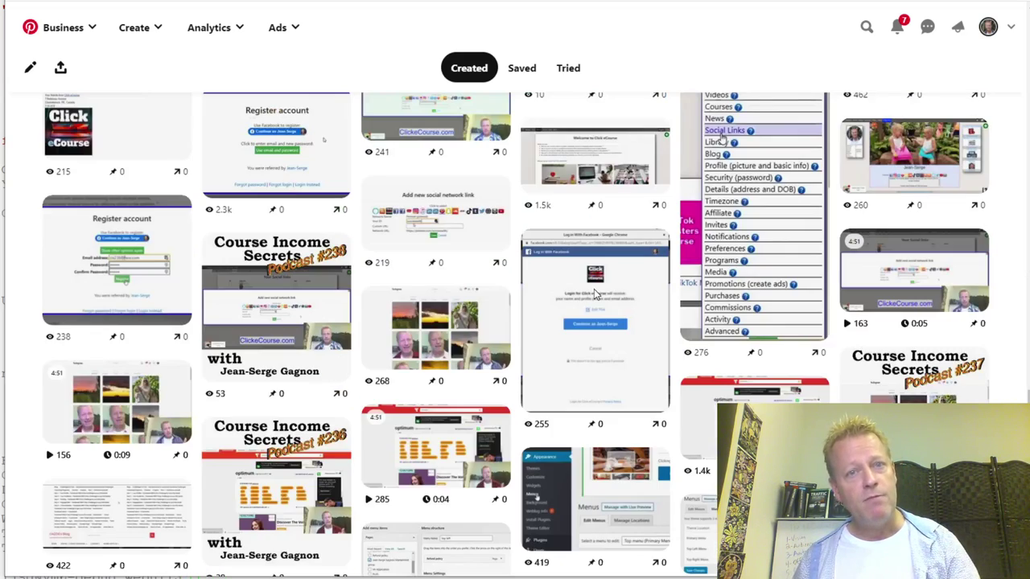
scroll(593, 289, up, 10)
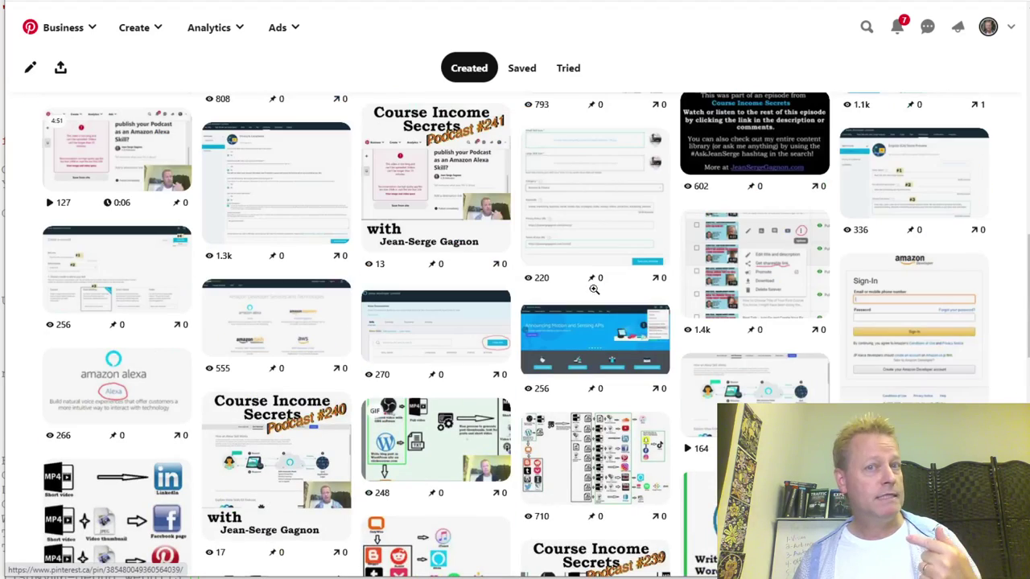
scroll(593, 289, up, 5)
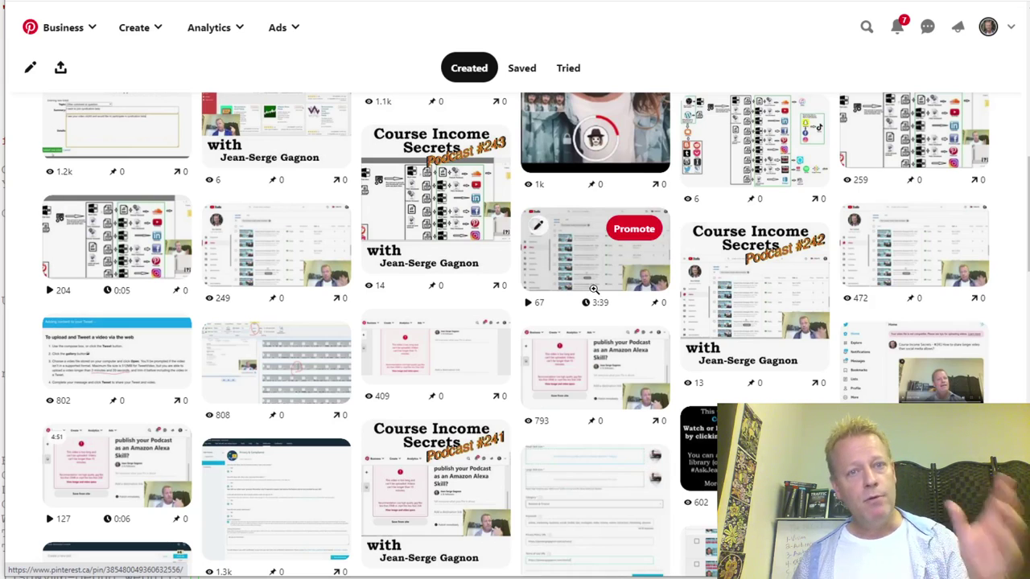
scroll(593, 290, up, 5)
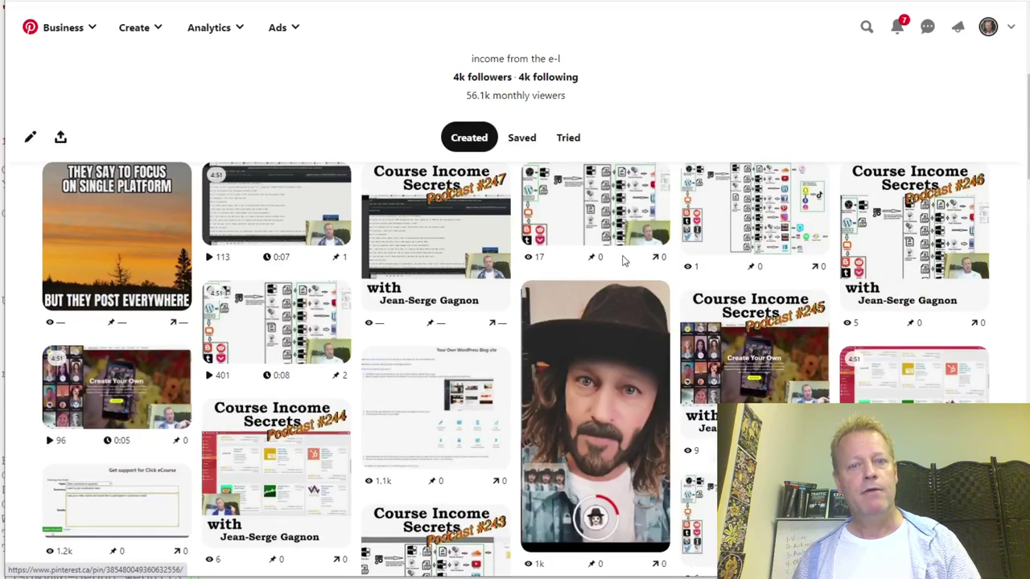
scroll(668, 181, down, 10)
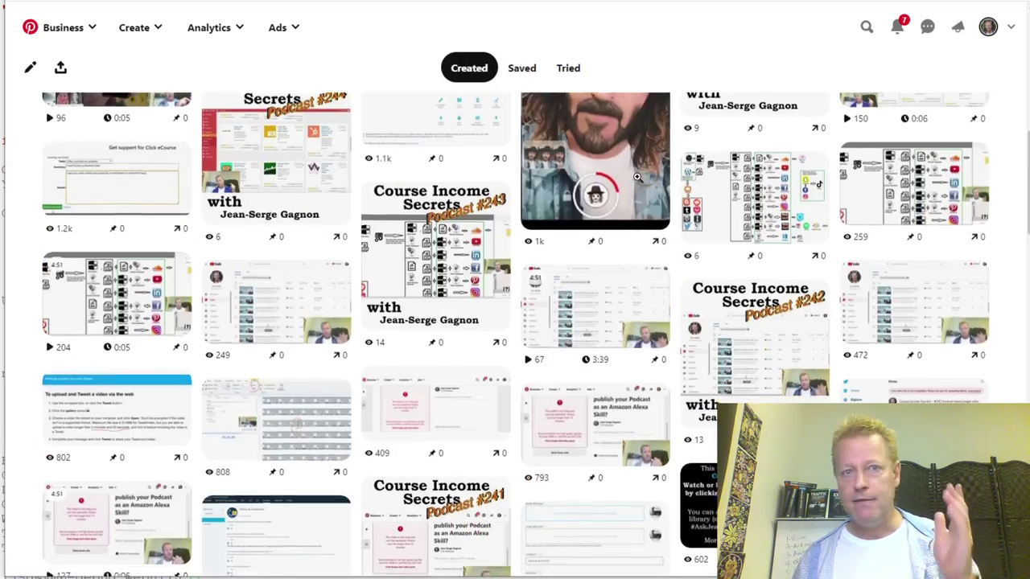
scroll(637, 177, down, 10)
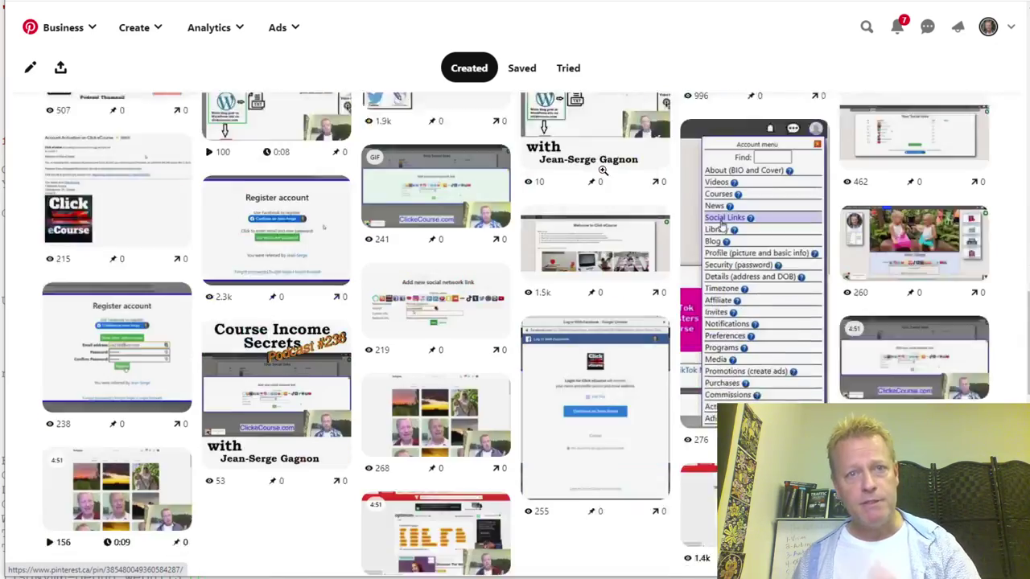
scroll(602, 170, down, 5)
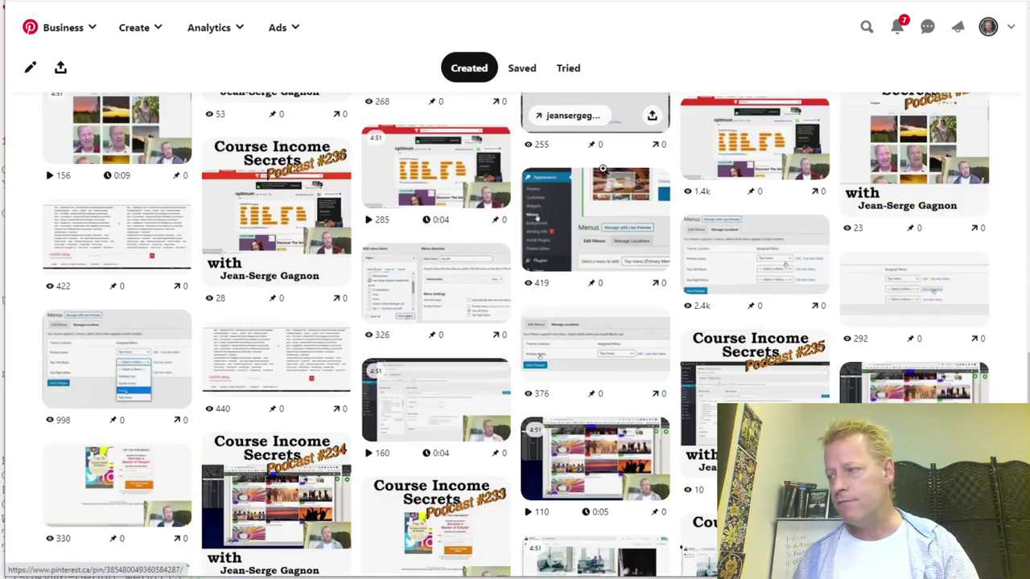
scroll(594, 187, down, 5)
scroll(594, 187, down, 5)
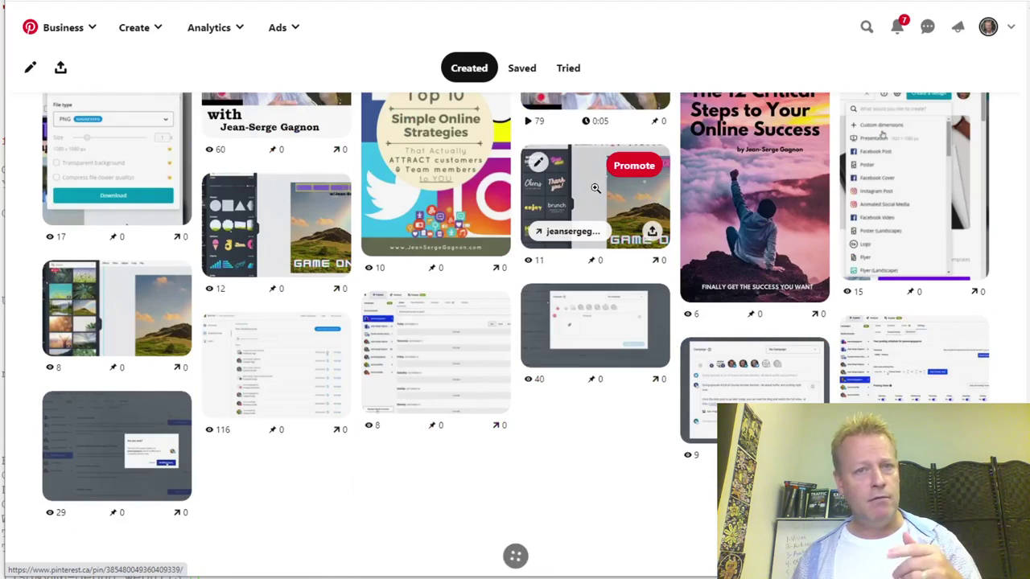
scroll(595, 188, up, 5)
scroll(595, 322, up, 4)
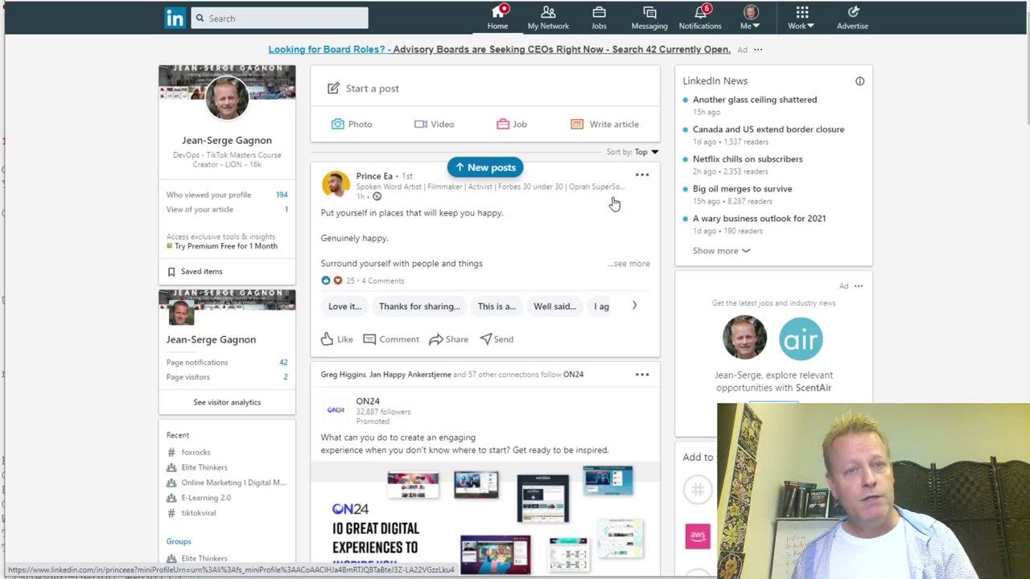
Open the Click eCourse site in a new browser tab and go to the account's Video Syndication page.
key(ctrl+t)
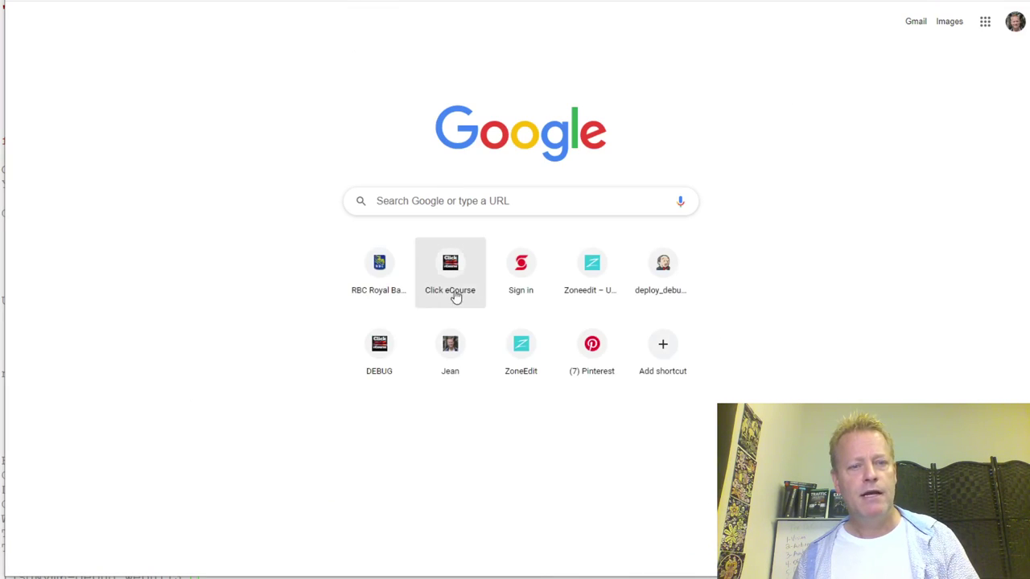
key(ctrl+l)
text(click)
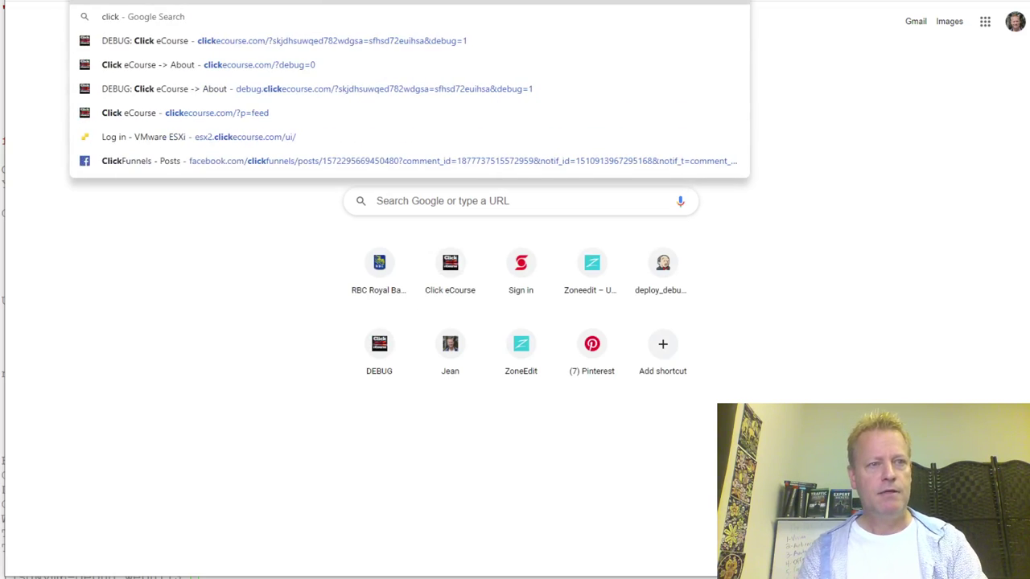
key(Return)
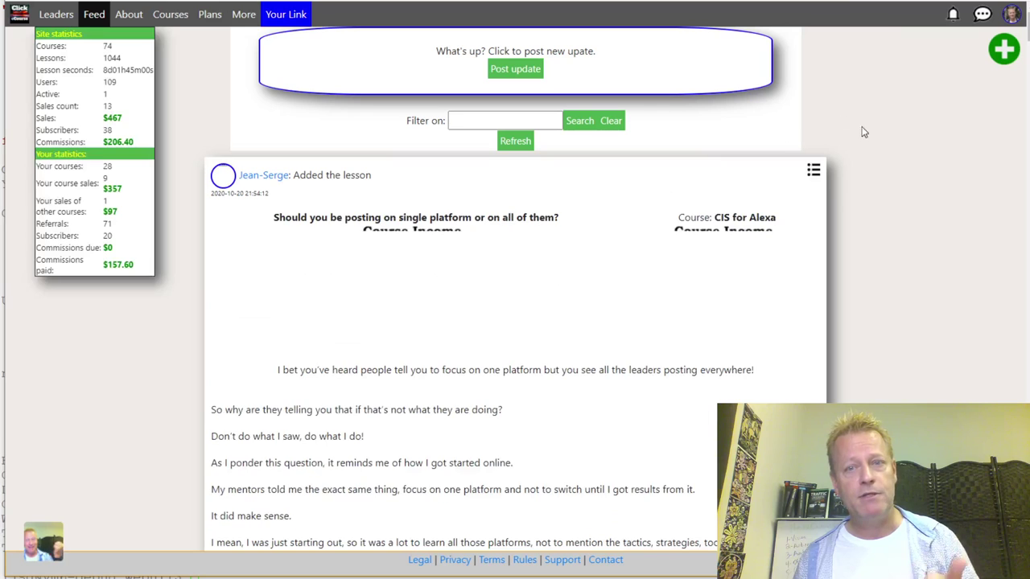
click(1016, 18)
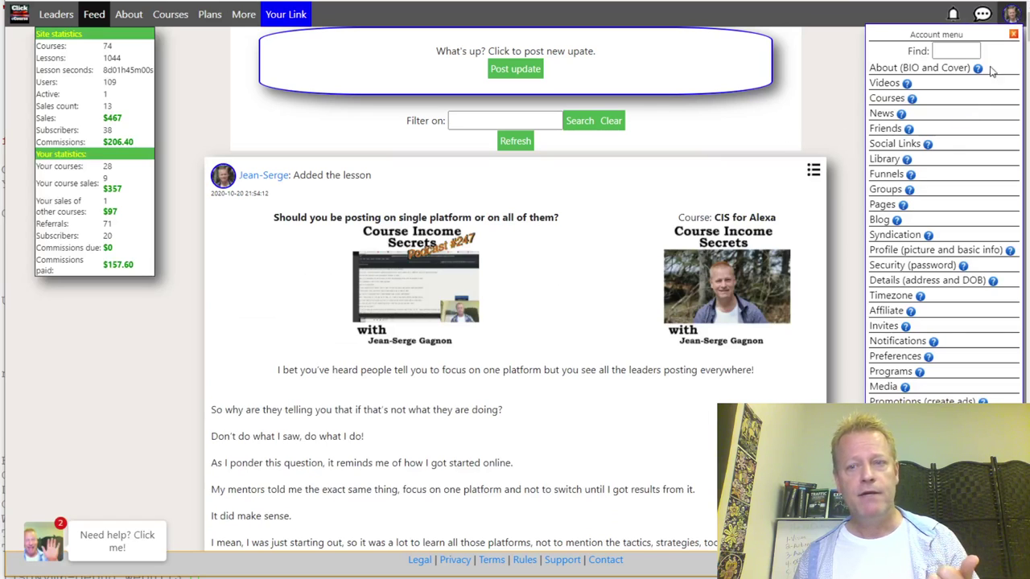
click(904, 239)
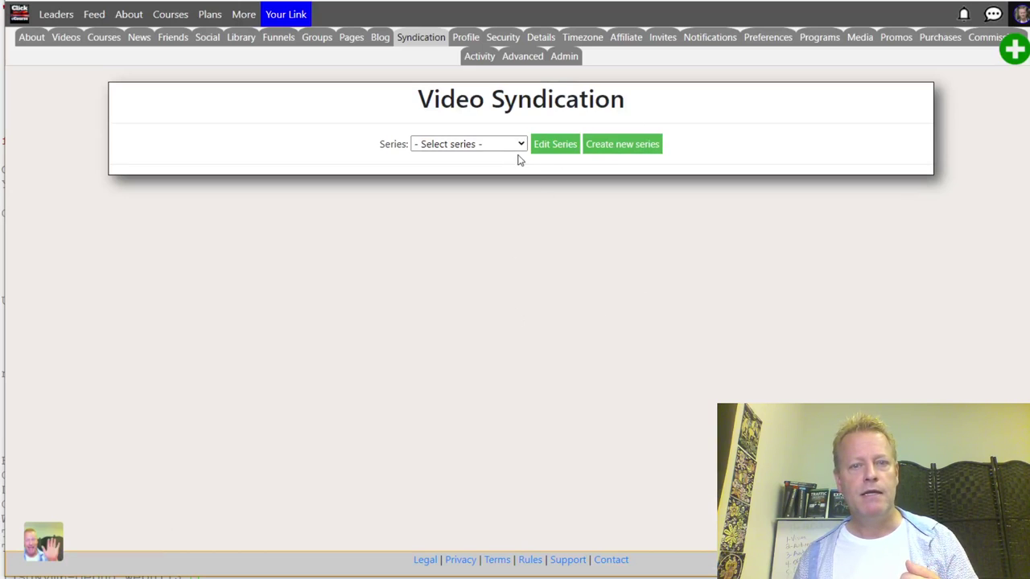
click(509, 148)
click(540, 167)
click(546, 153)
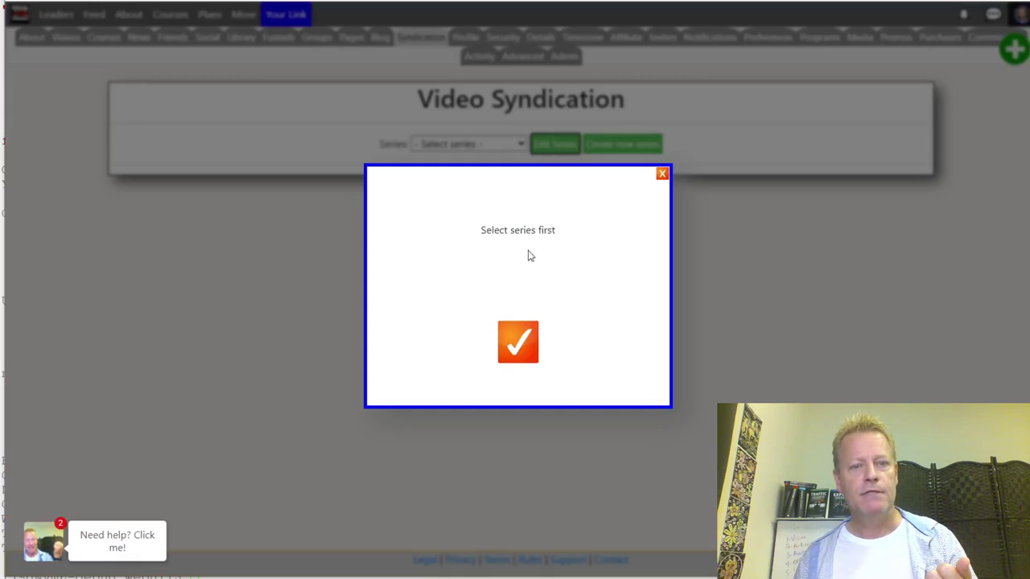
click(523, 333)
Create a new syndication series titled "Real Talk" and proceed to its asset list.
click(592, 143)
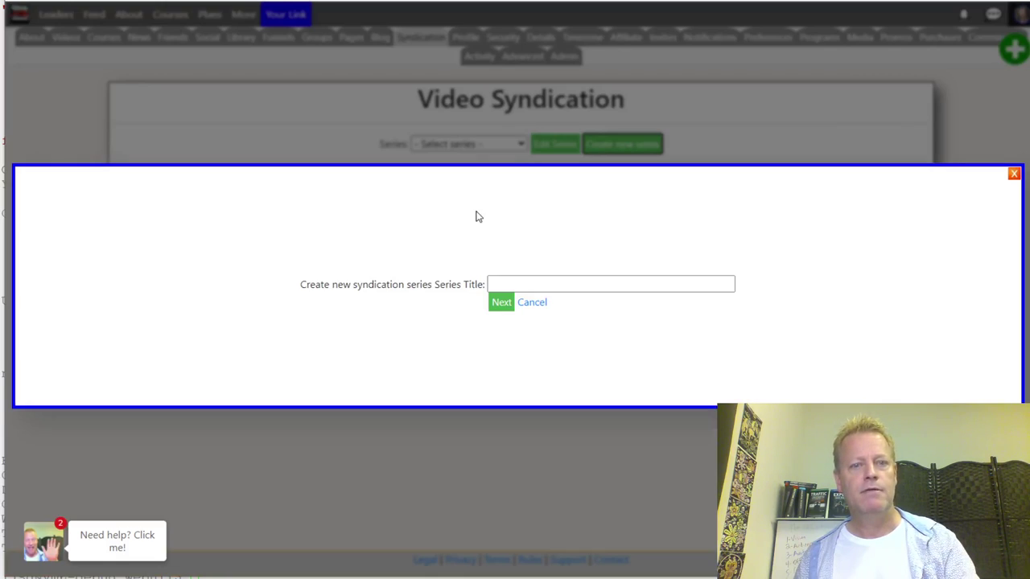
click(535, 284)
text(Real)
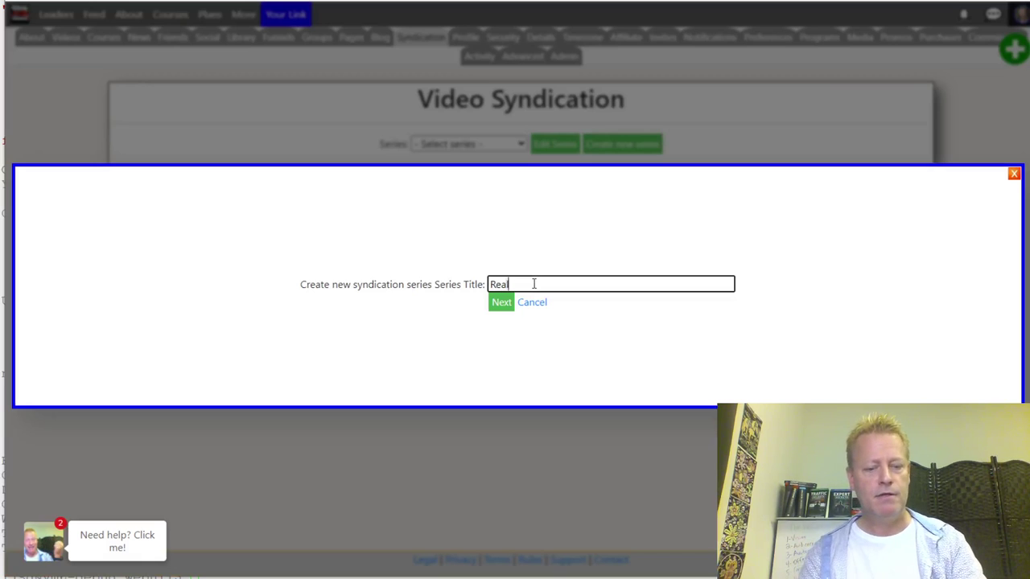
text( Talk)
click(498, 304)
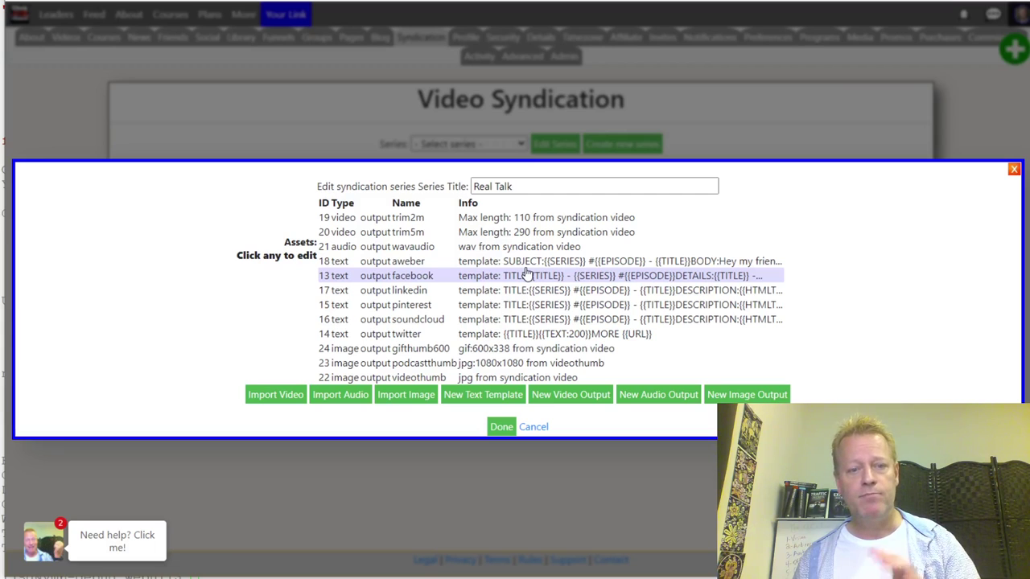
Start importing a video input asset into the Real Talk series and name it "trimoutro".
click(275, 395)
click(486, 279)
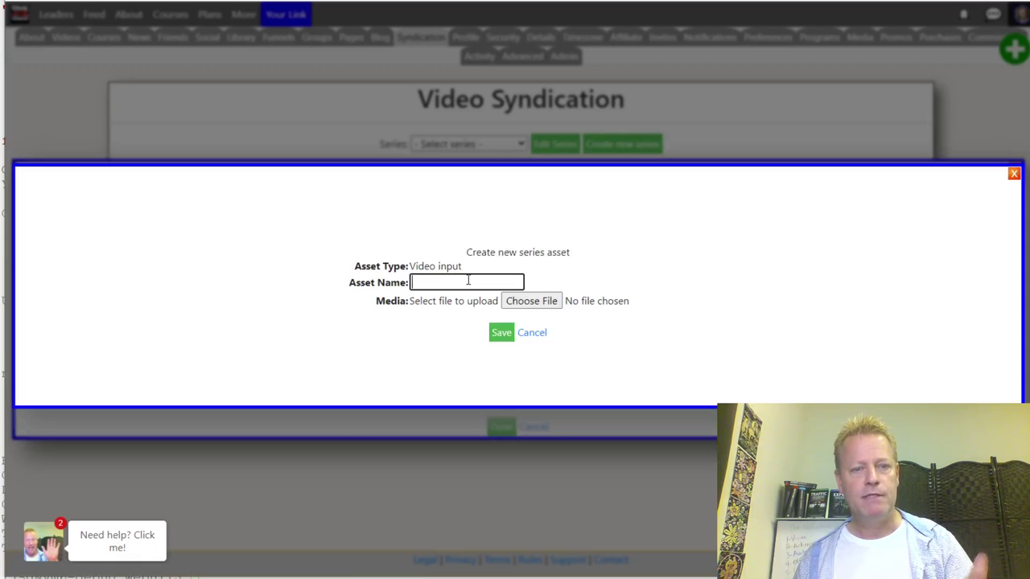
text(trim)
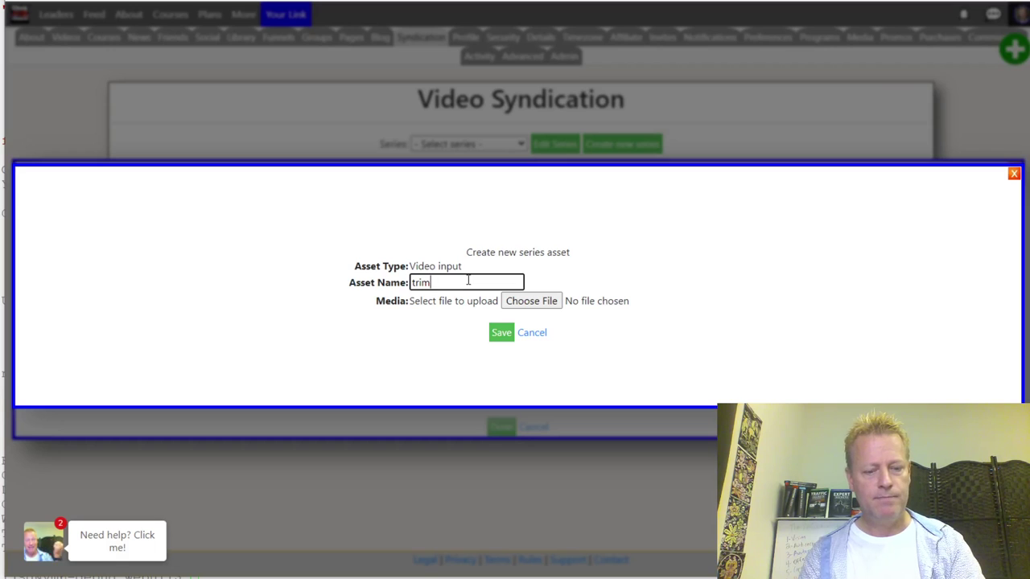
text(outro)
Choose outtro-tobecontinued-withvoice-1920x1080.mp4 from the parent folder as the trimoutro asset's media and save the asset.
click(547, 301)
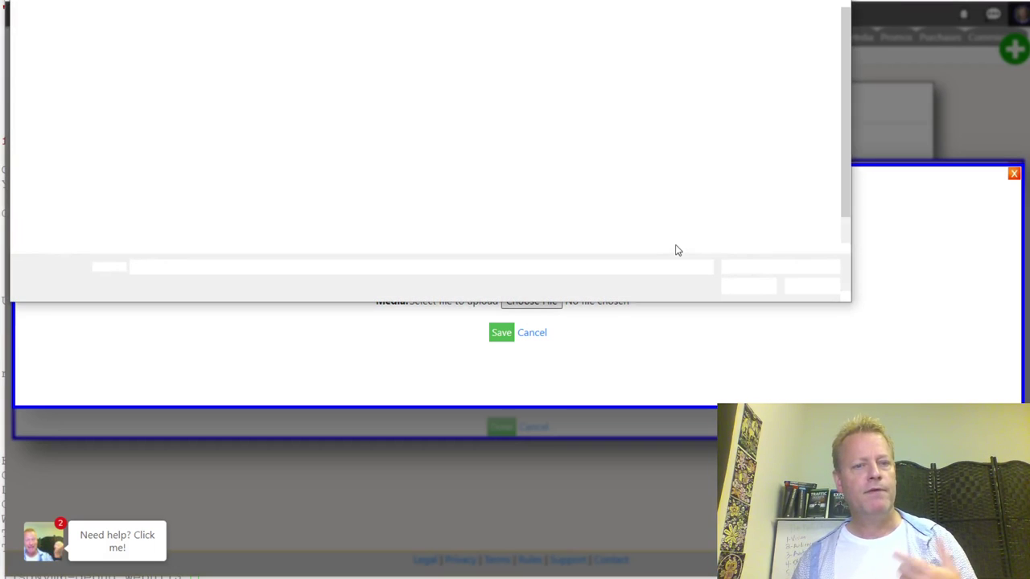
key(alt+Up)
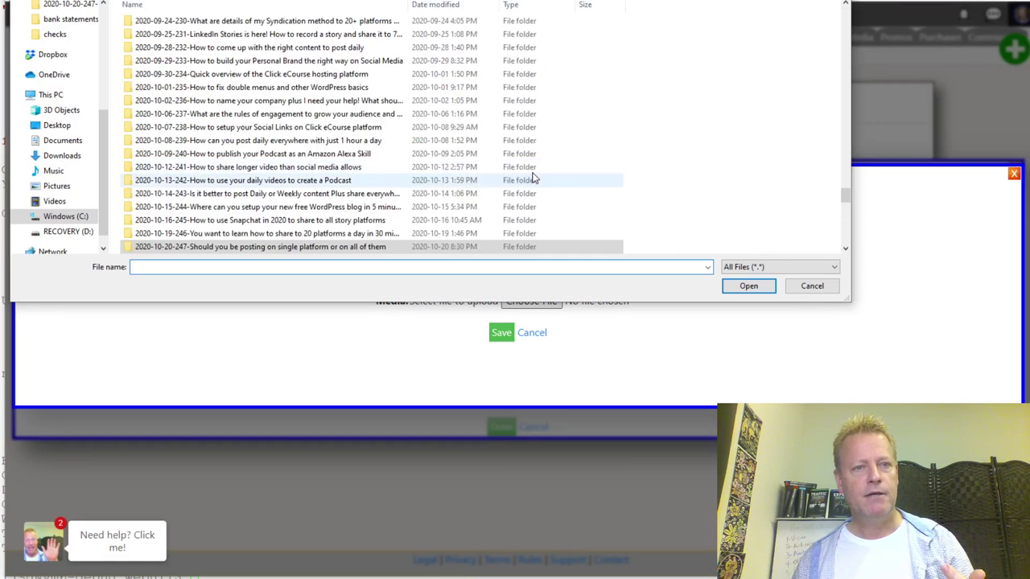
scroll(532, 178, down, 6)
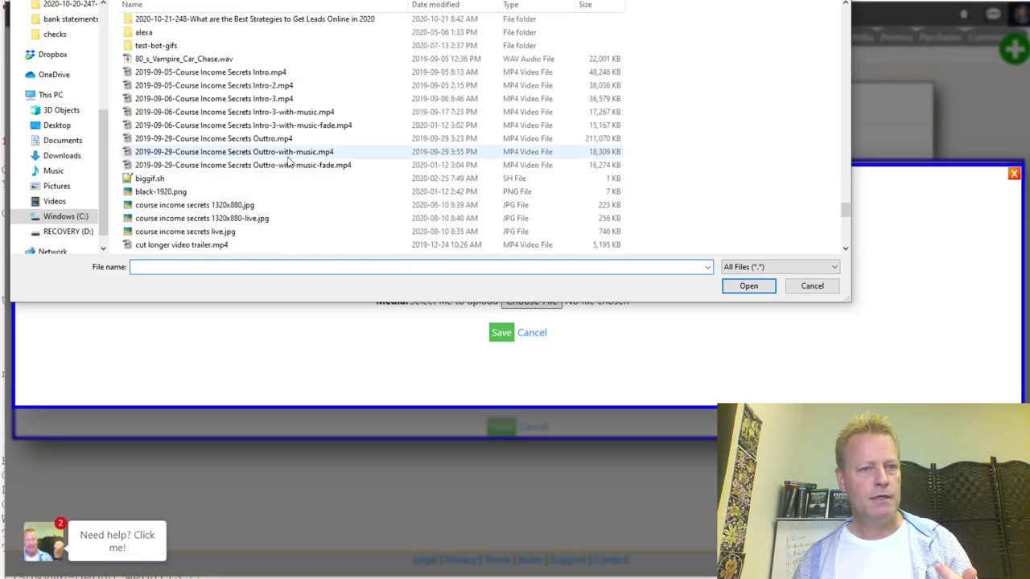
click(298, 129)
scroll(363, 166, down, 6)
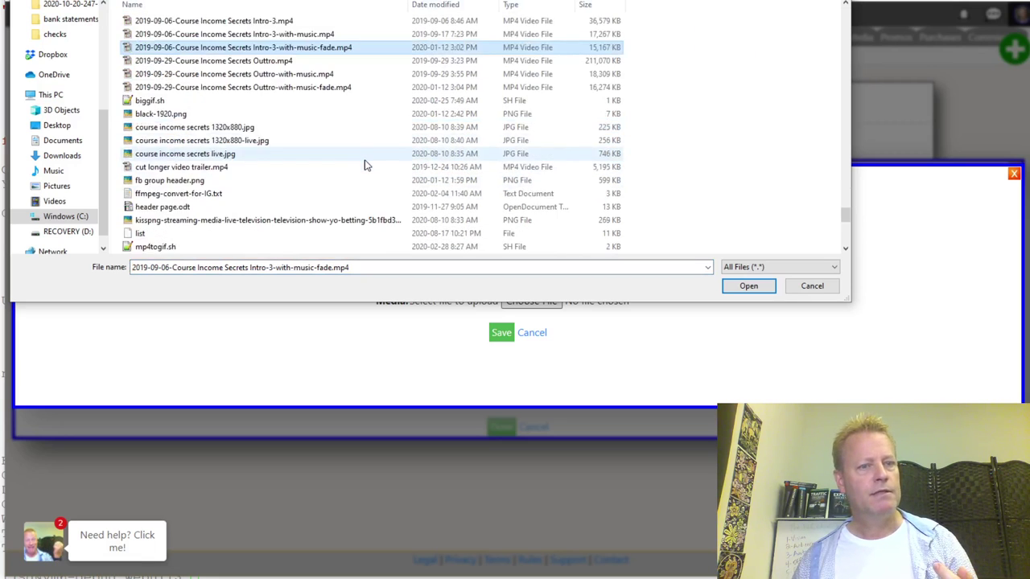
click(254, 197)
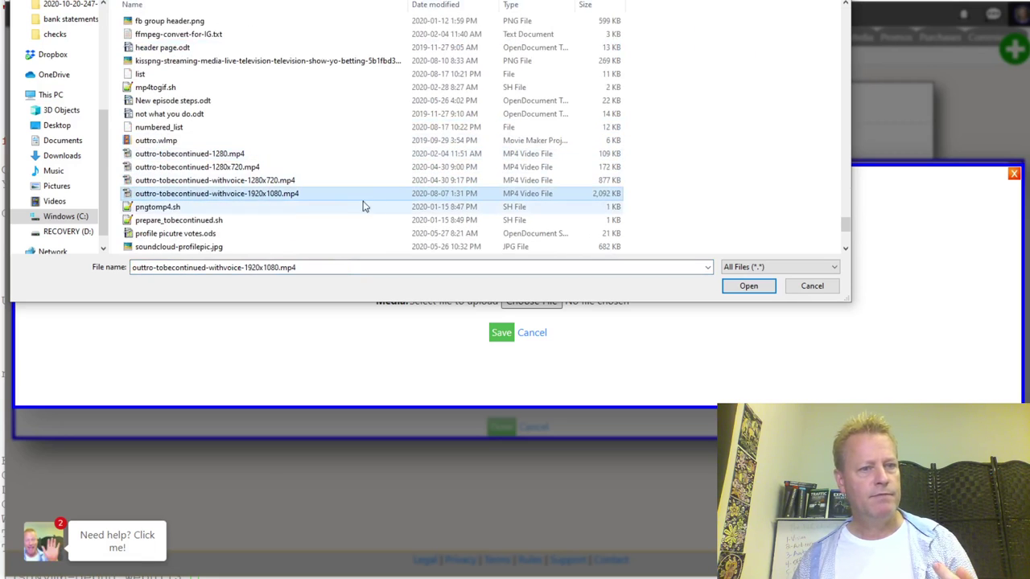
click(760, 288)
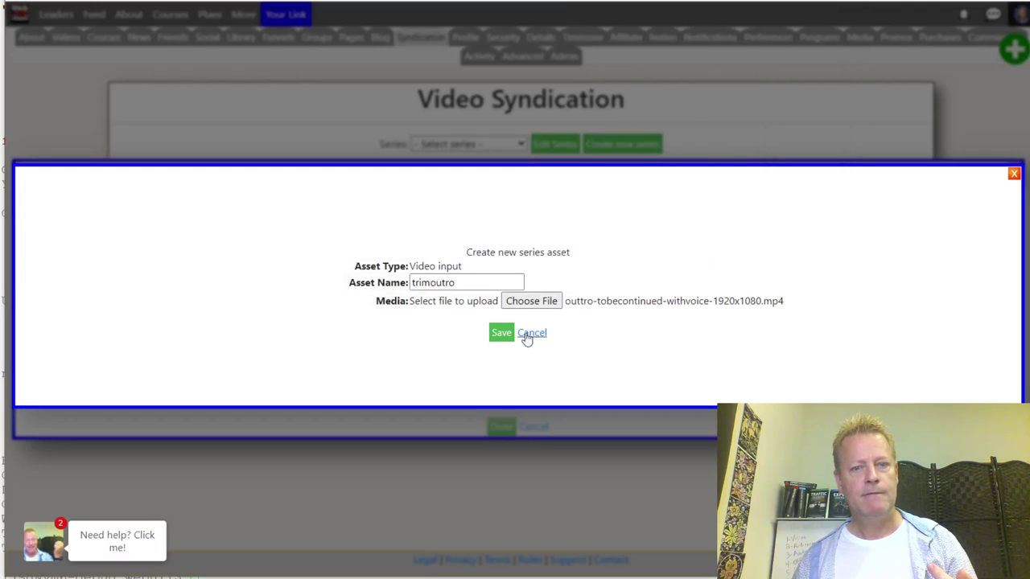
click(503, 334)
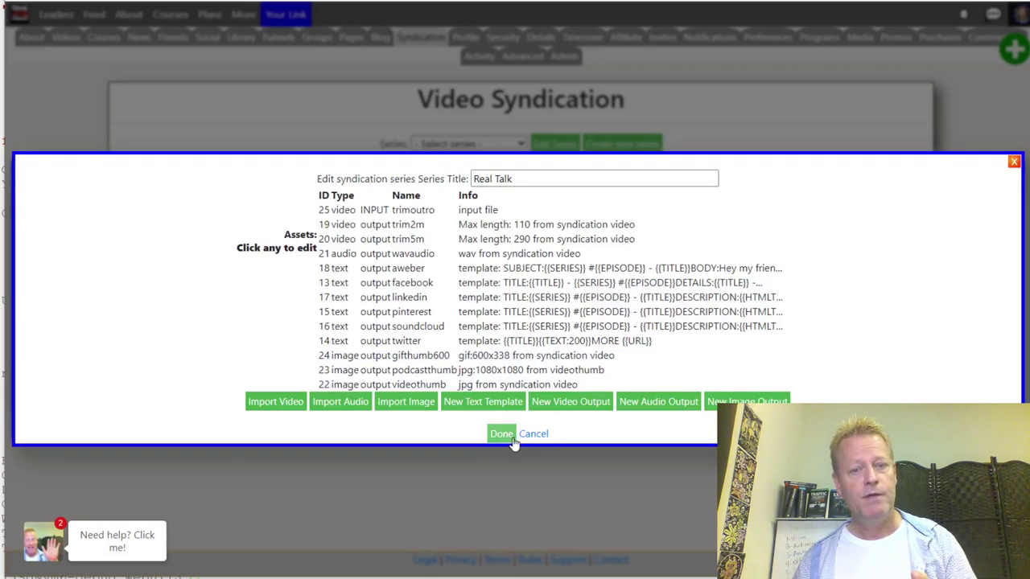
Finish editing the Real Talk series and start a new syndication with its video source set to a computer upload.
click(501, 434)
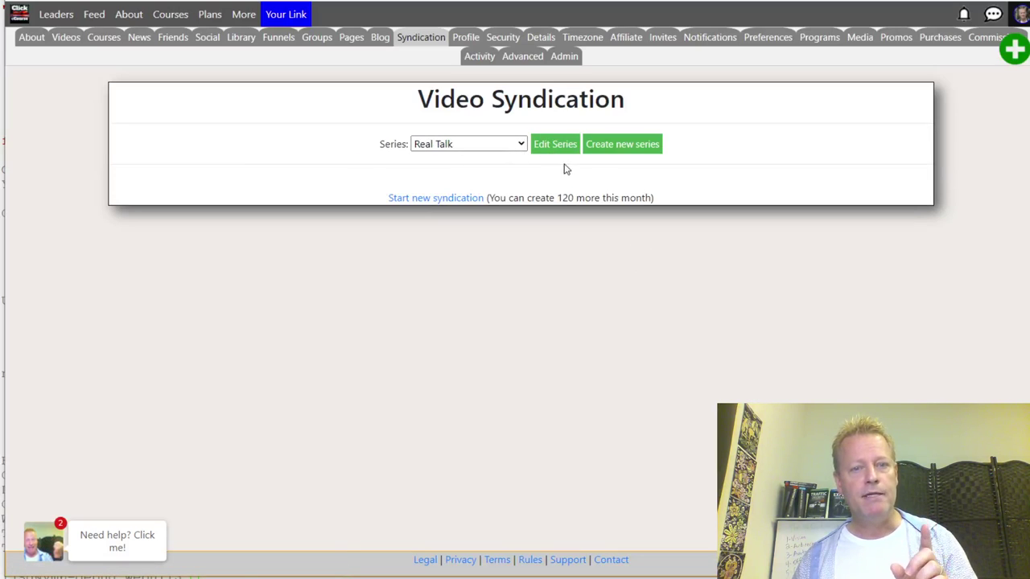
click(453, 200)
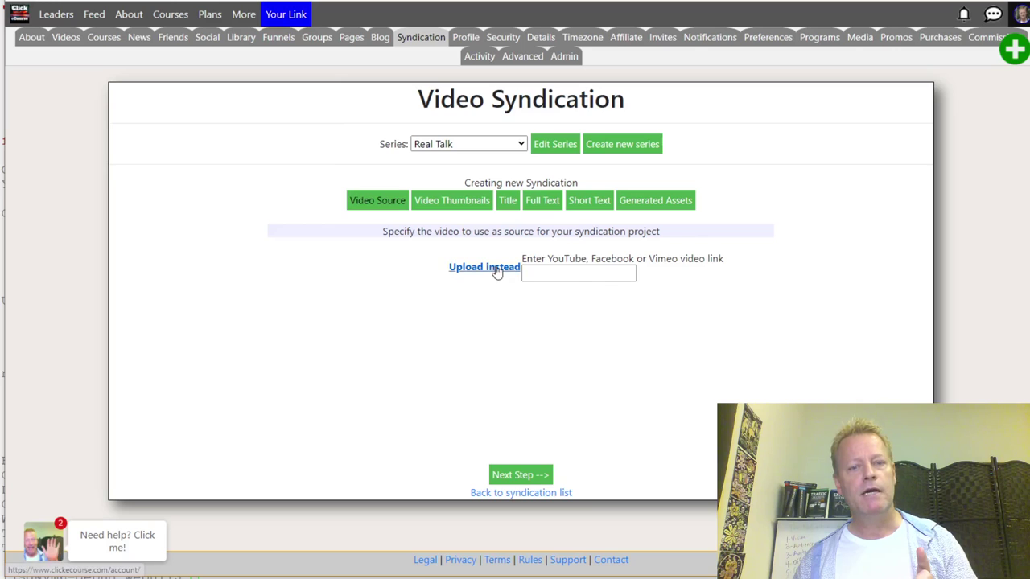
click(497, 271)
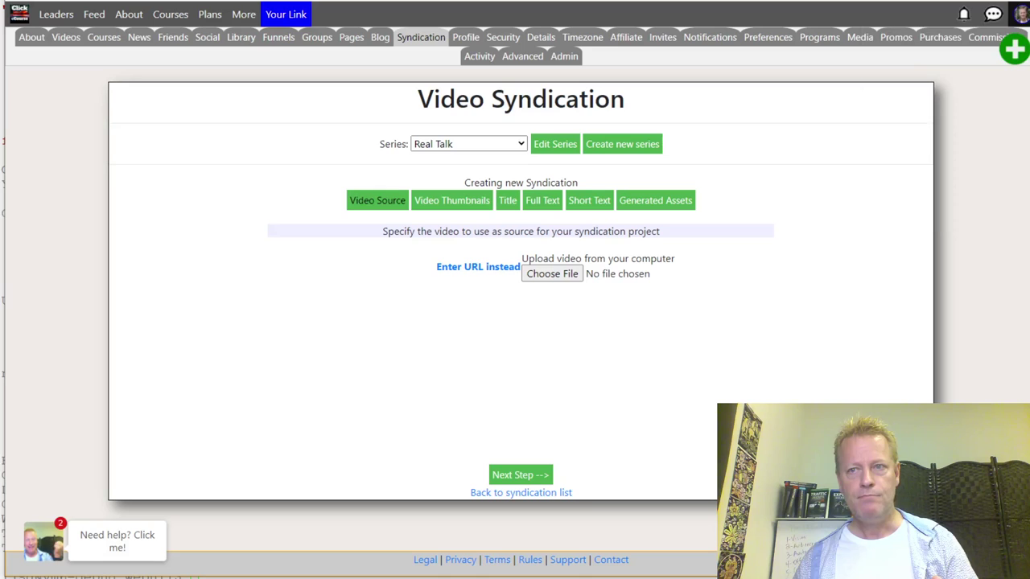
Open the VMware ESXi host page at esx2.clickecourse.com/ui in a separate, maximized browser window.
click(1015, 1)
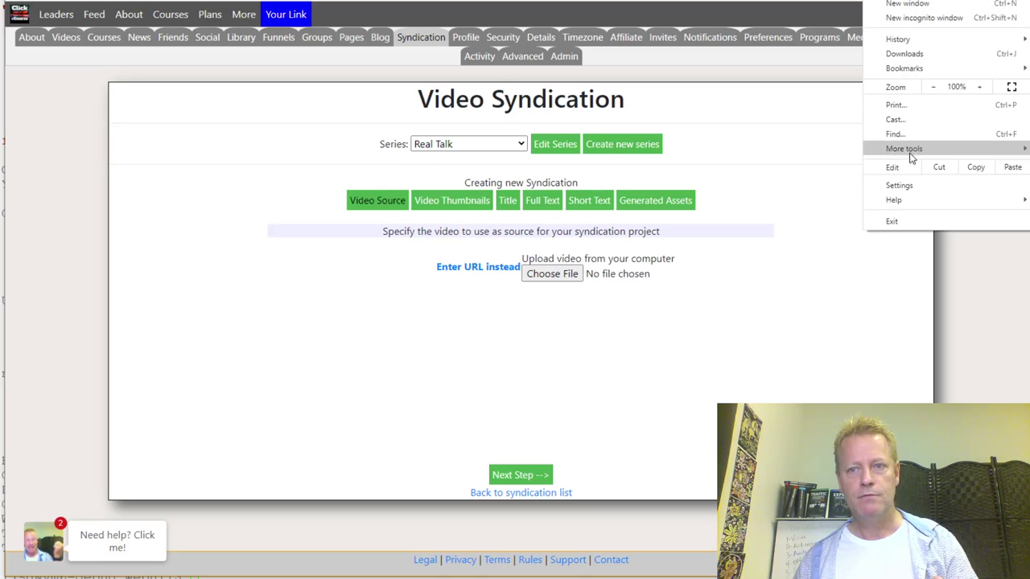
click(909, 5)
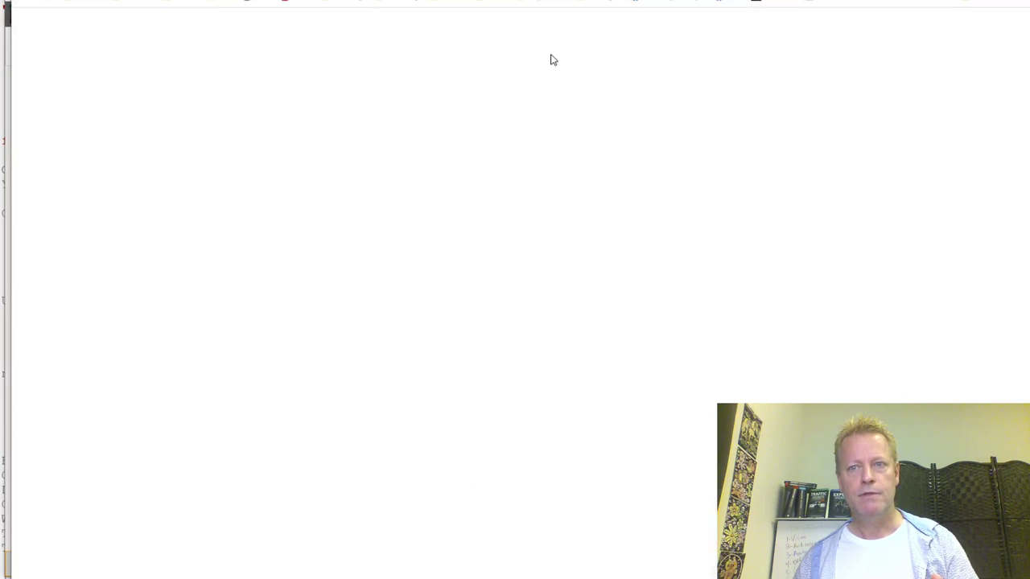
key(ctrl+w)
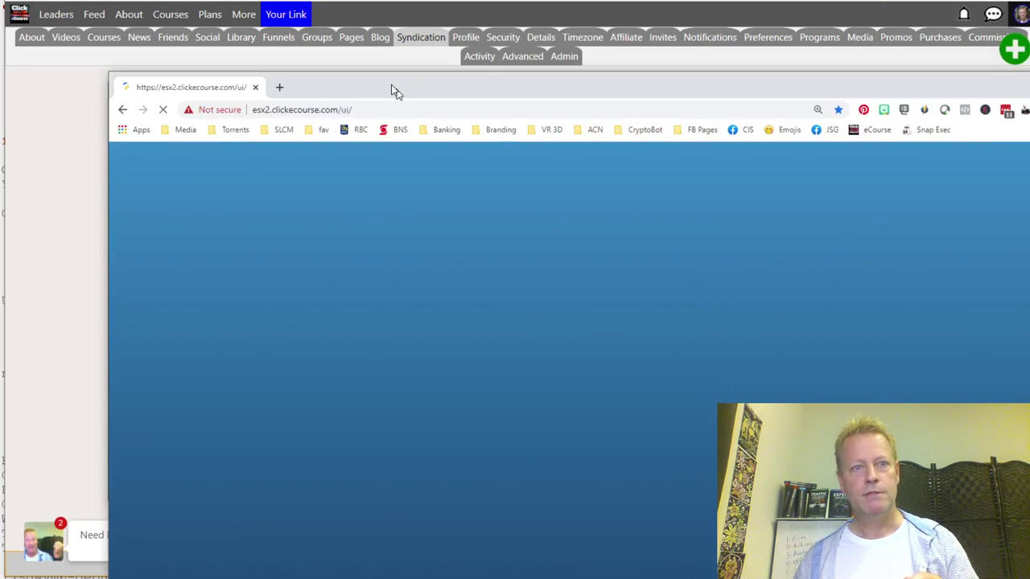
double_click(391, 85)
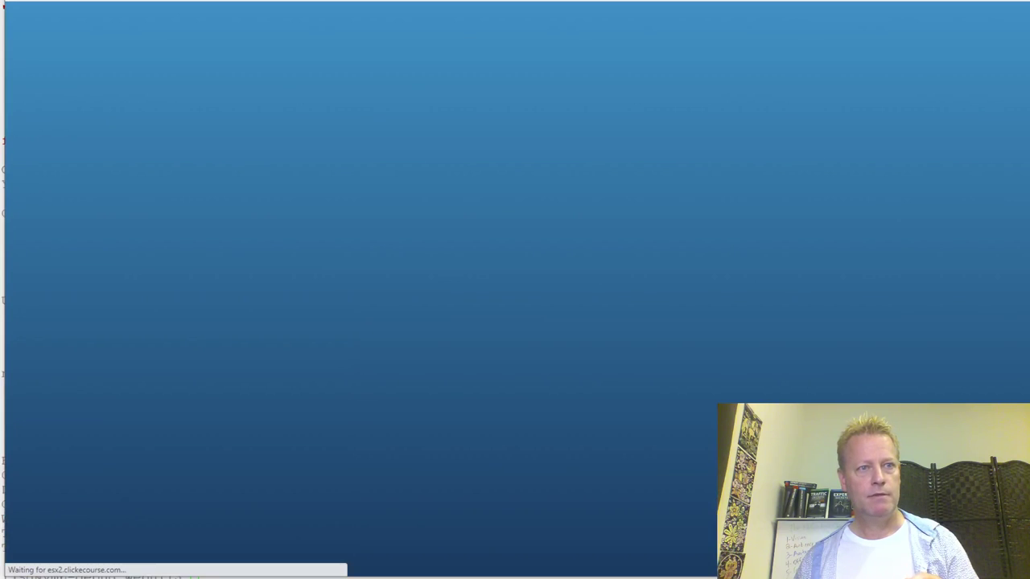
Log in to the VMware ESXi host as root with the account password.
click(215, 239)
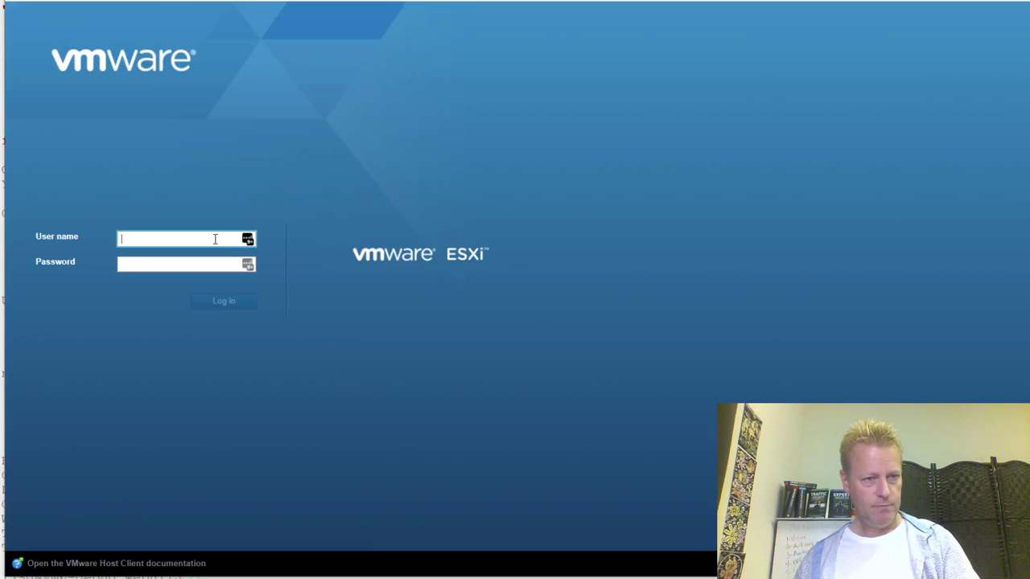
text(root)
key(Tab)
text(••••••••)
key(Return)
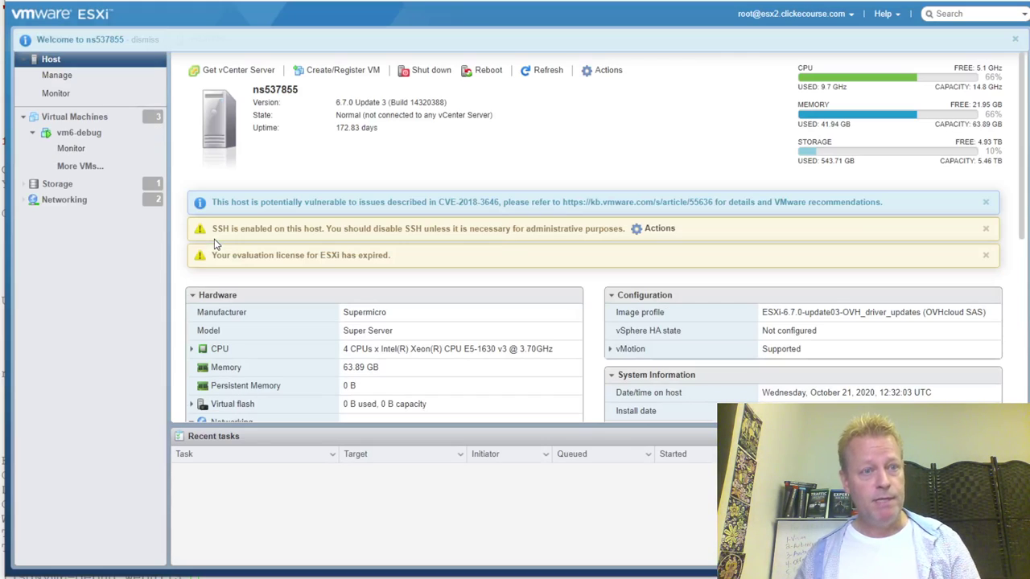
Find vm1-desktop among the host's virtual machines and open its console in a new window.
click(85, 134)
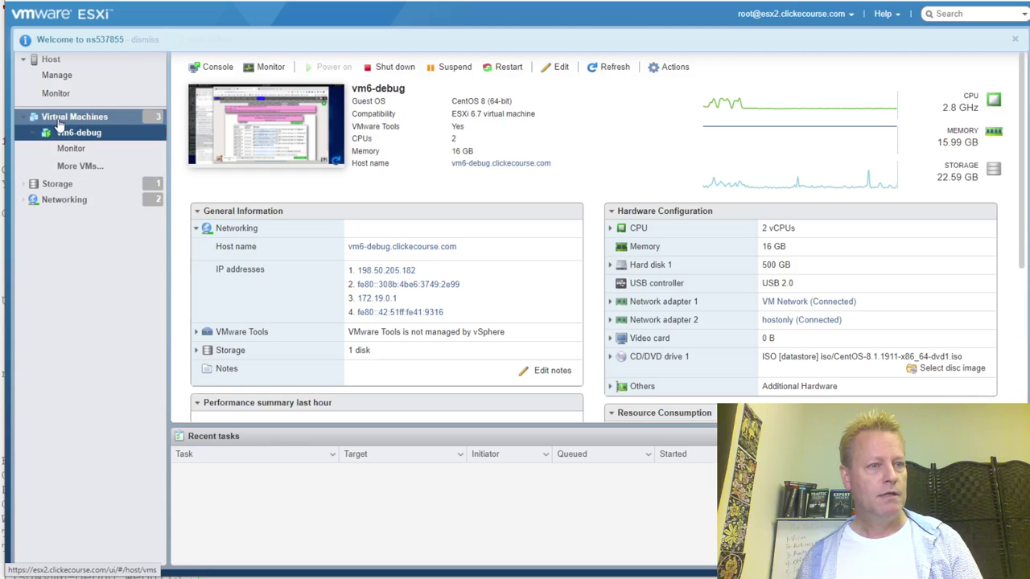
click(59, 120)
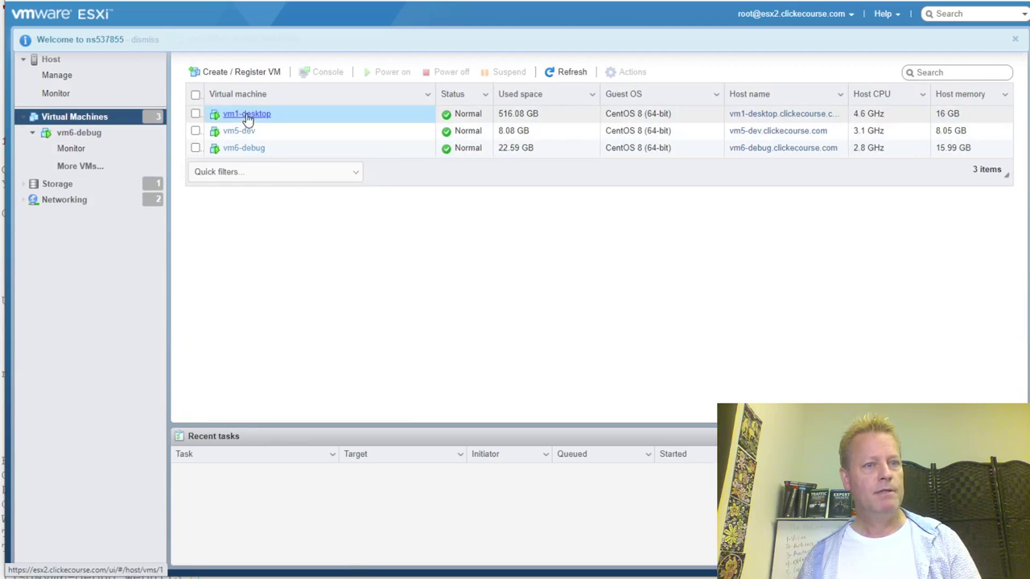
click(246, 115)
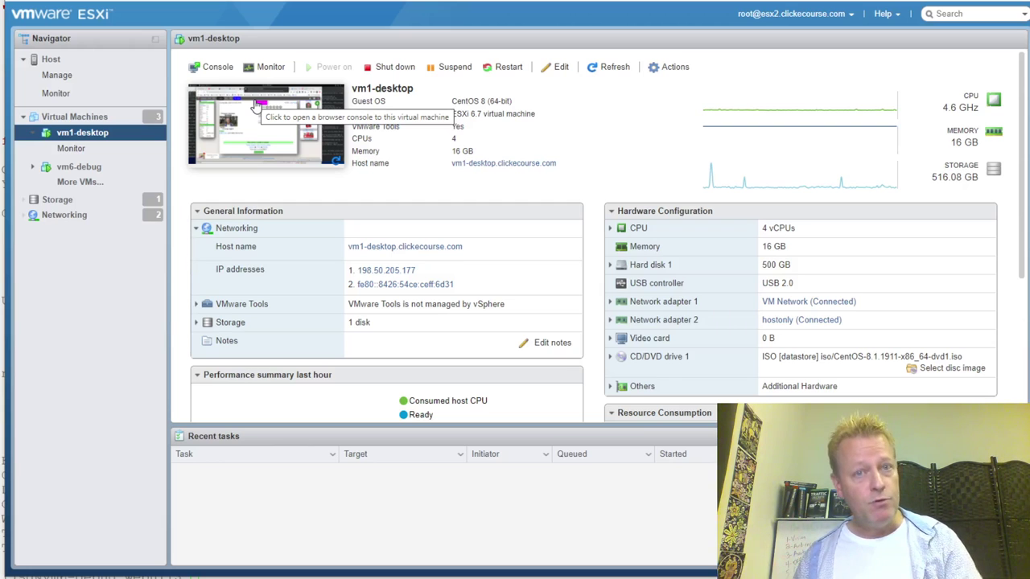
click(216, 67)
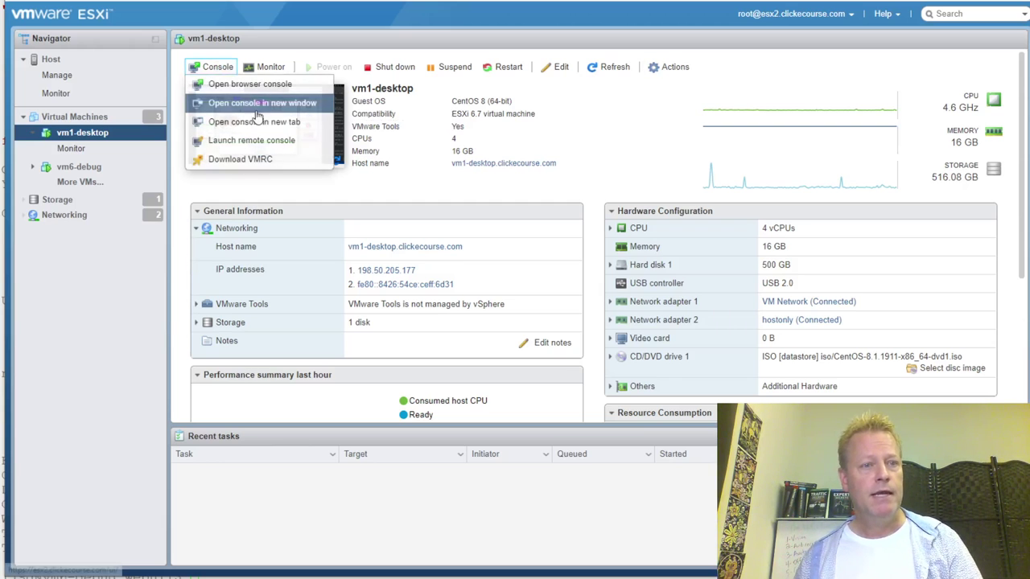
click(239, 103)
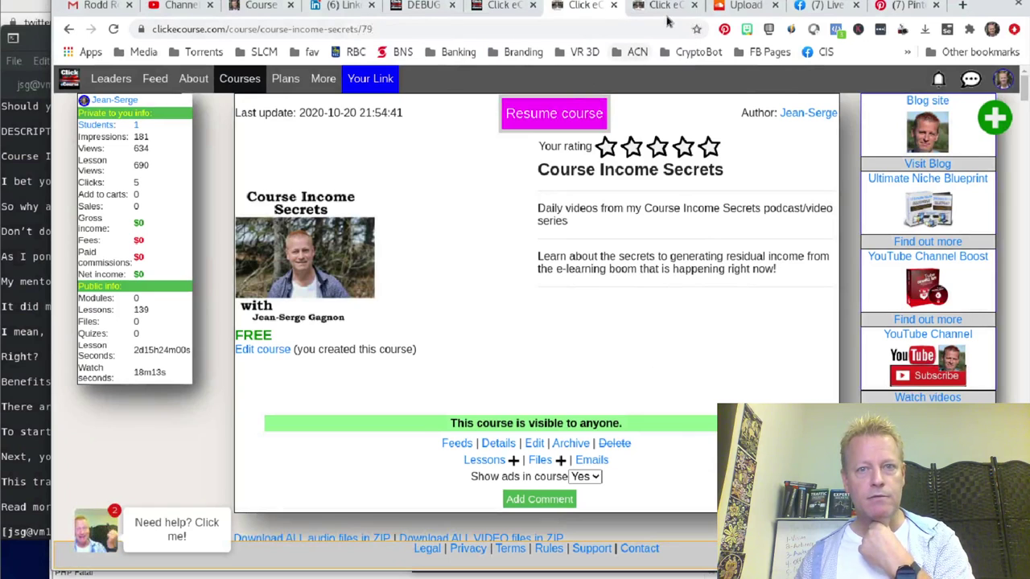
In the virtual desktop's browser, go to the Click eCourse account's Video Syndication page and select the Real Talk series.
click(503, 6)
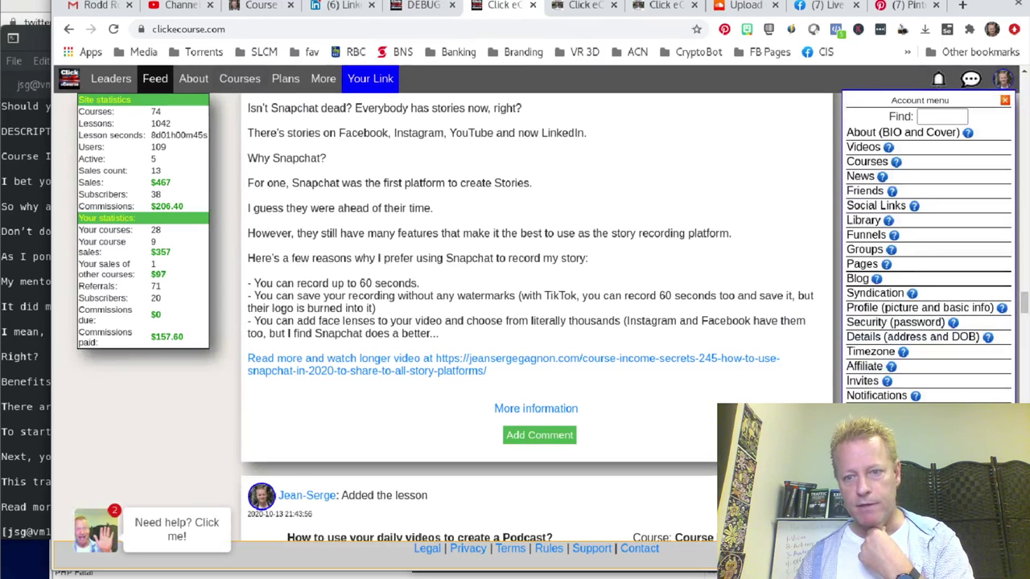
click(877, 294)
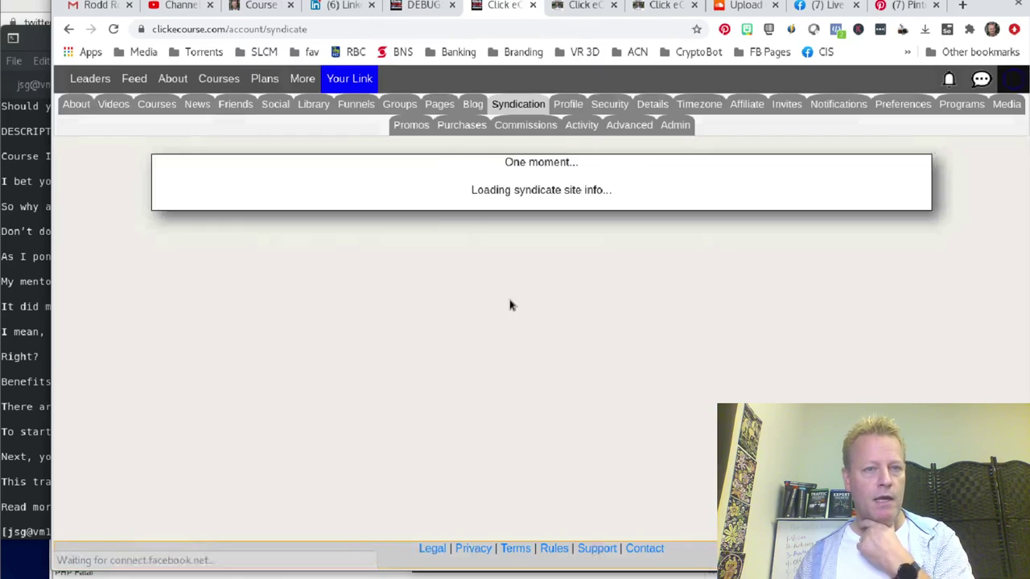
click(515, 222)
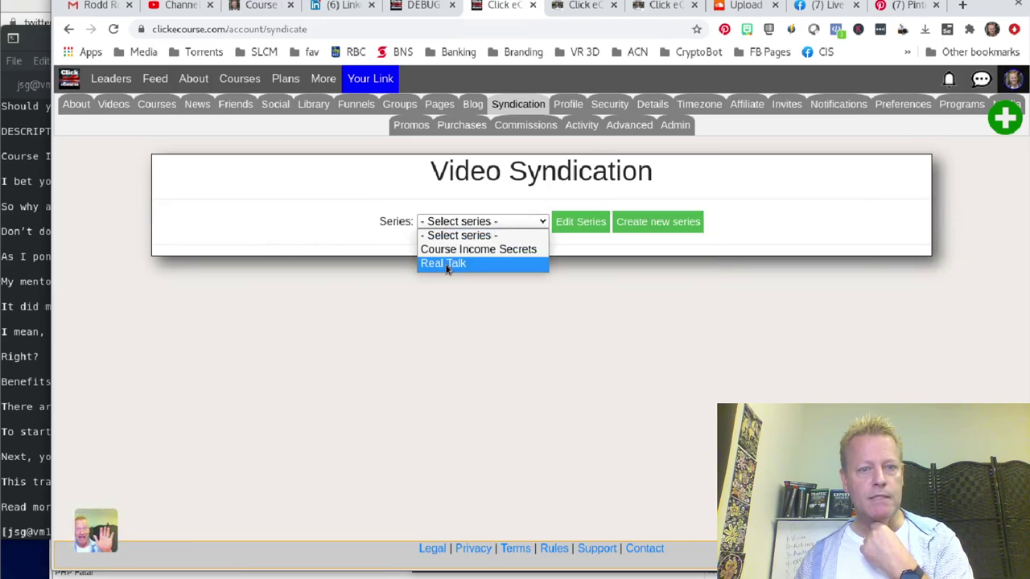
click(447, 265)
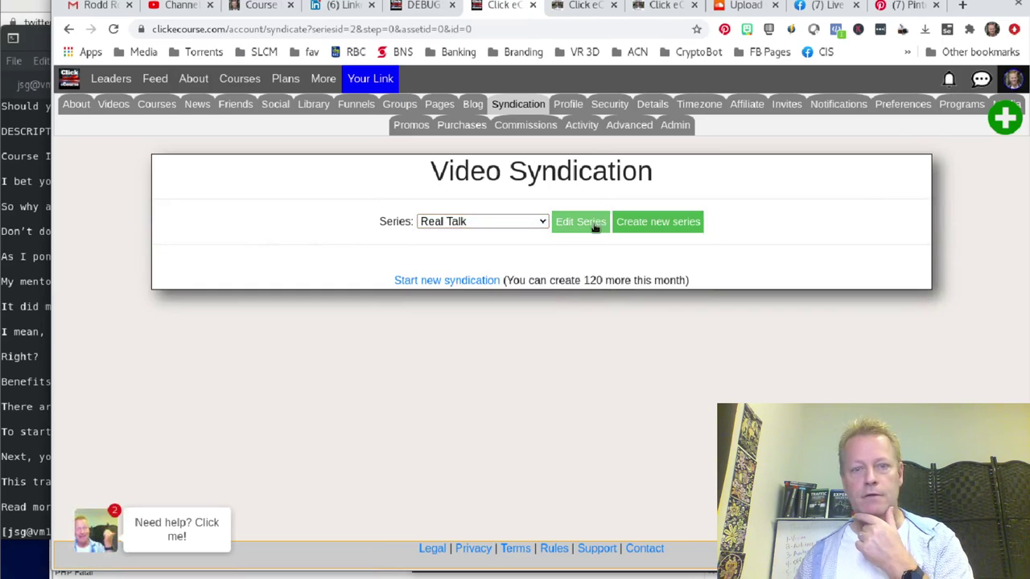
click(459, 281)
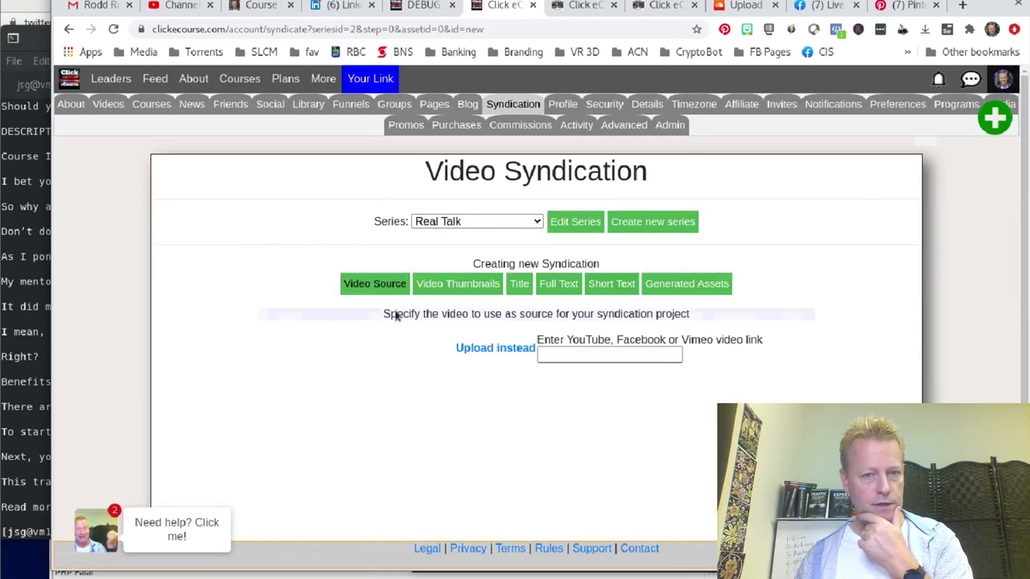
click(492, 348)
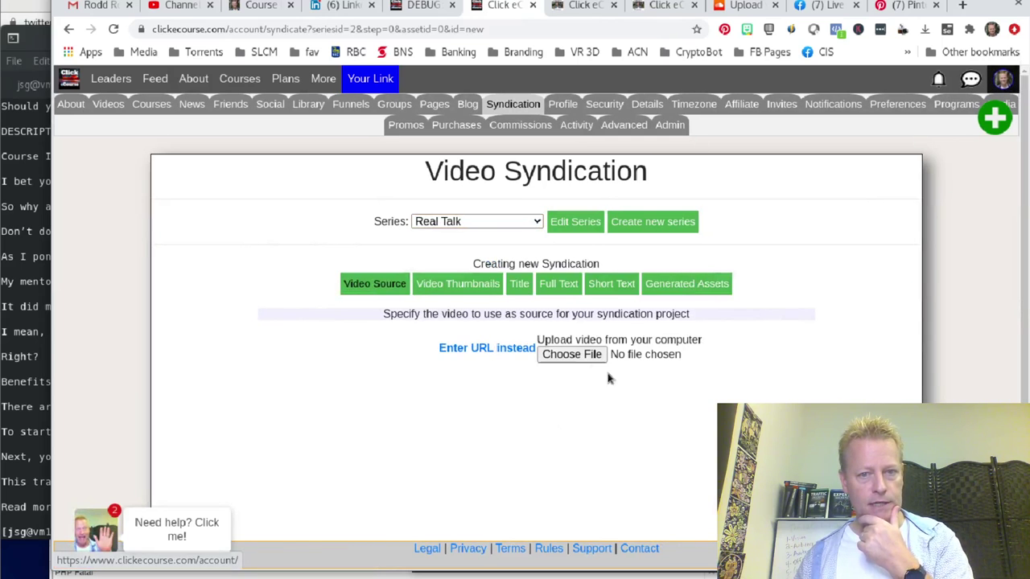
click(567, 354)
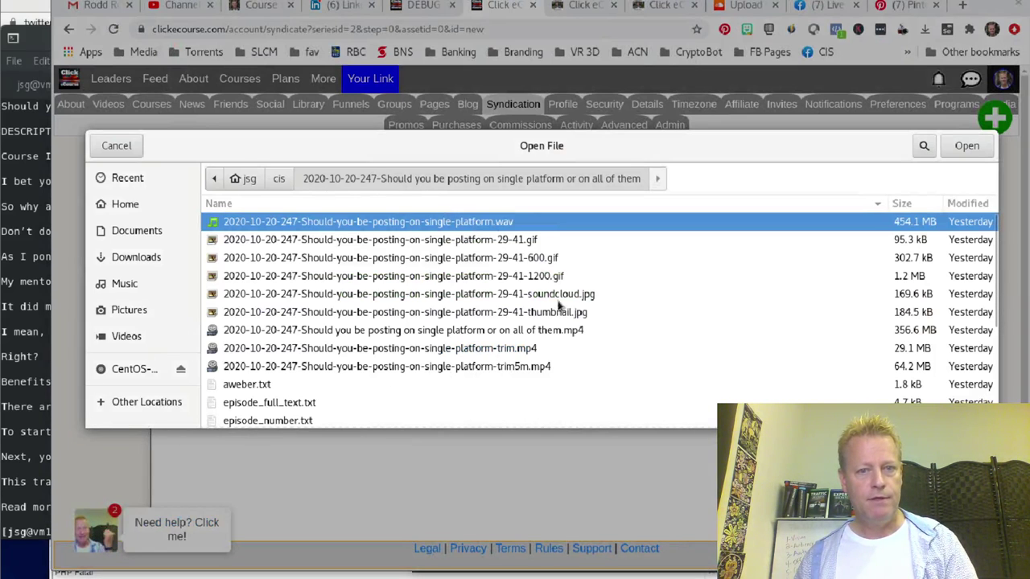
click(563, 330)
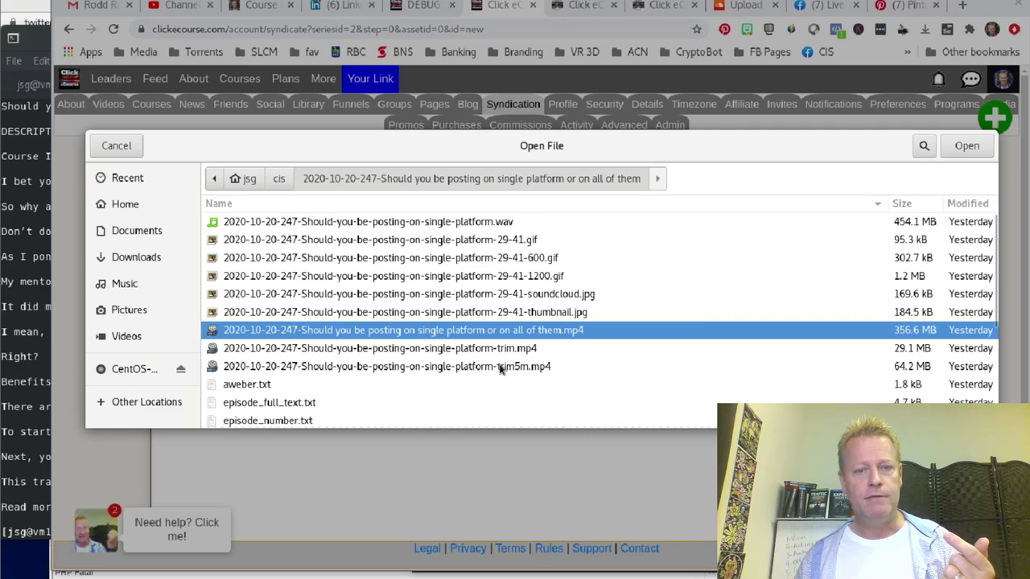
scroll(510, 363, down, 1)
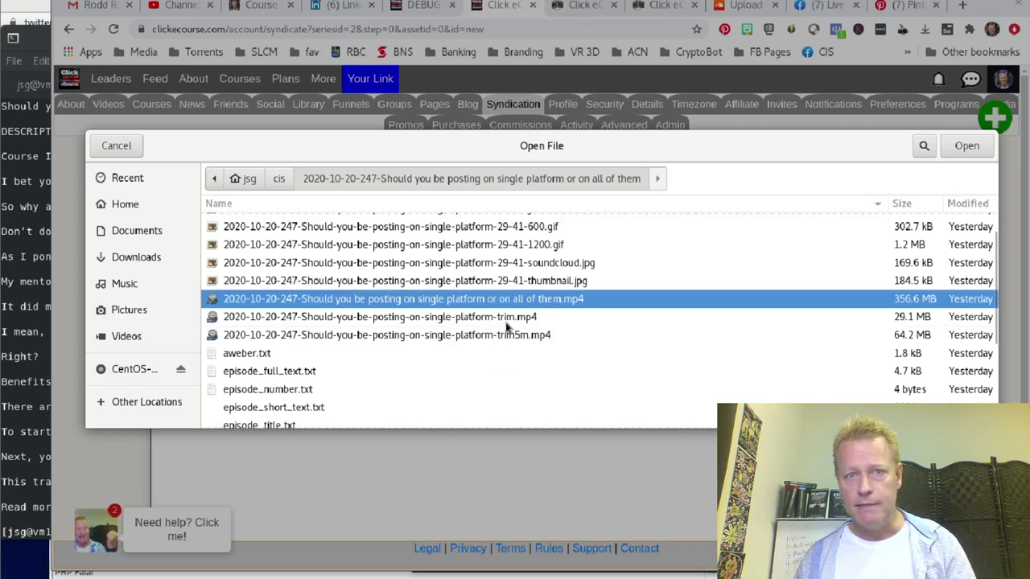
scroll(427, 344, down, 5)
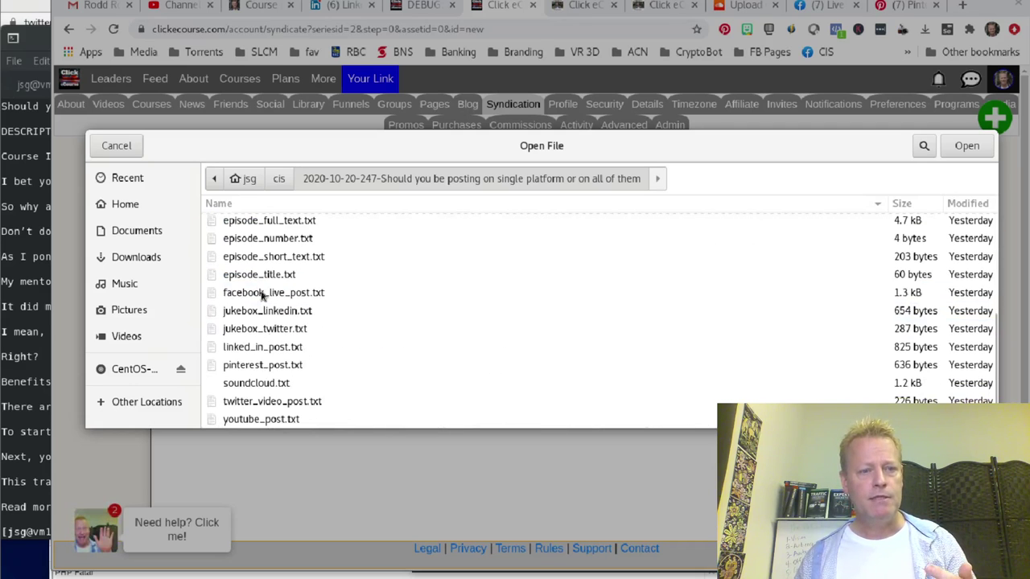
scroll(434, 345, up, 6)
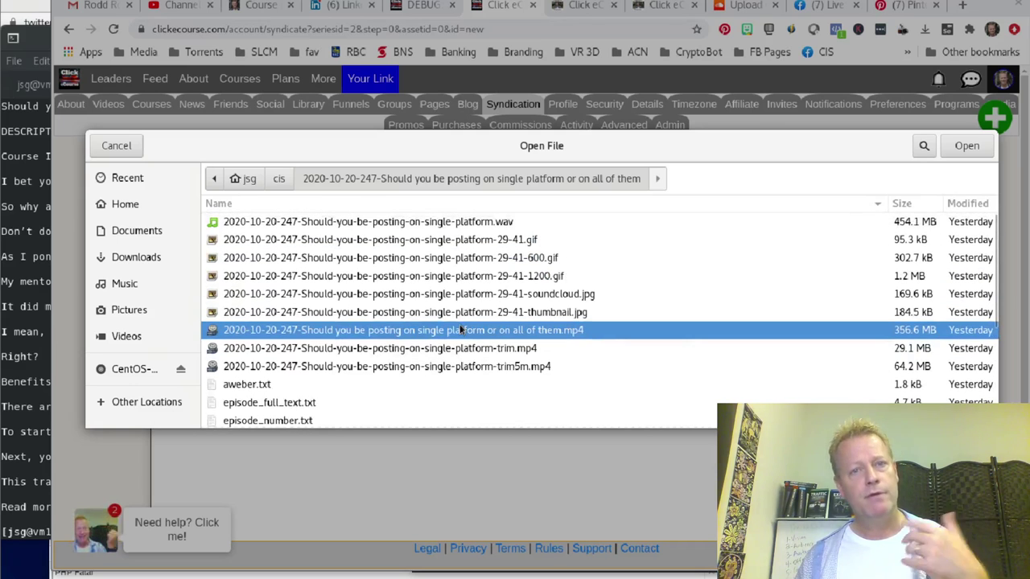
double_click(527, 337)
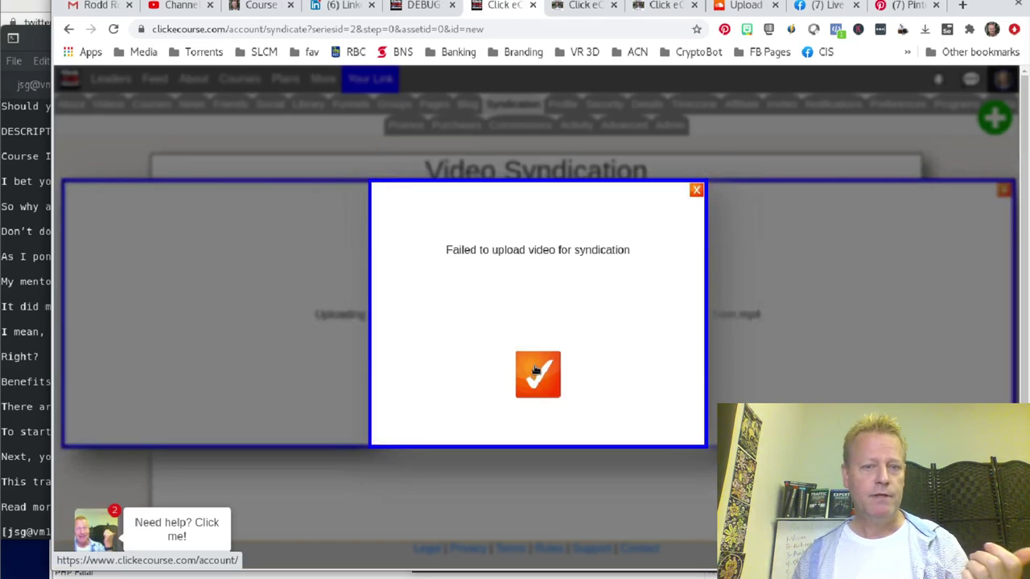
click(538, 374)
click(1003, 190)
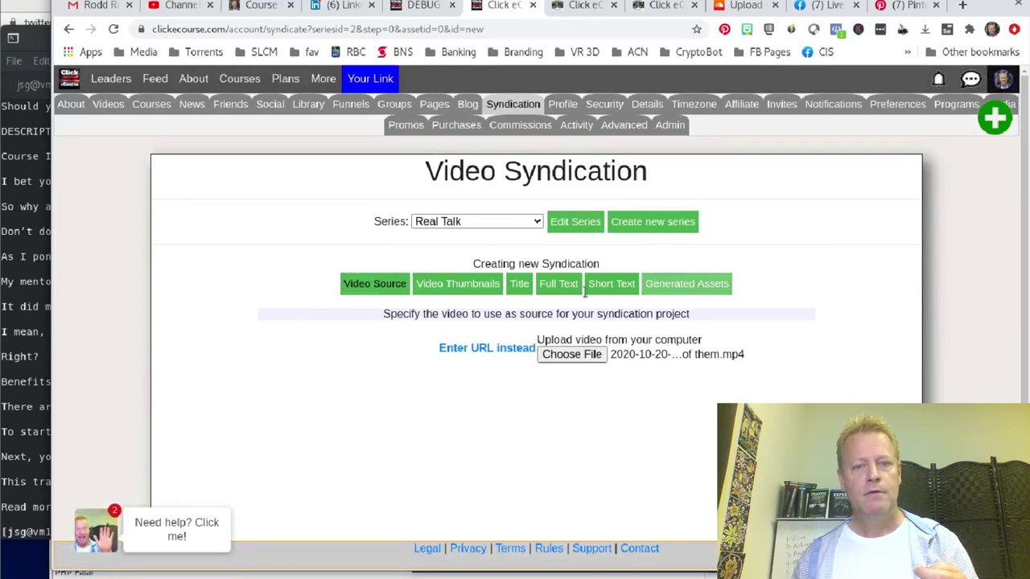